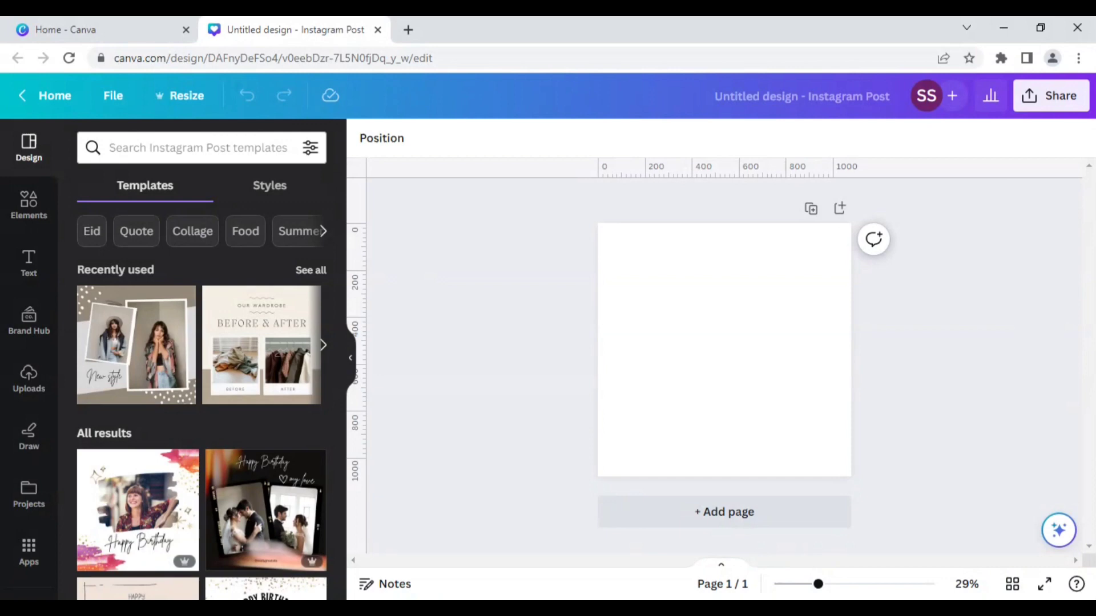
Step: Search Elements for 'frame', view all frames, and add the letter I frame to the post
click(28, 203)
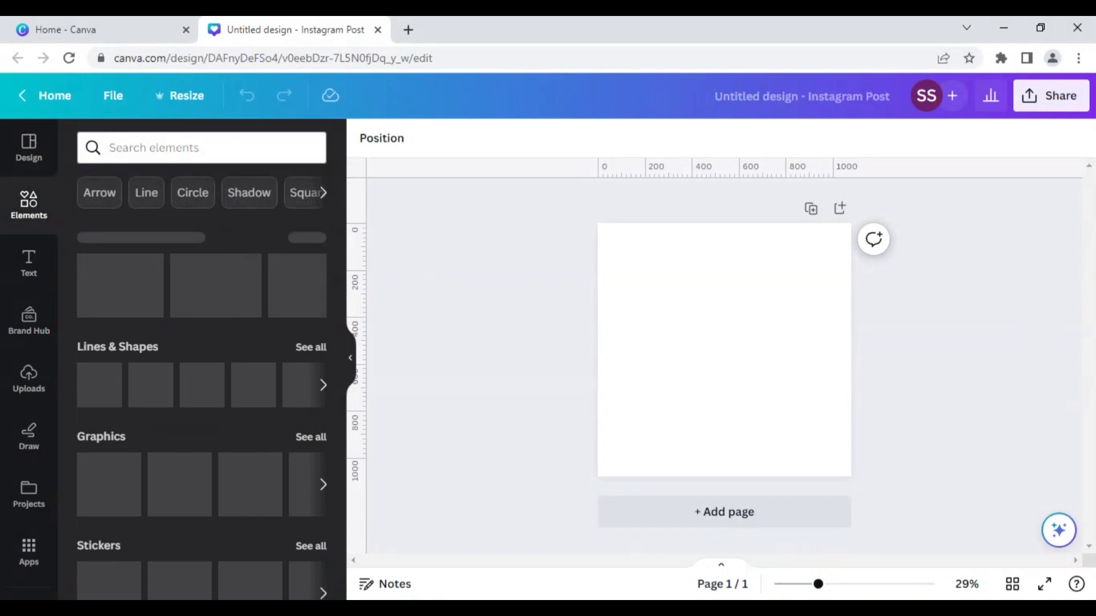
click(202, 147)
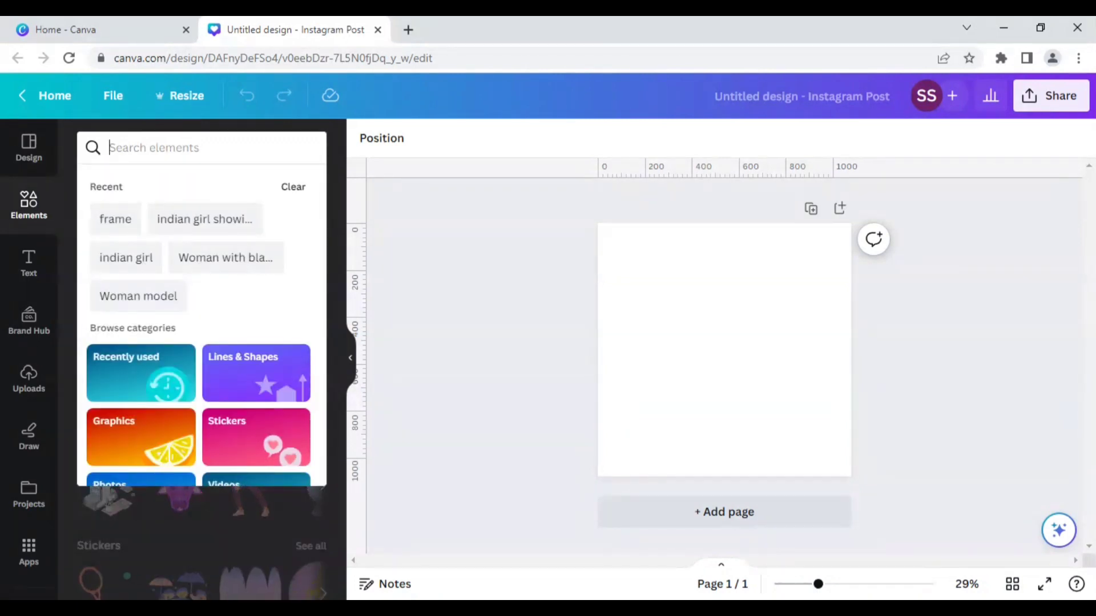
text(fram)
key(Return)
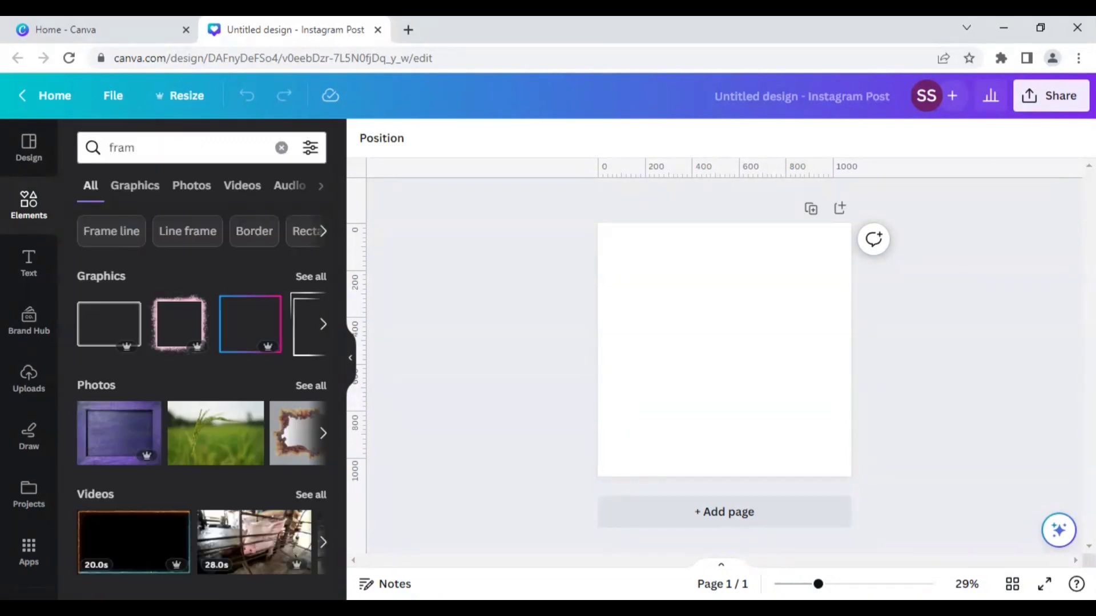
text(e)
key(Return)
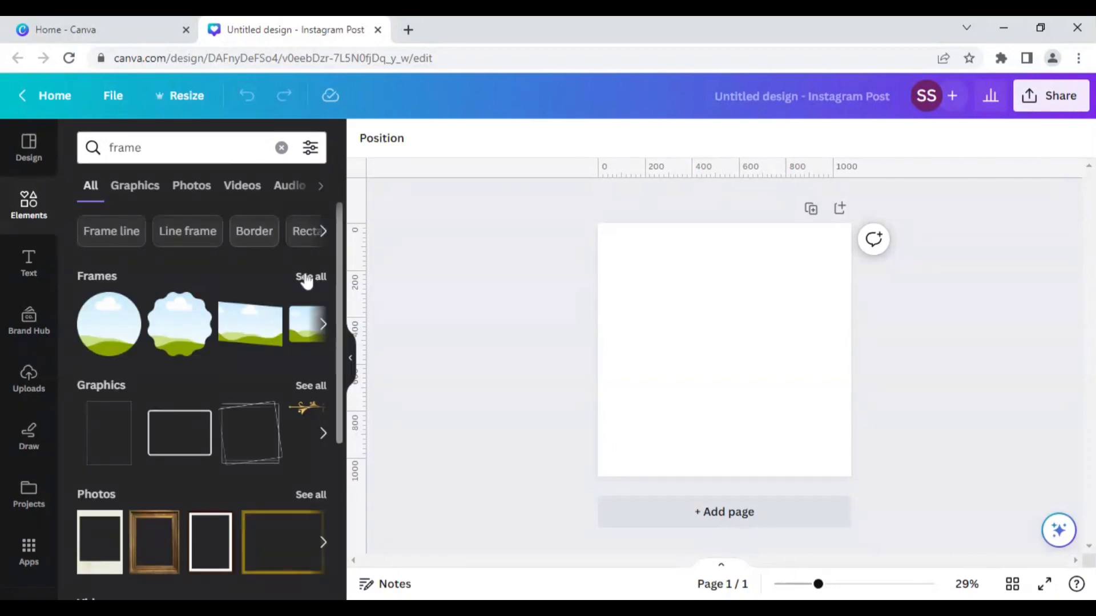
click(309, 277)
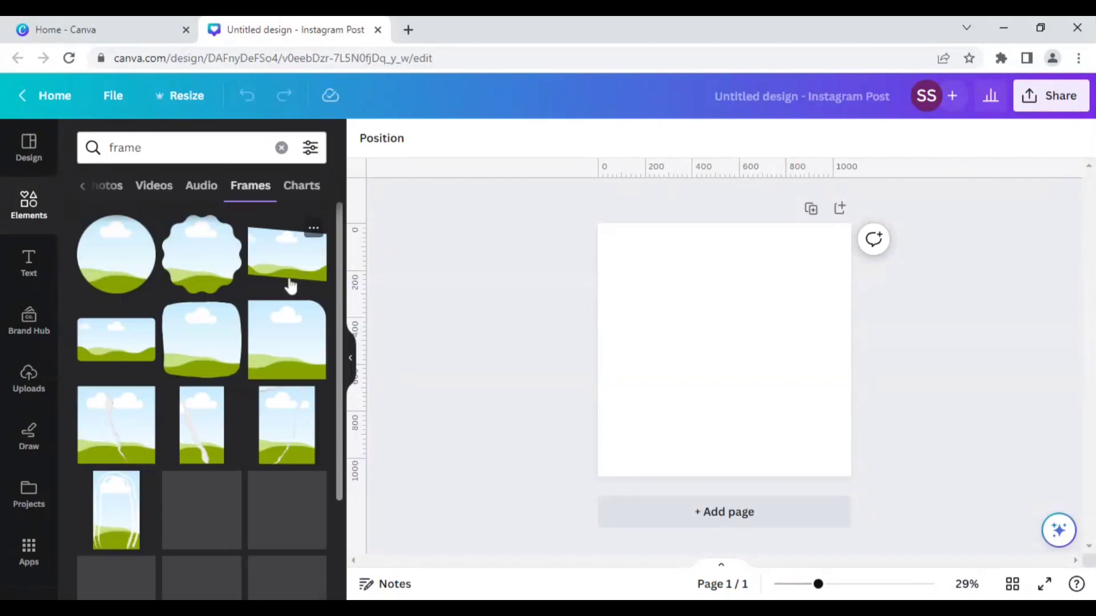
scroll(188, 326, down, 3)
scroll(159, 334, down, 3)
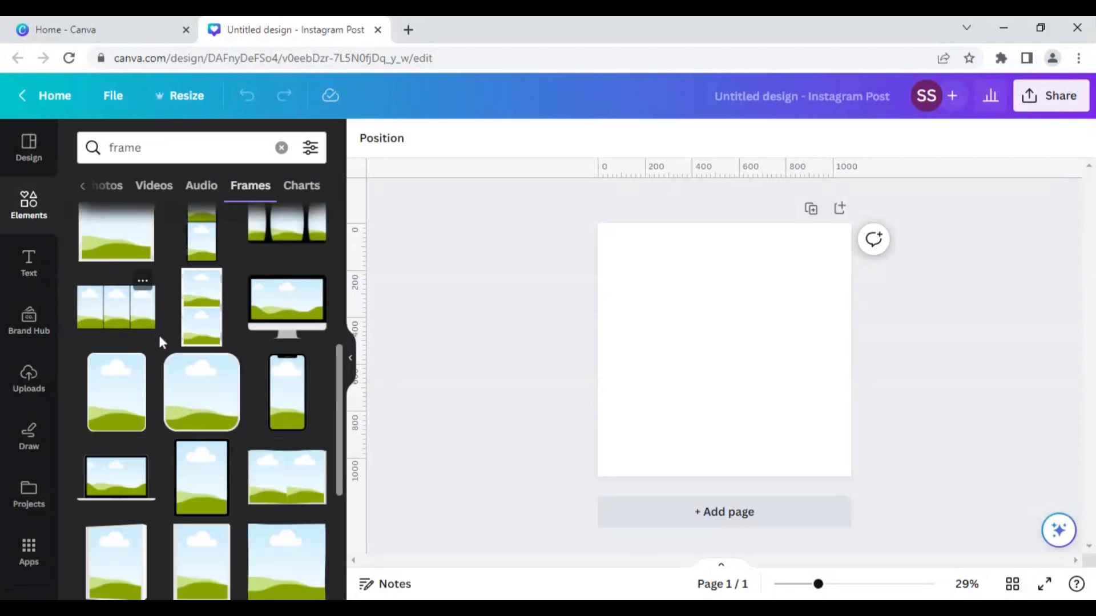
scroll(159, 334, down, 3)
scroll(158, 335, down, 3)
scroll(158, 334, down, 3)
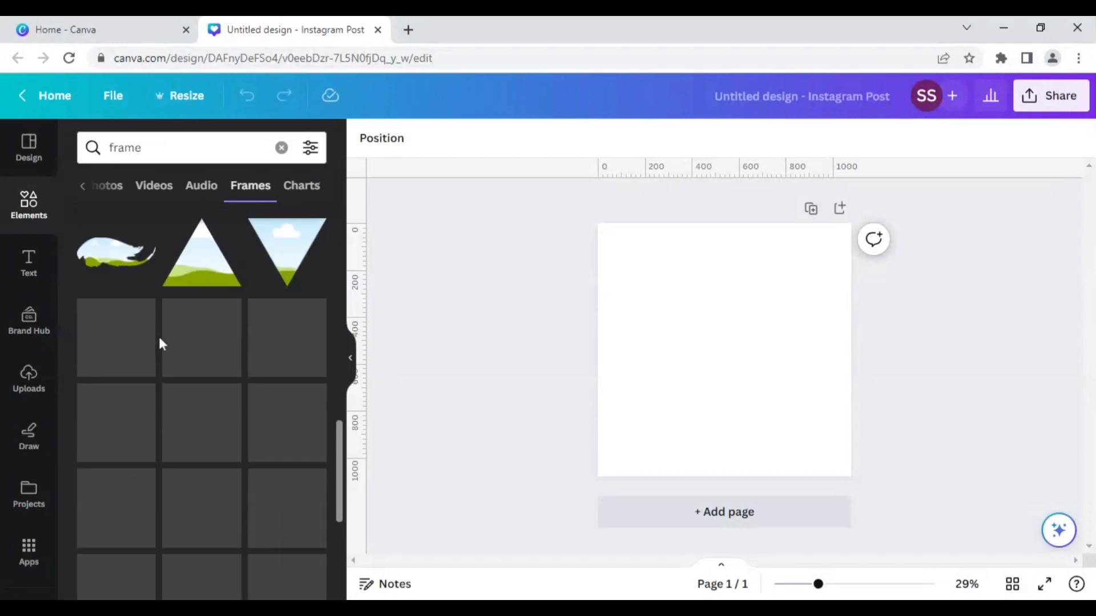
scroll(158, 335, down, 3)
scroll(159, 335, down, 3)
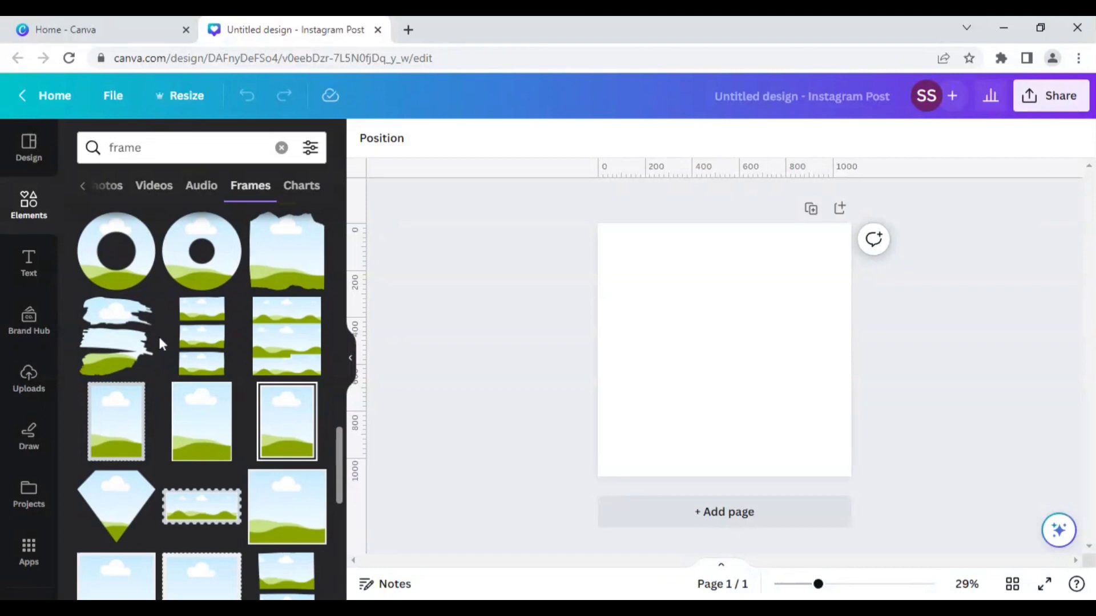
scroll(159, 334, down, 3)
scroll(158, 335, down, 3)
scroll(159, 334, down, 3)
scroll(158, 334, down, 3)
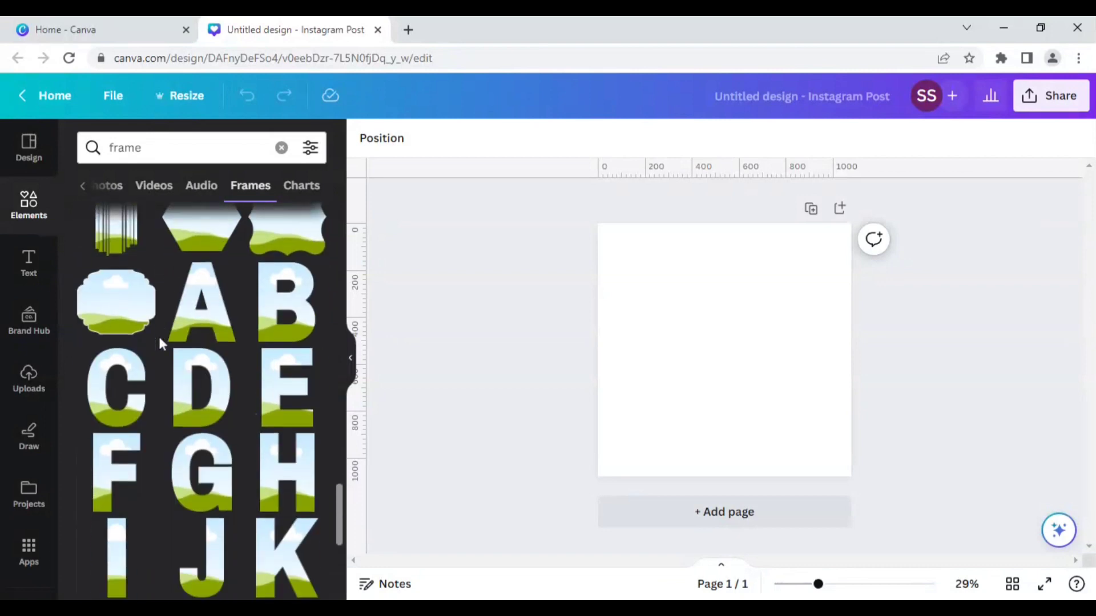
scroll(158, 334, down, 2)
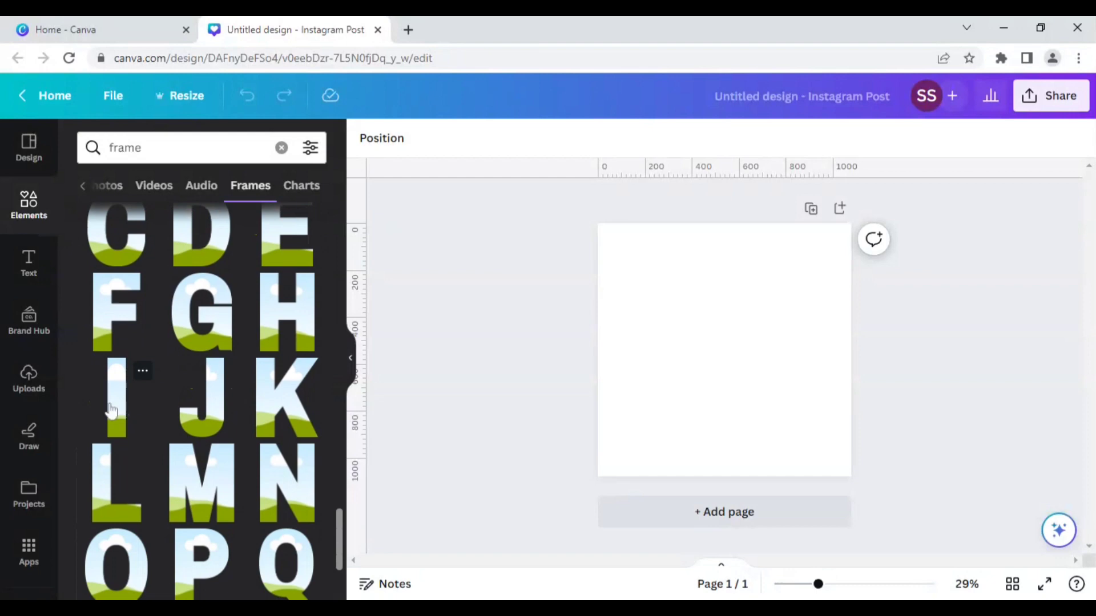
click(117, 398)
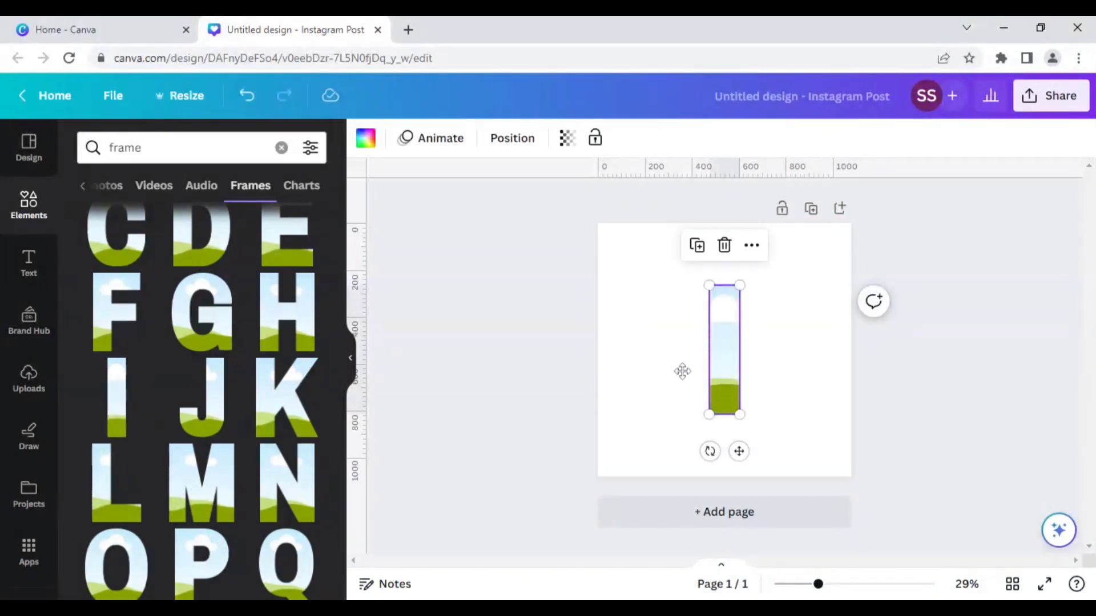
Step: Move the I frame toward the left, clear the search, and add a square shape filled white
drag(715, 387, 643, 368)
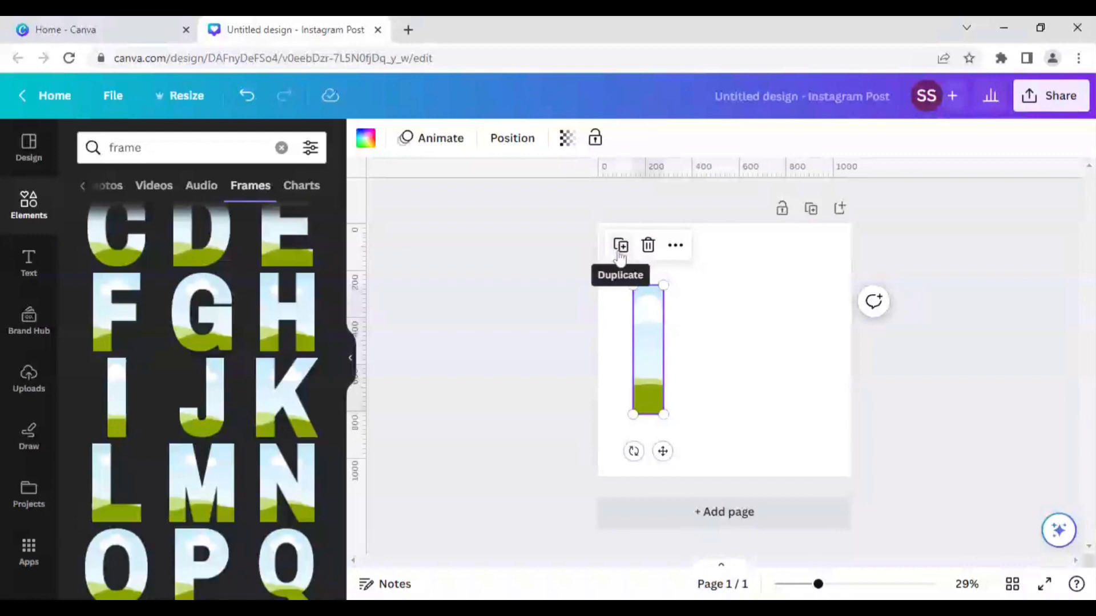
click(282, 149)
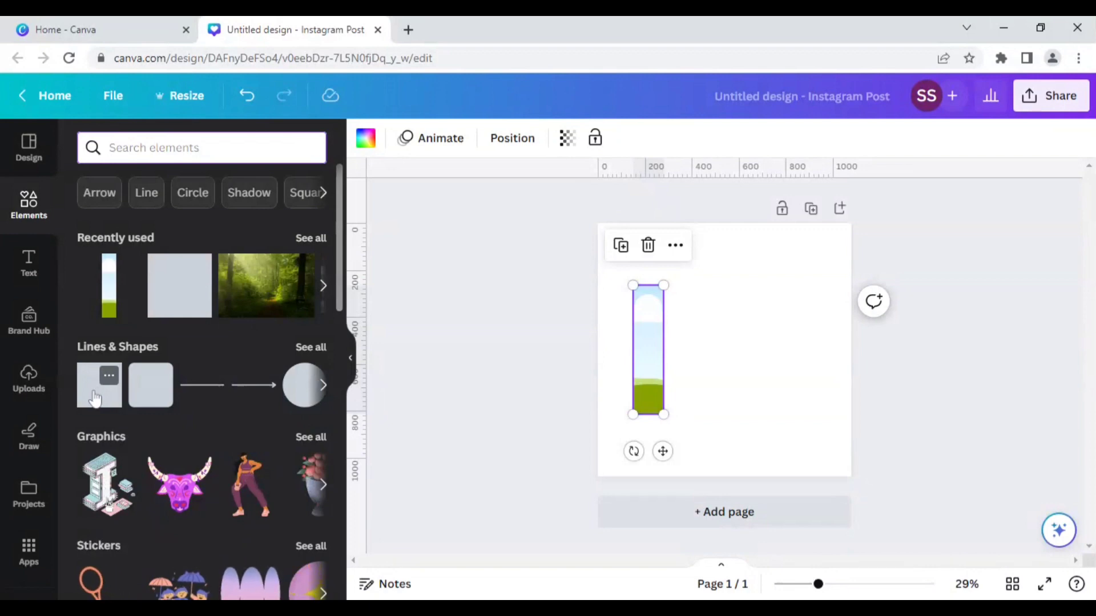
click(99, 385)
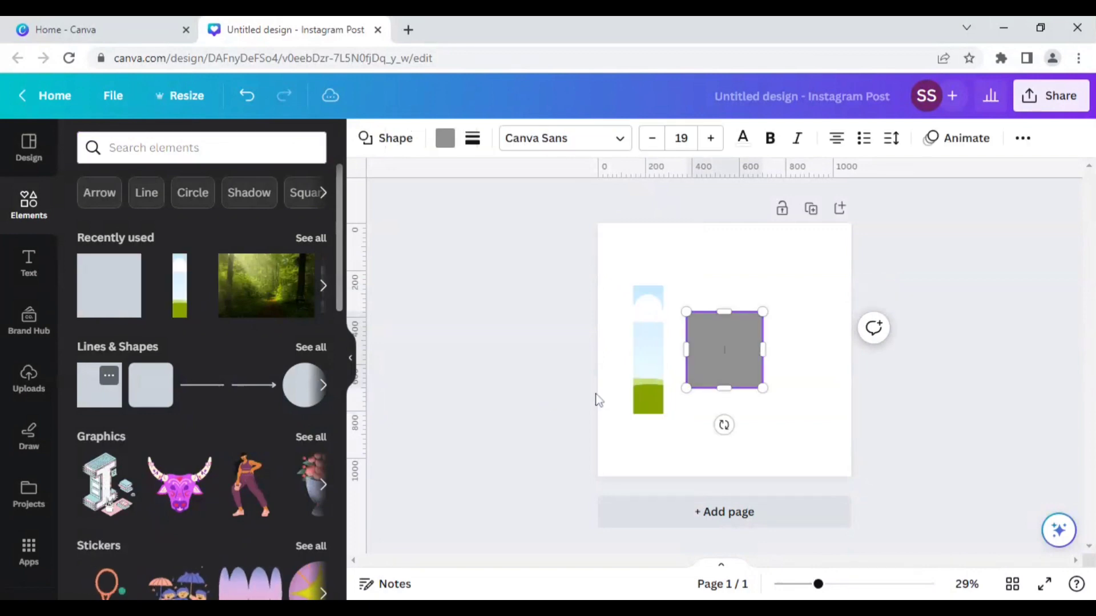
click(546, 342)
click(724, 335)
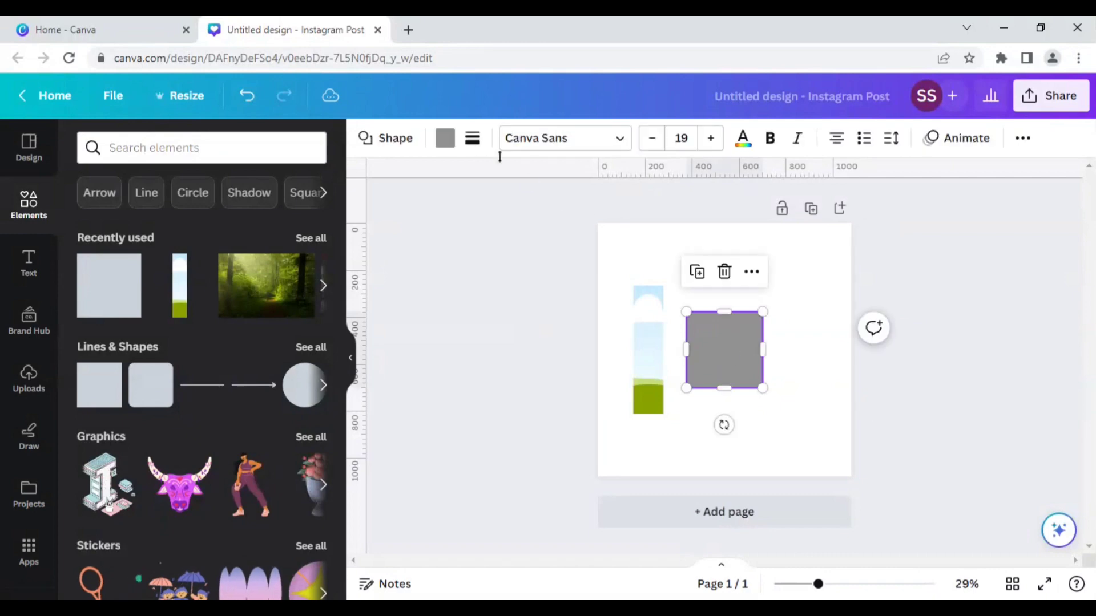
click(445, 138)
click(309, 426)
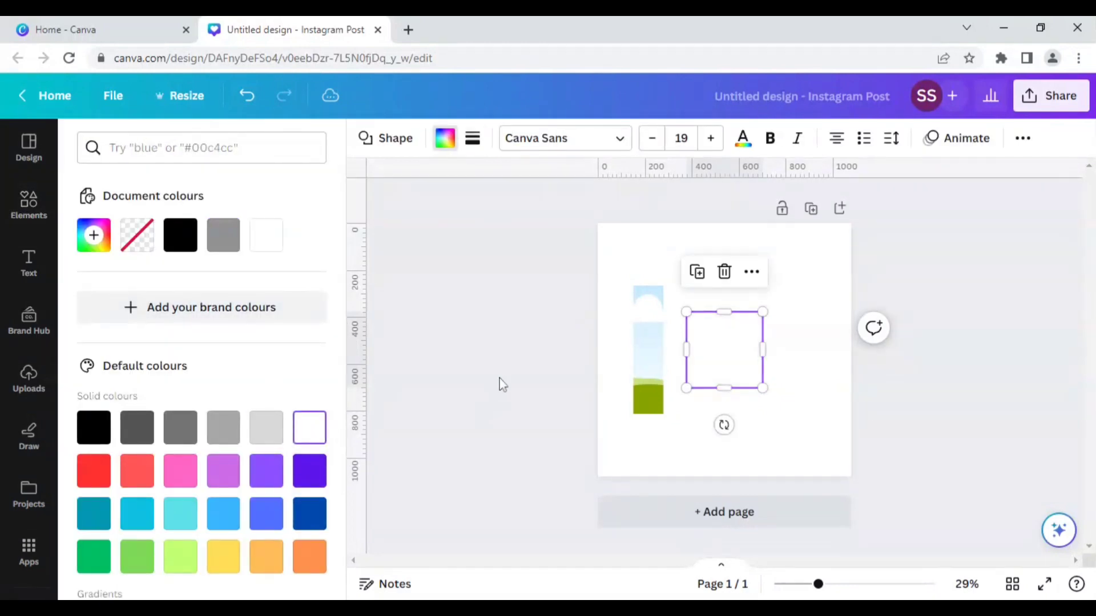
click(499, 378)
Step: Fill the page background with violet and reselect the white square
click(788, 269)
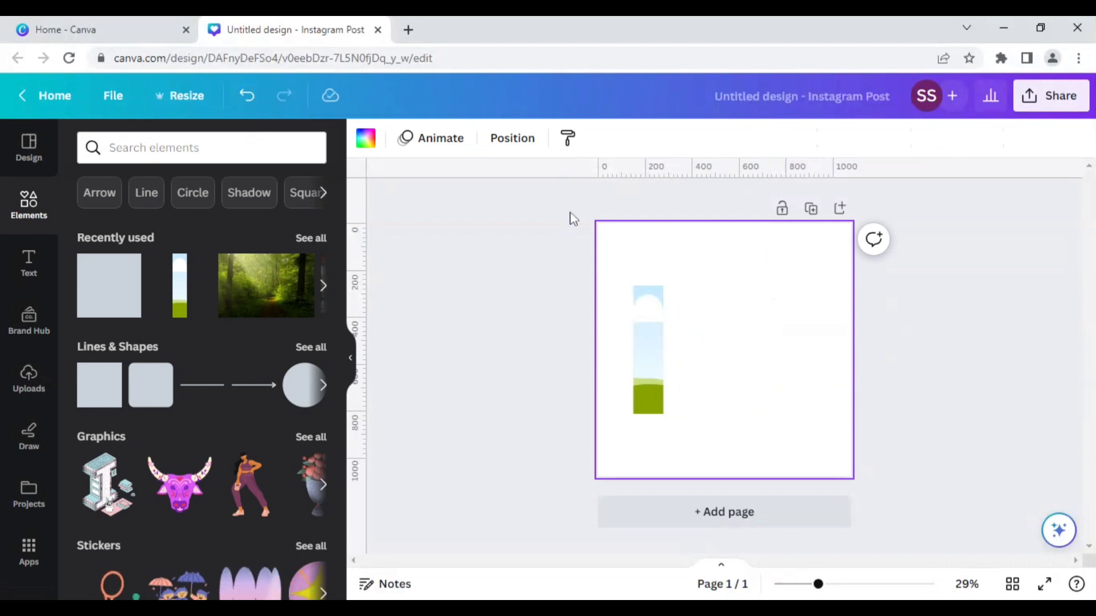
click(366, 137)
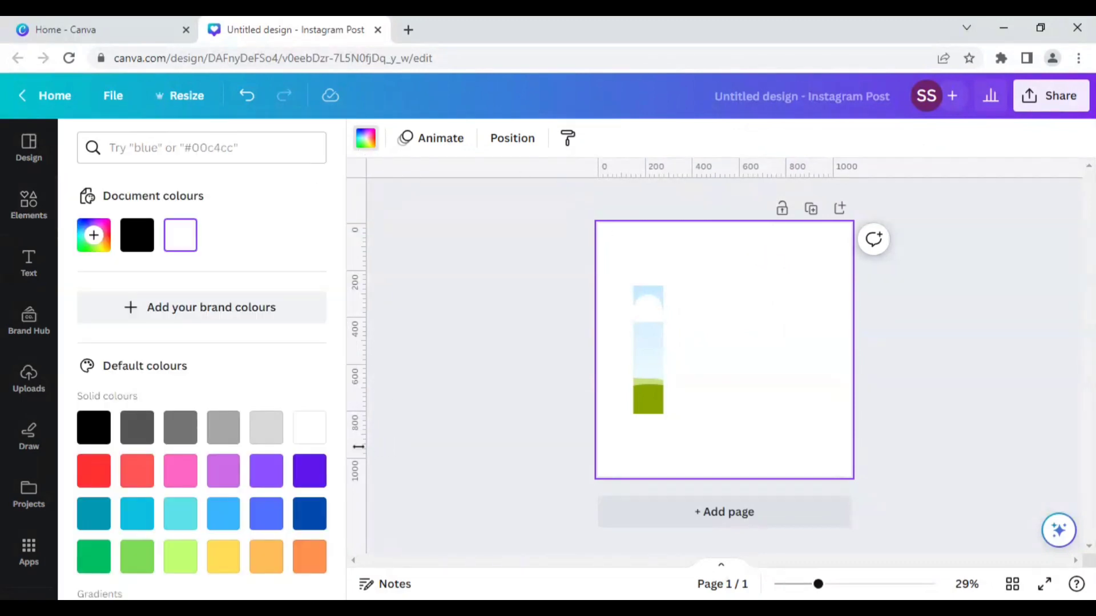
click(310, 470)
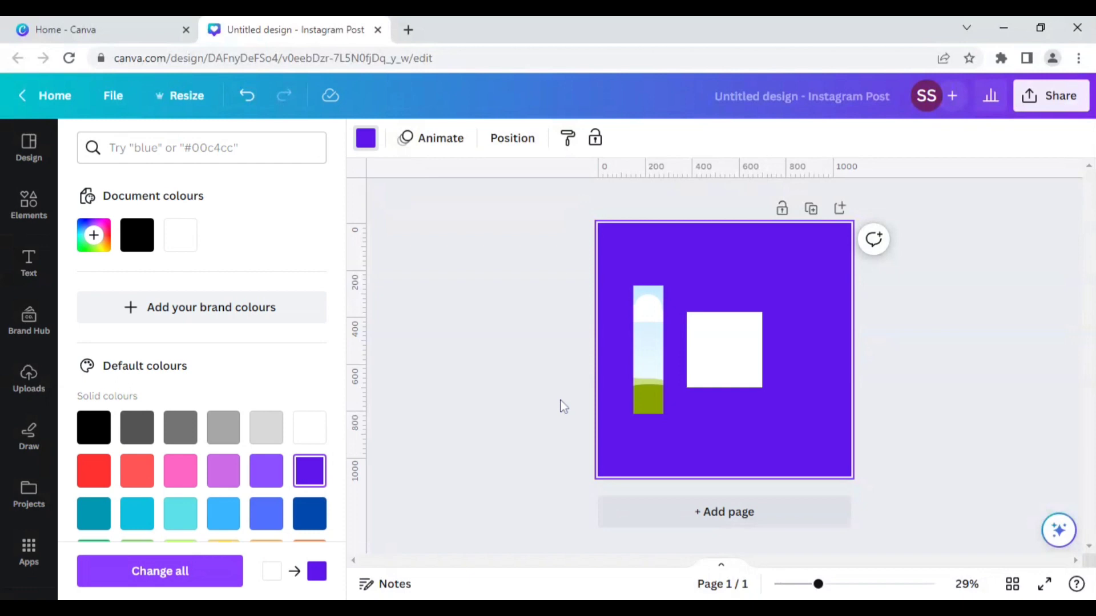
click(727, 346)
Step: Move and stretch the white square into a roughly 153 by 551 rectangle fully covering the I frame
drag(723, 349, 664, 325)
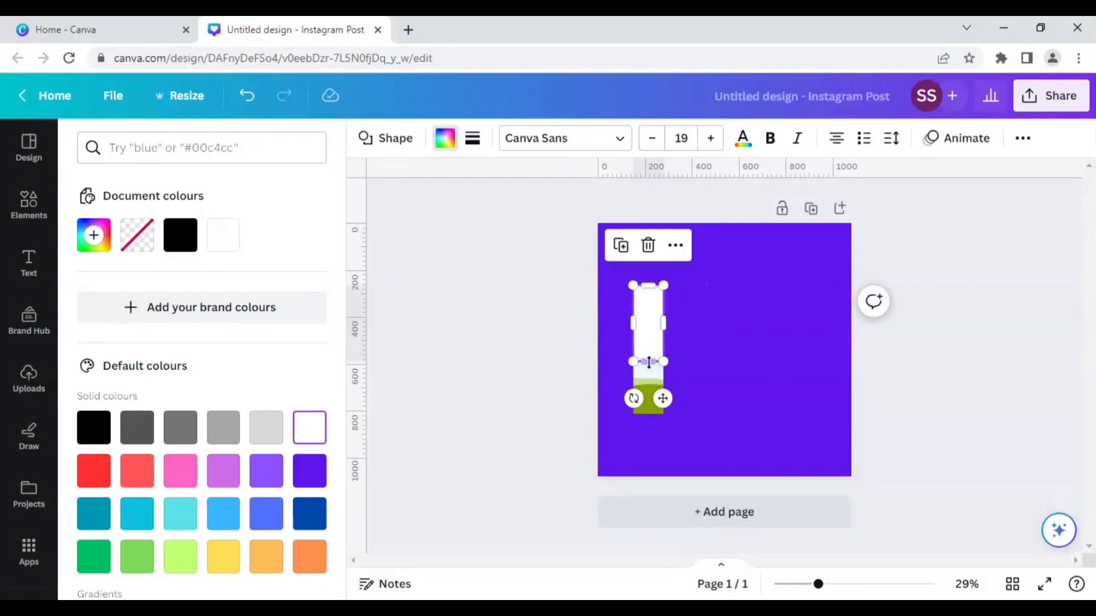
drag(648, 362, 649, 414)
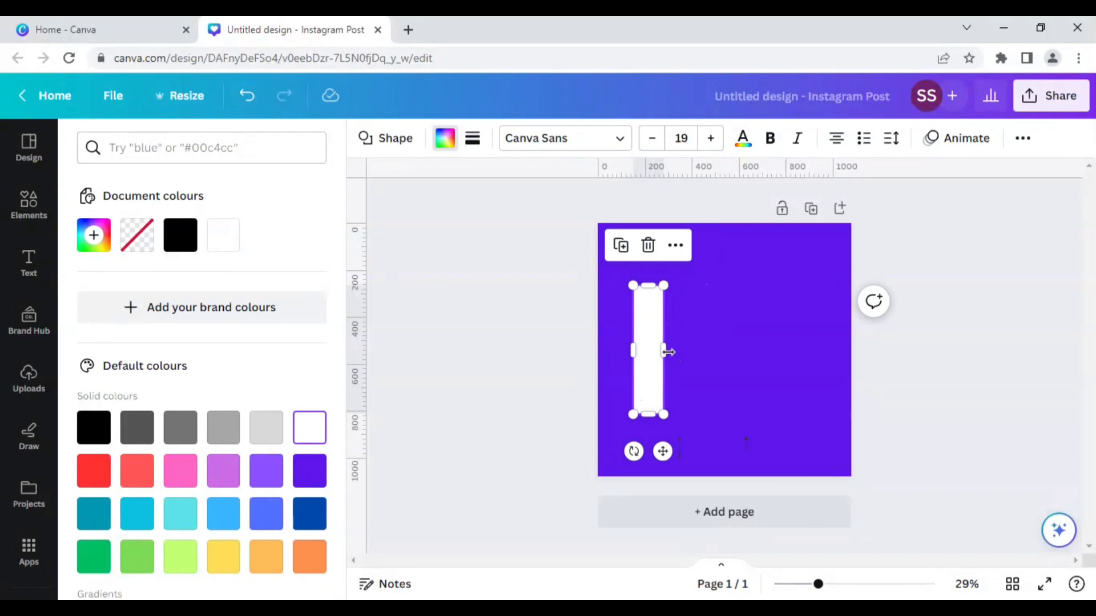
drag(667, 352, 673, 352)
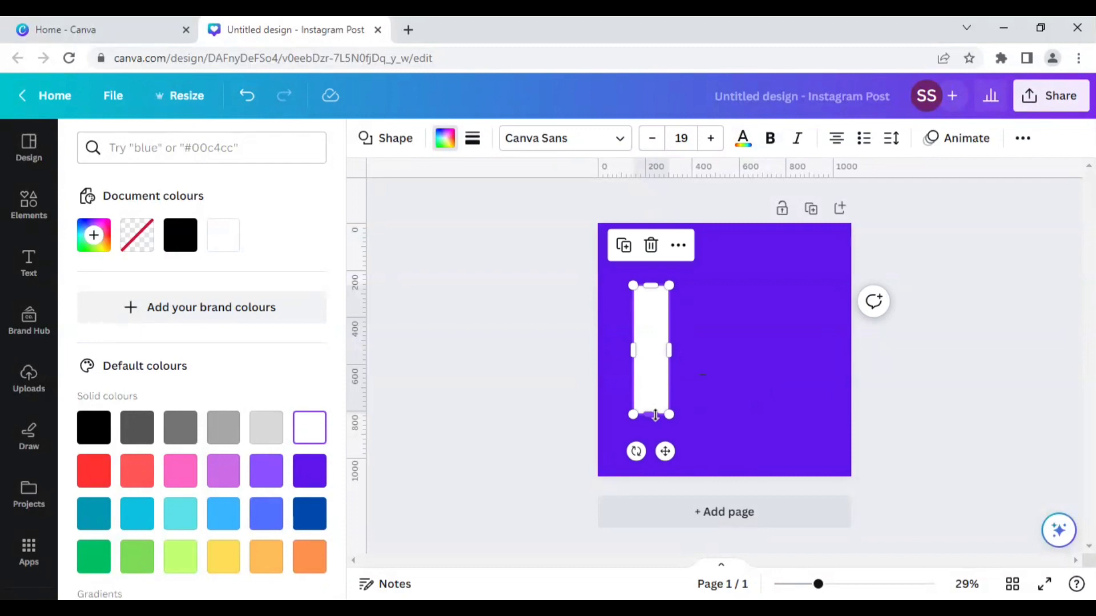
drag(655, 414, 655, 422)
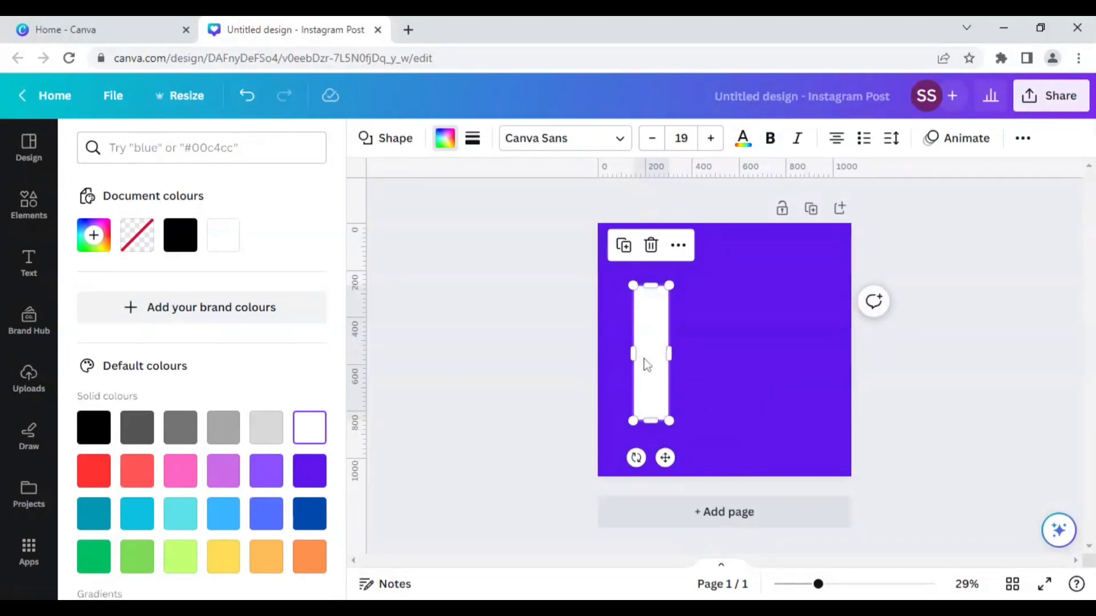
Step: Send the white rectangle behind the I frame so it forms a thin white border
right_click(645, 359)
mouse_move(696, 355)
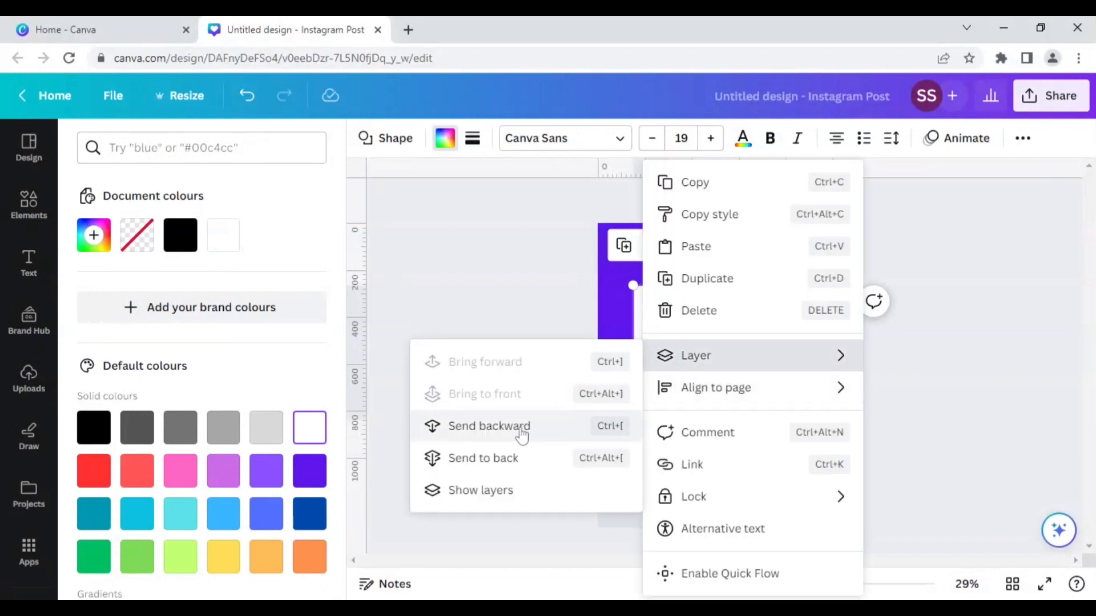
click(521, 428)
click(522, 434)
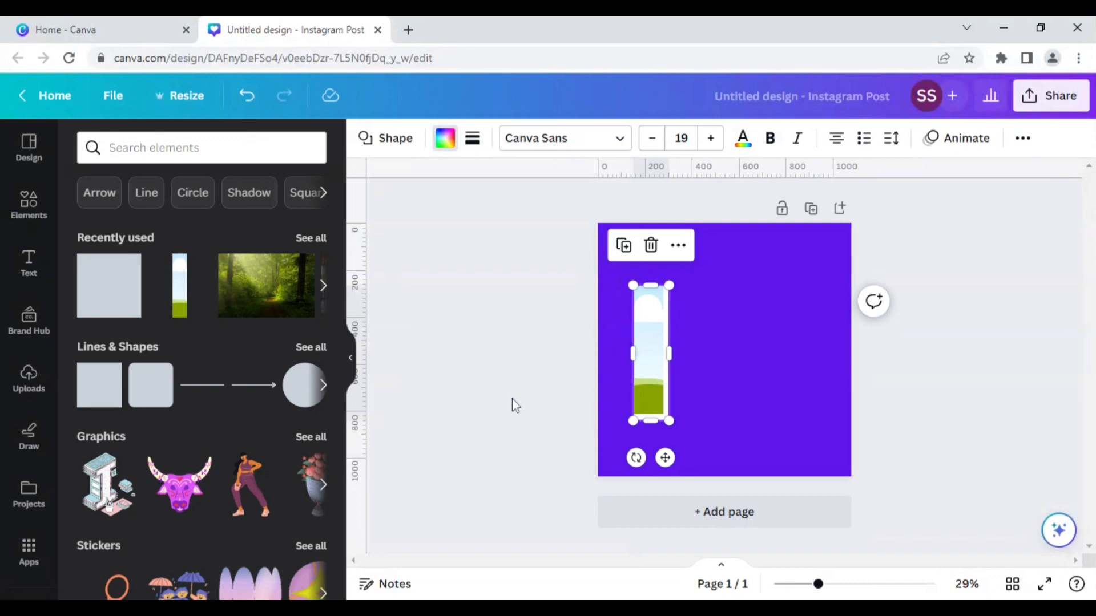
click(557, 400)
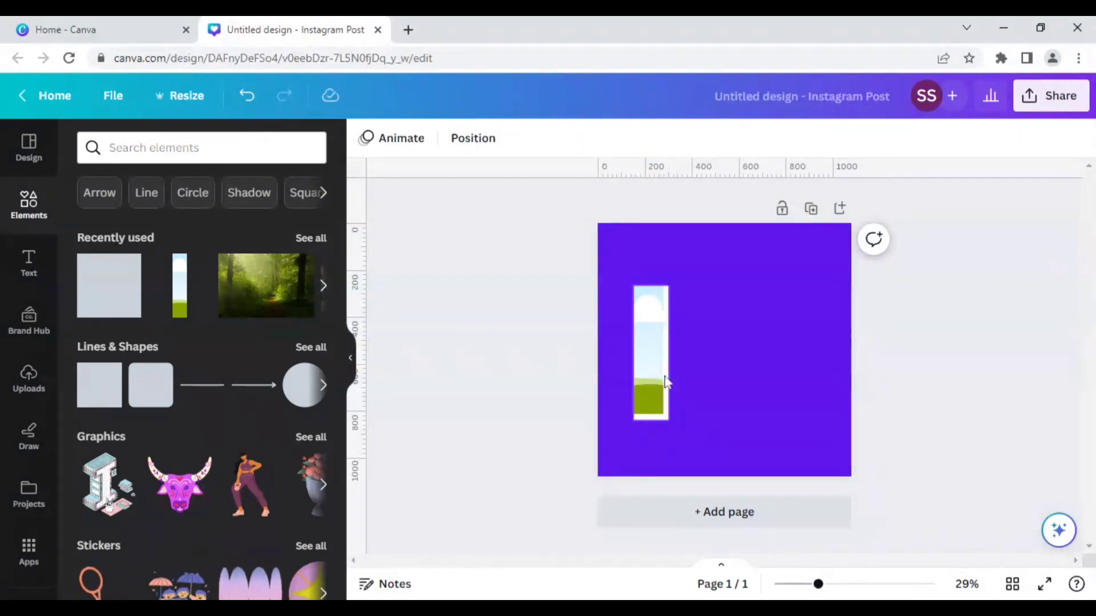
Step: Check the framed strip and I frame by selecting each in turn, ending with the photo strip selected
click(664, 381)
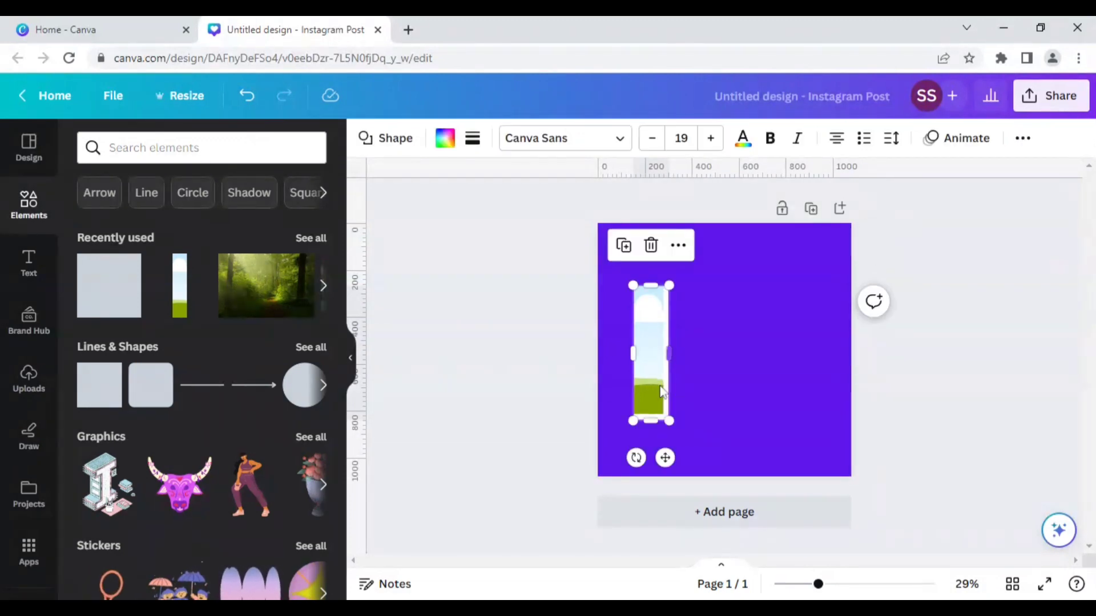
click(720, 411)
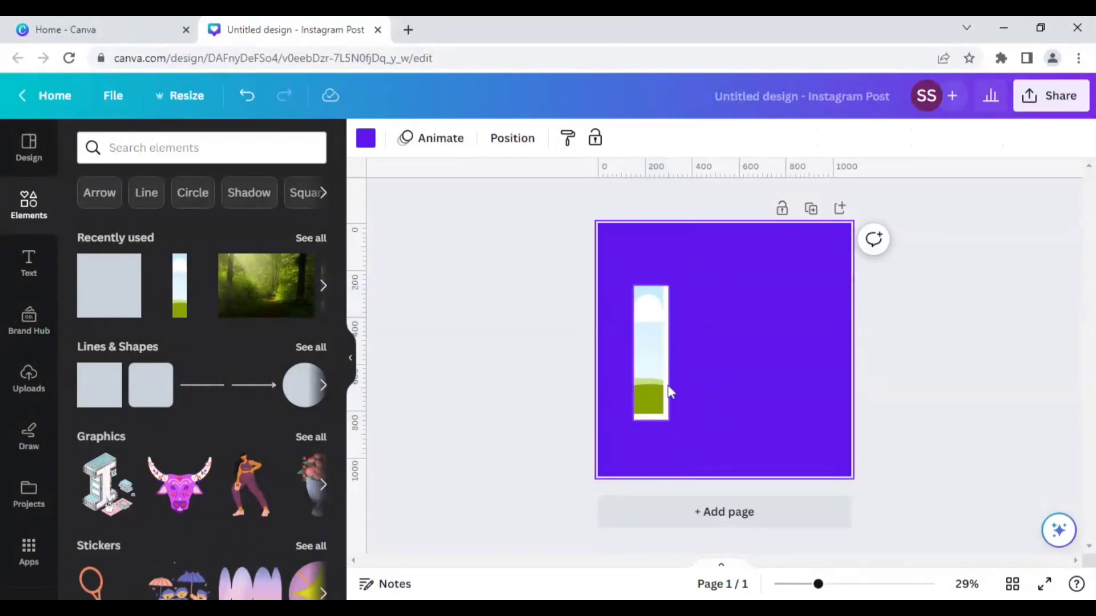
click(668, 386)
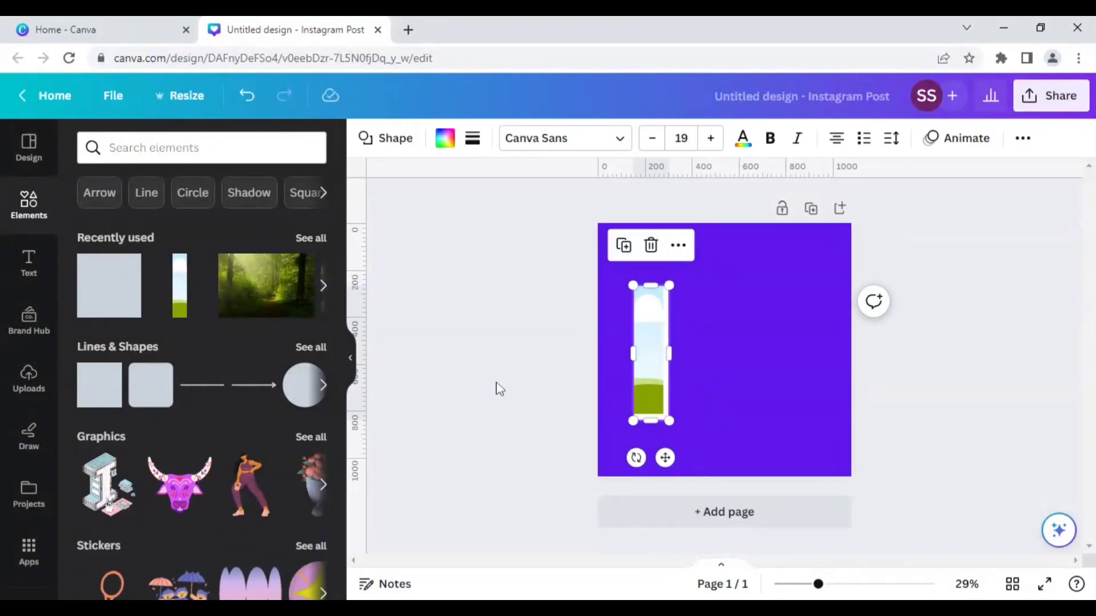
click(501, 389)
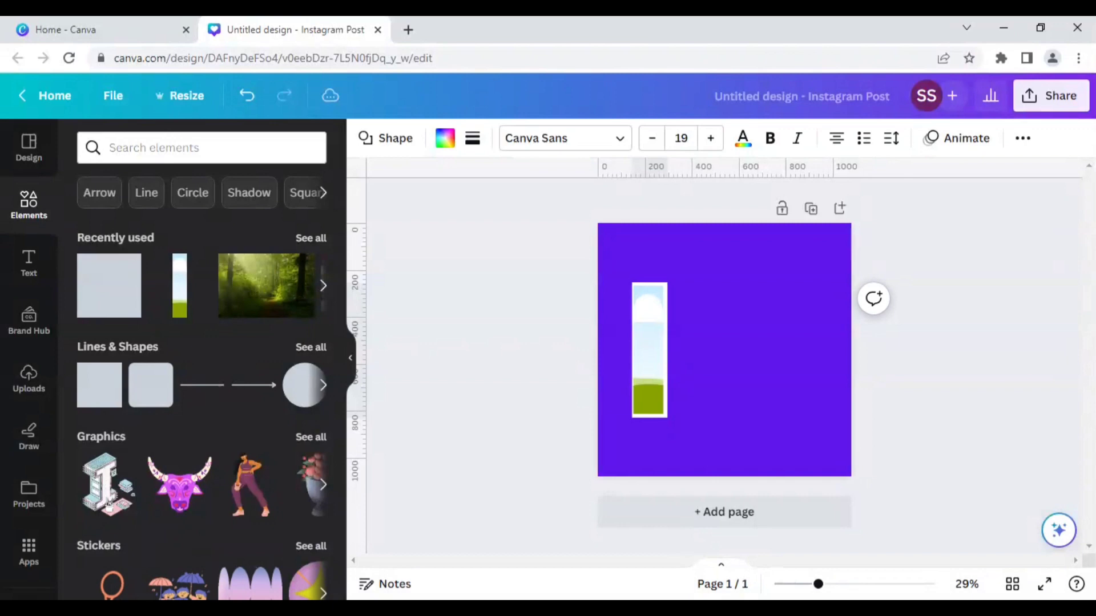
click(649, 349)
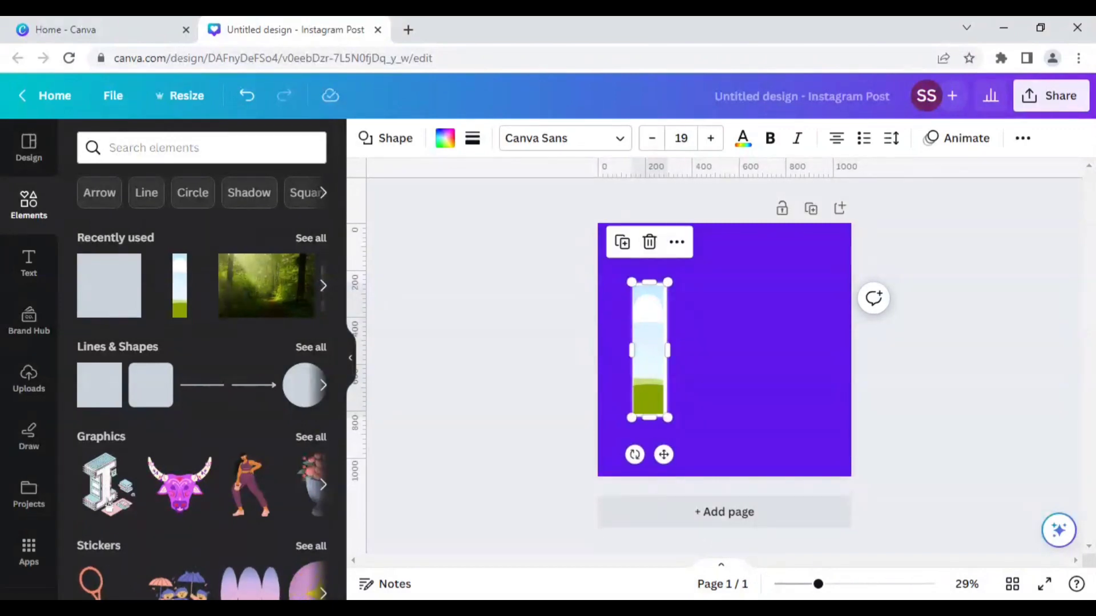
click(535, 384)
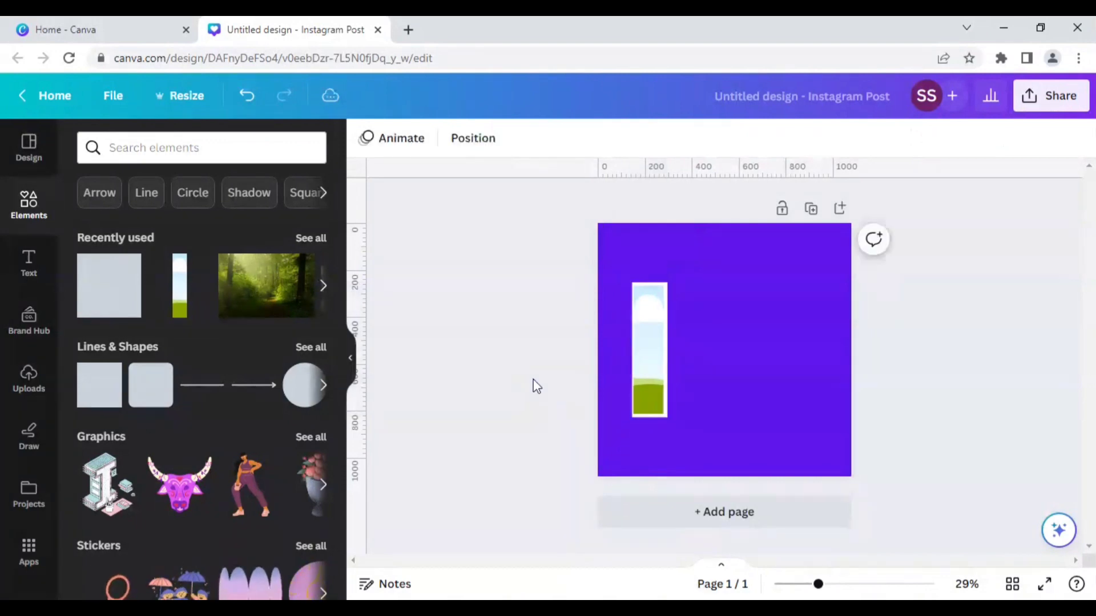
click(659, 365)
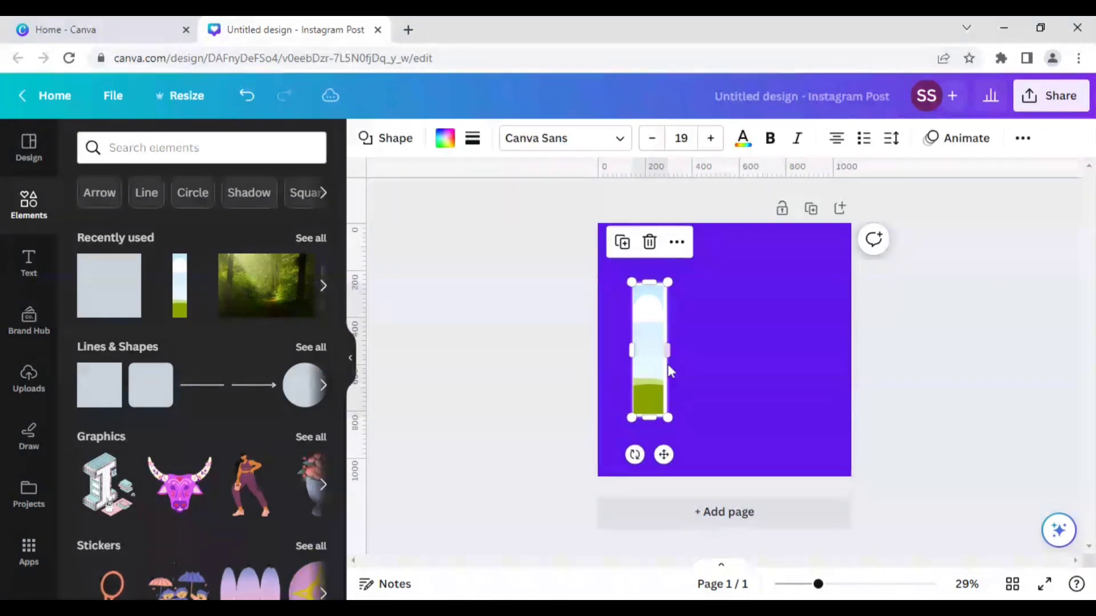
Step: Duplicate the strip as a white covering rectangle shifted slightly over the original, and select it
click(622, 243)
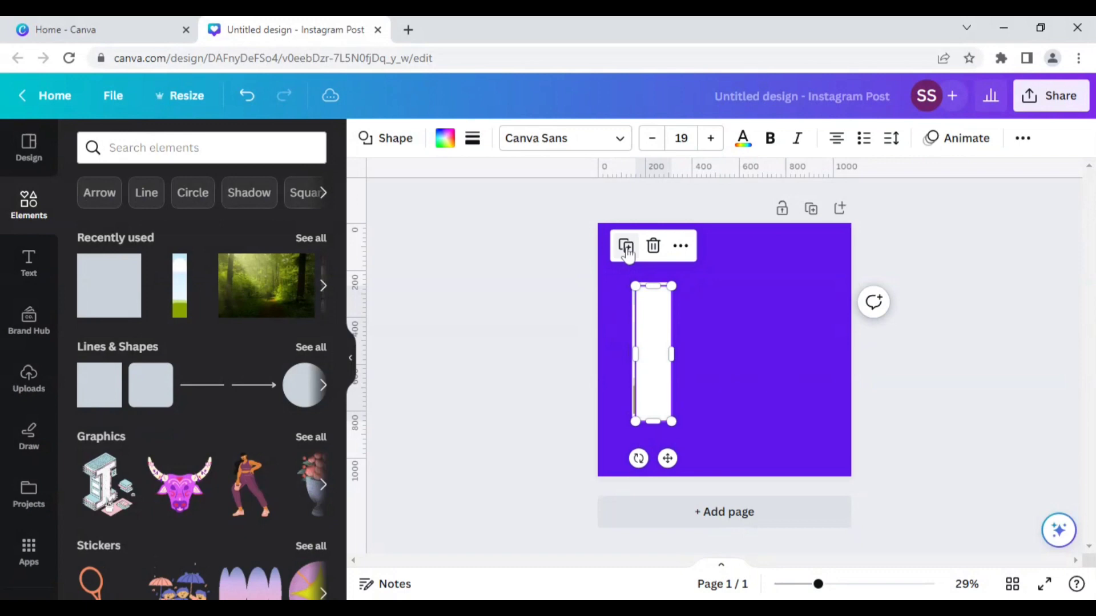
drag(655, 354, 654, 347)
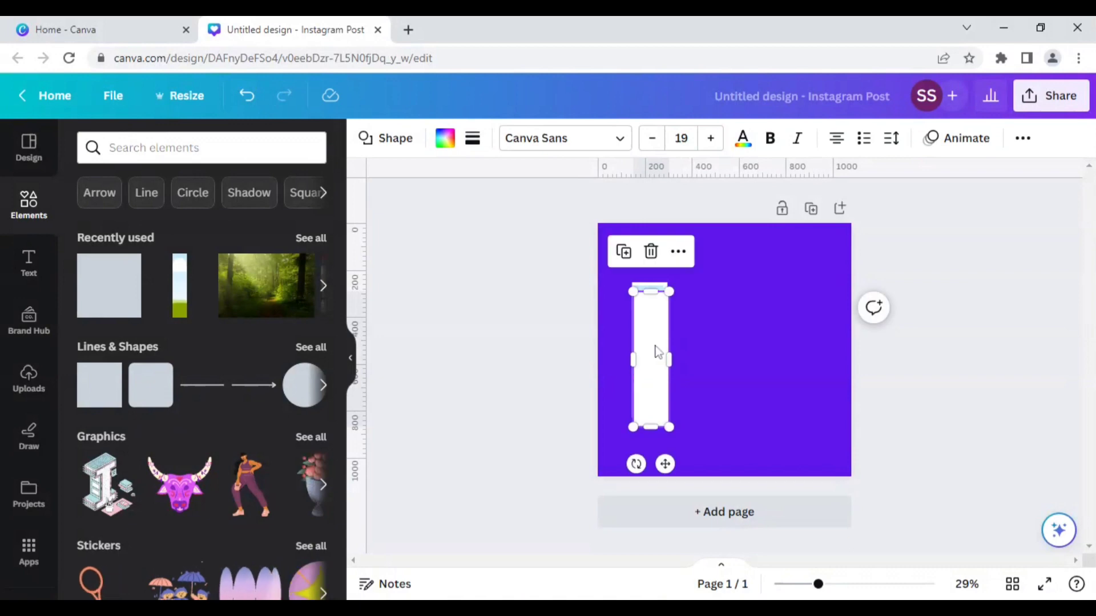
click(506, 350)
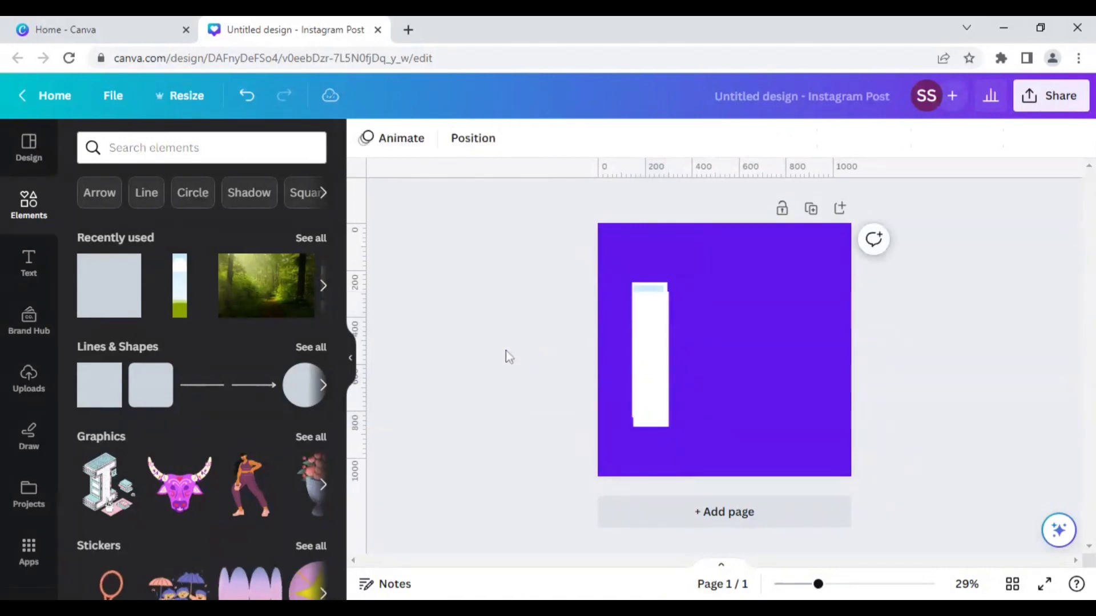
click(659, 351)
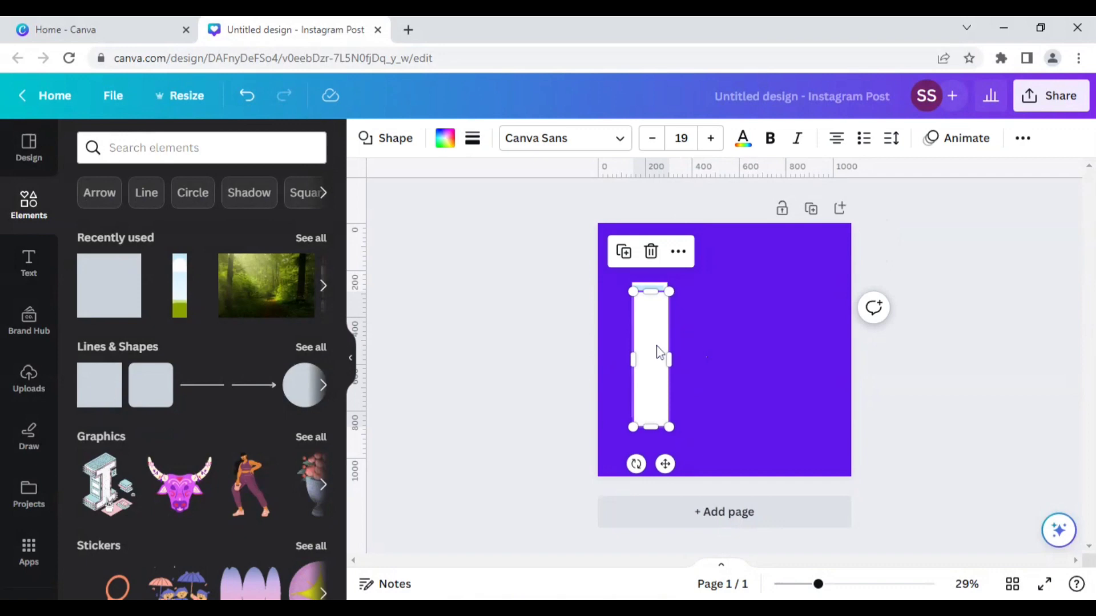
key(Escape)
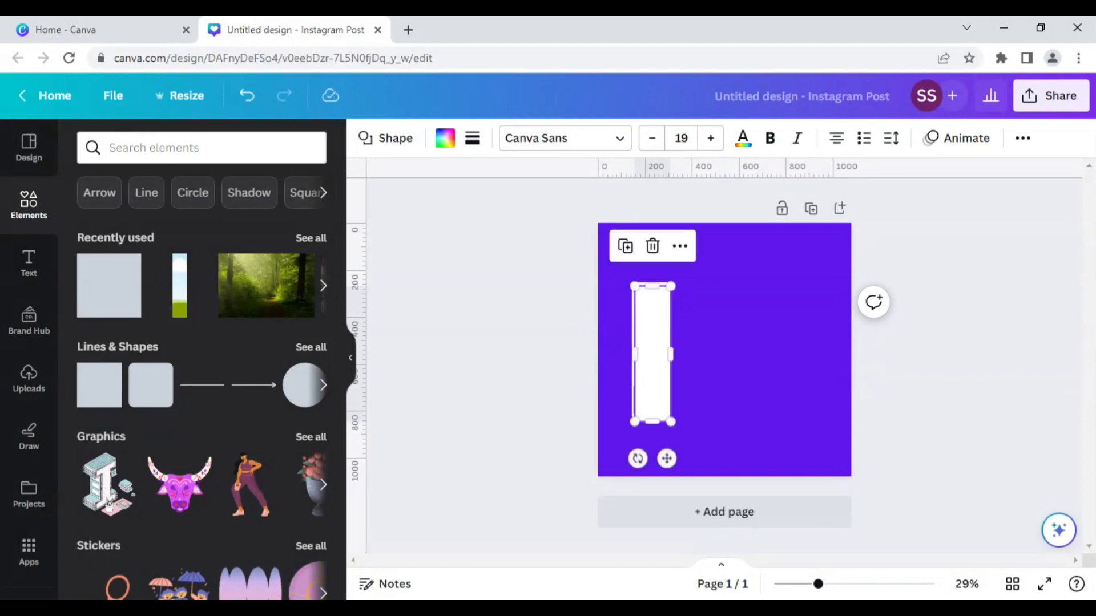
click(659, 350)
click(659, 351)
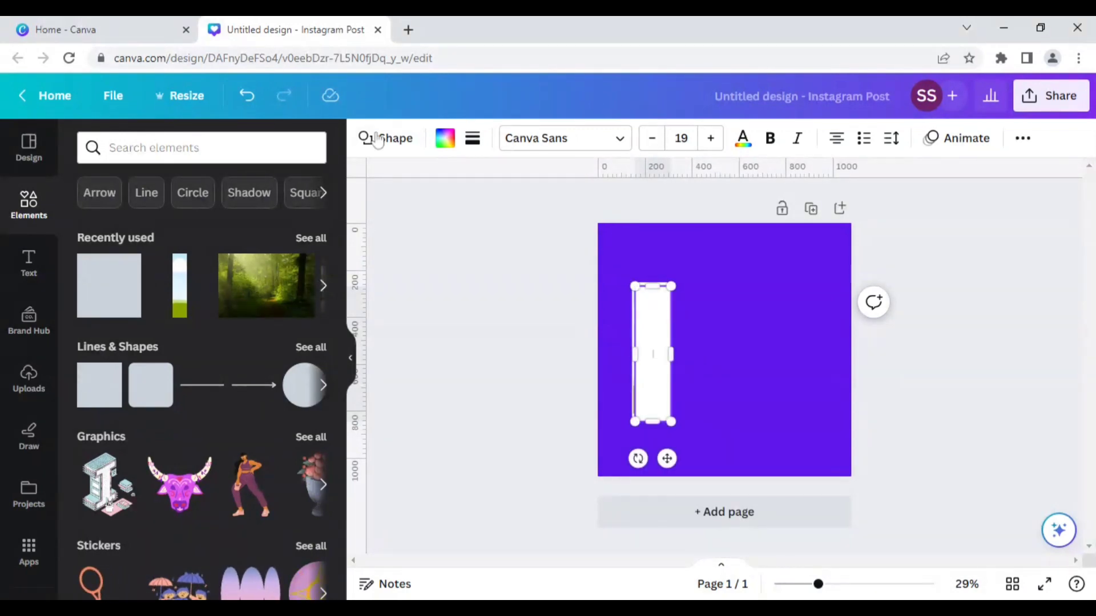
Step: Fill the covering rectangle with black
click(444, 137)
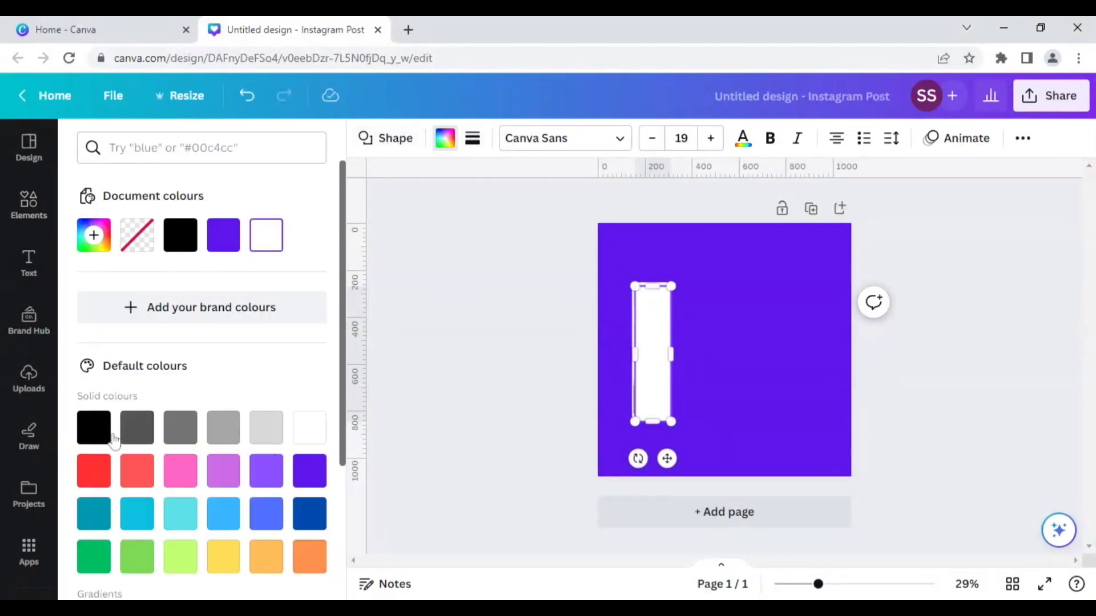
click(94, 427)
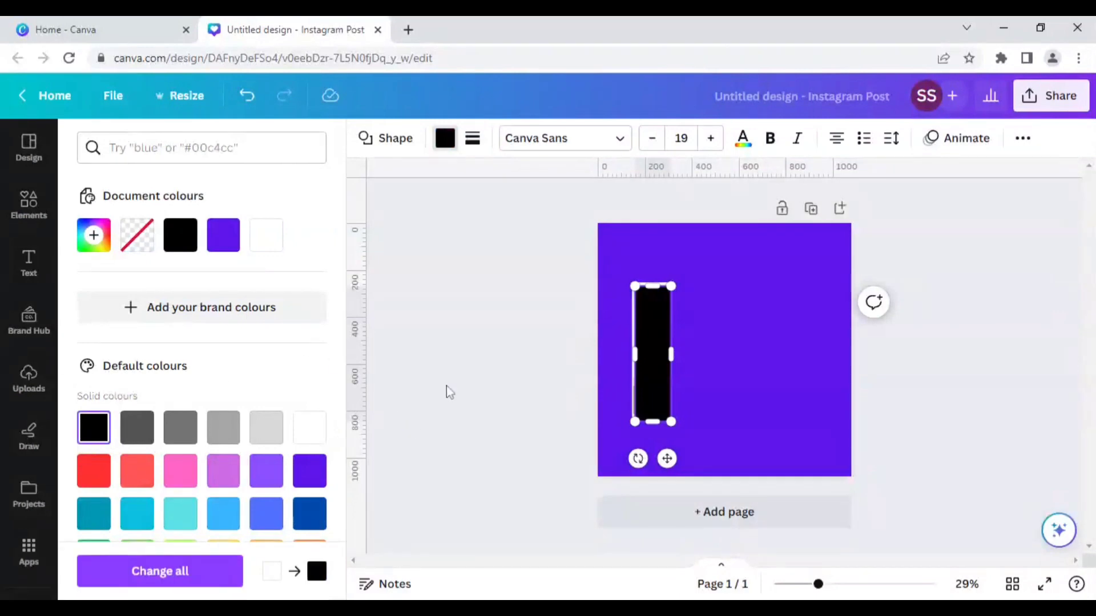
click(508, 335)
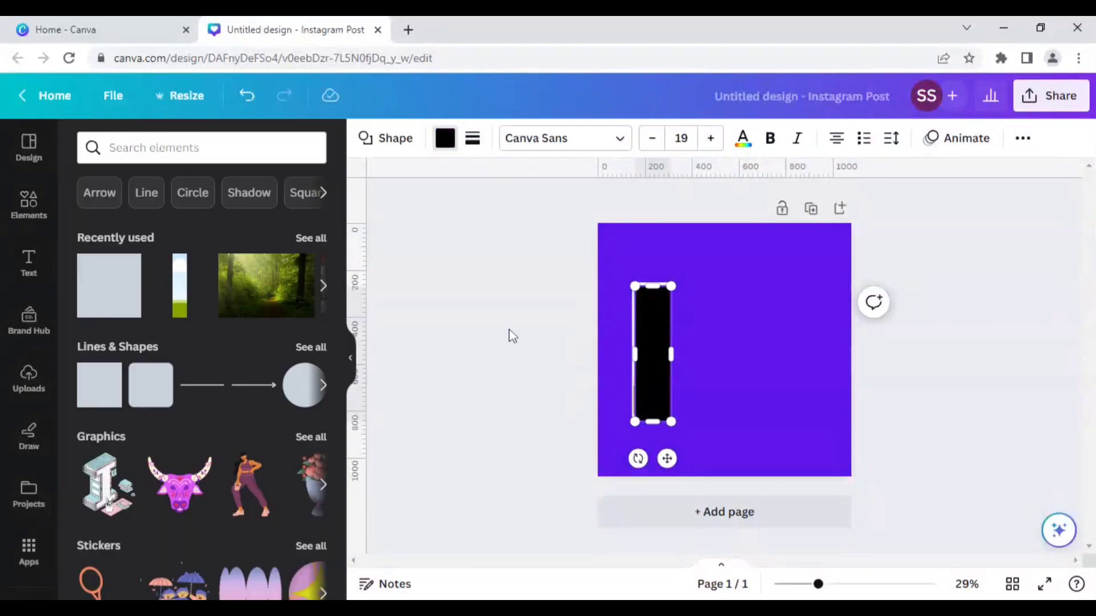
click(892, 233)
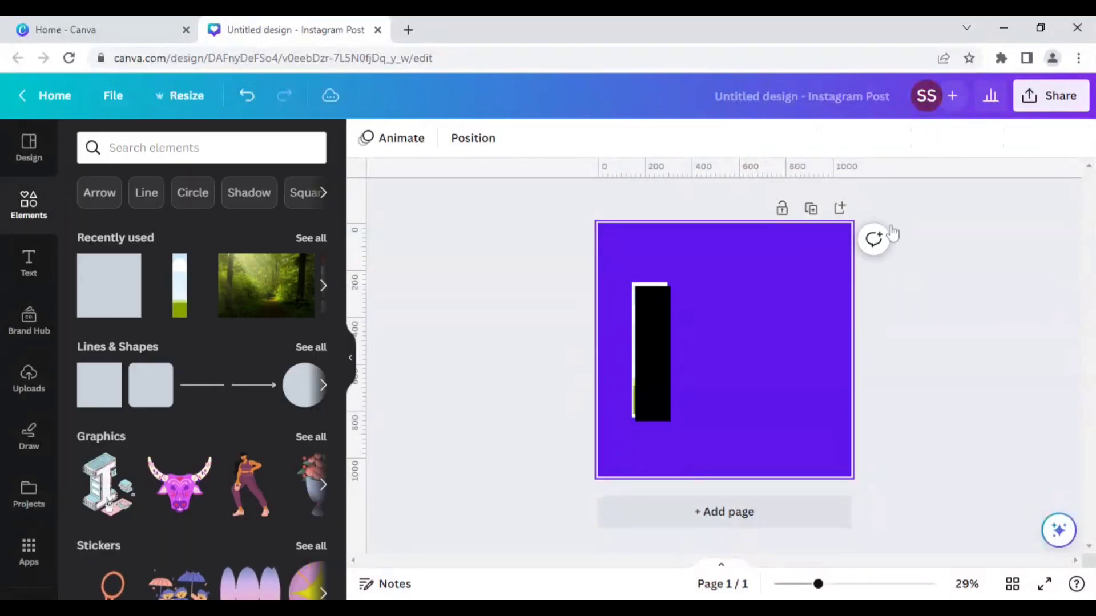
click(658, 323)
Step: Set the black rectangle's transparency to about 45 so the photo shows through dimly
click(1023, 140)
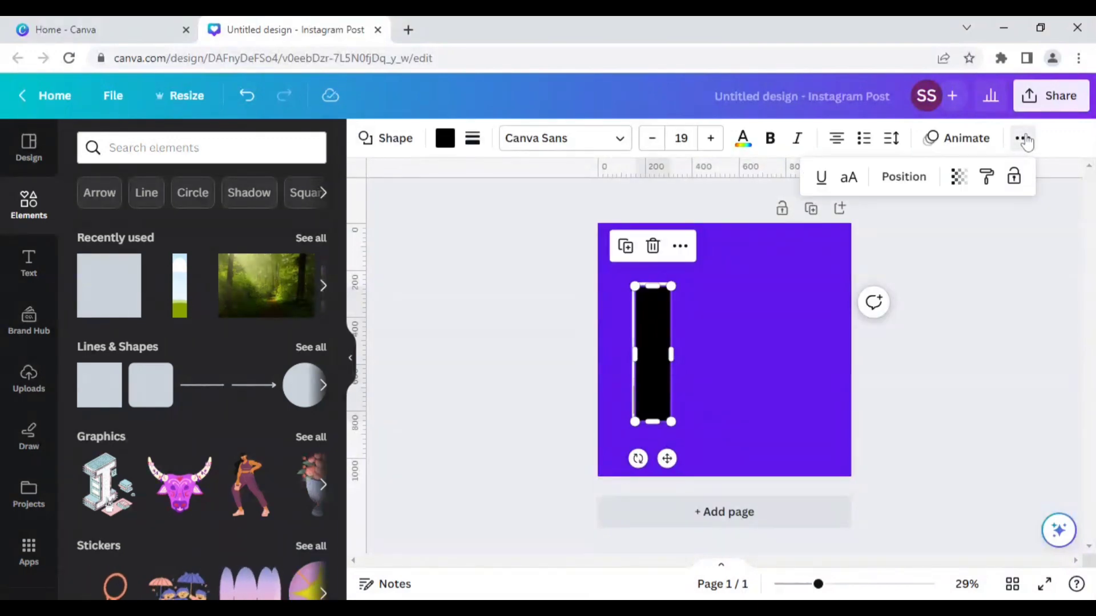
click(958, 178)
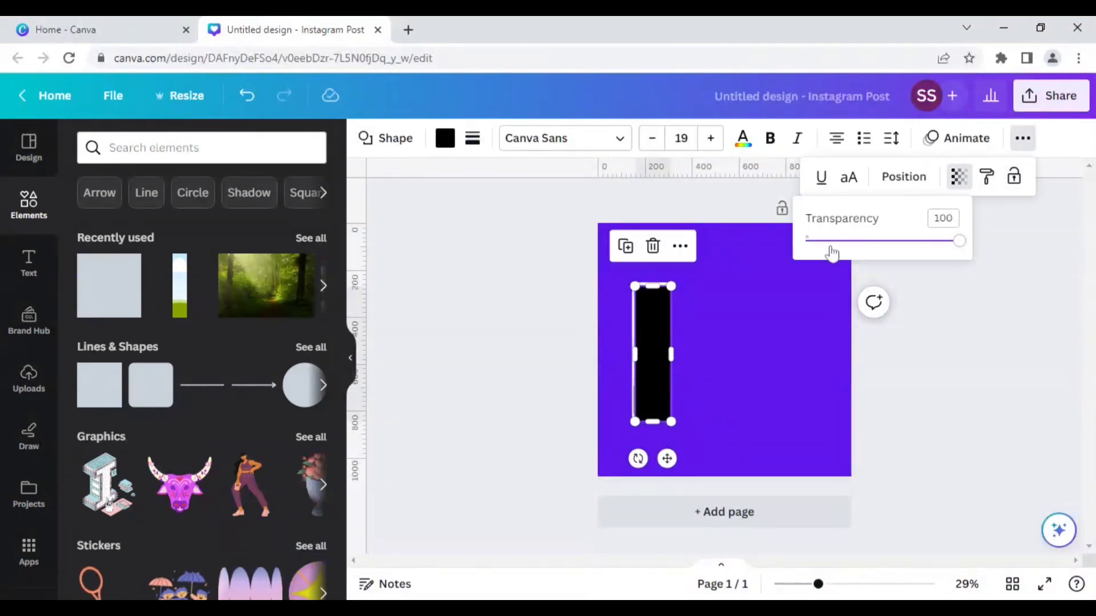
drag(964, 242, 876, 246)
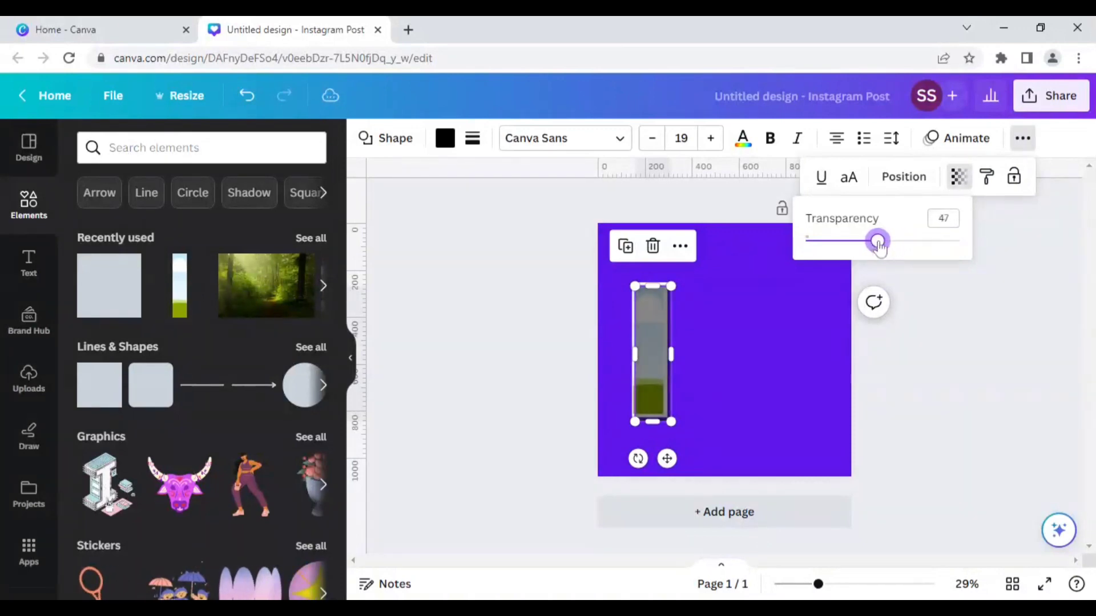
click(758, 328)
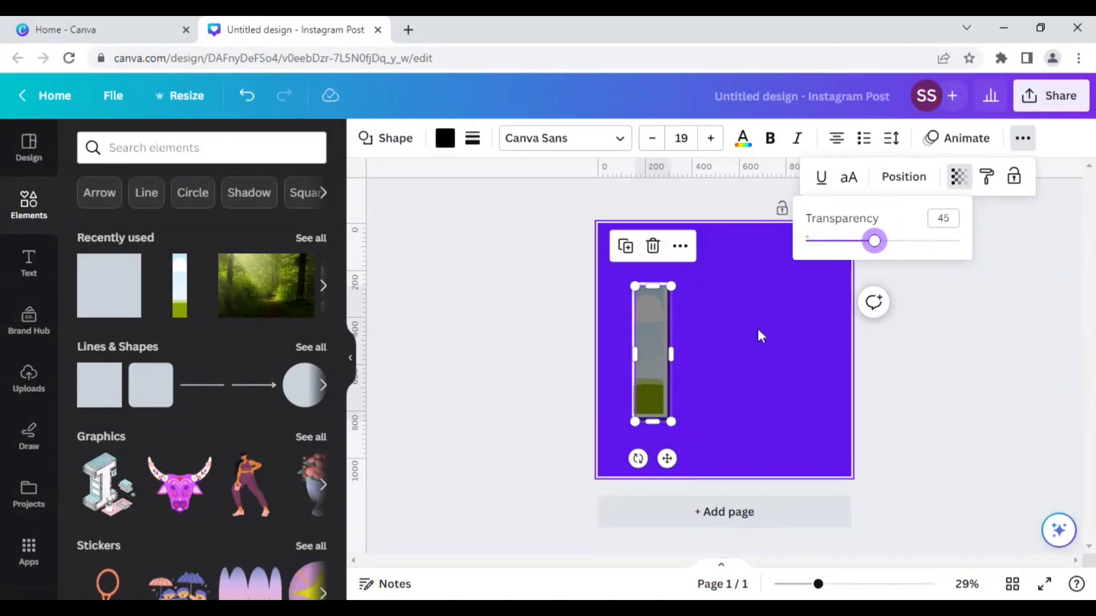
Step: Send the translucent black rectangle to the back behind the photo strip, then select the page
right_click(660, 338)
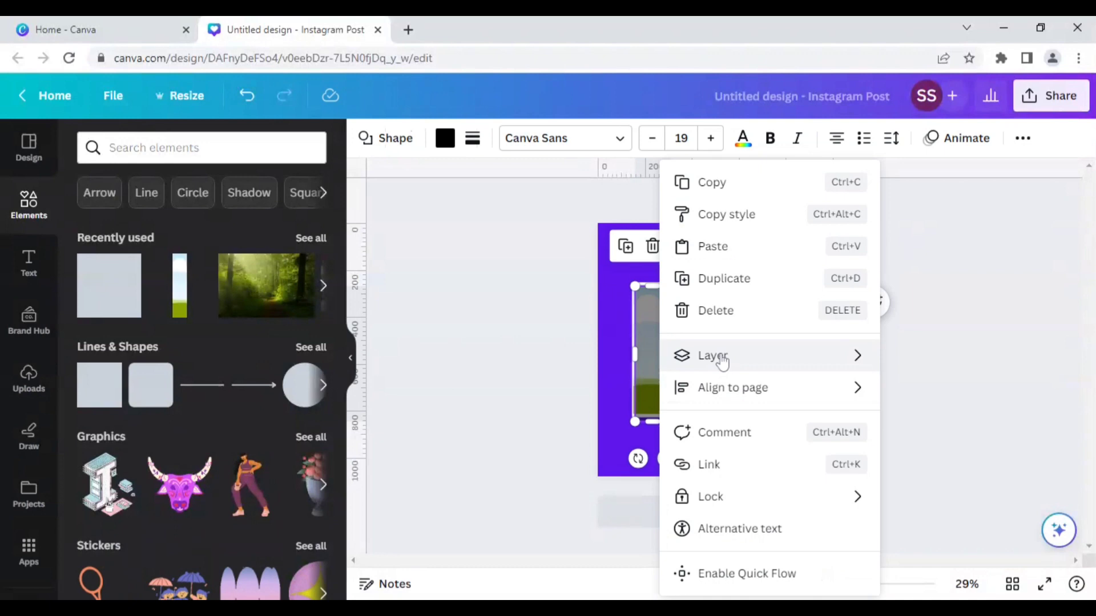
mouse_move(713, 355)
click(514, 458)
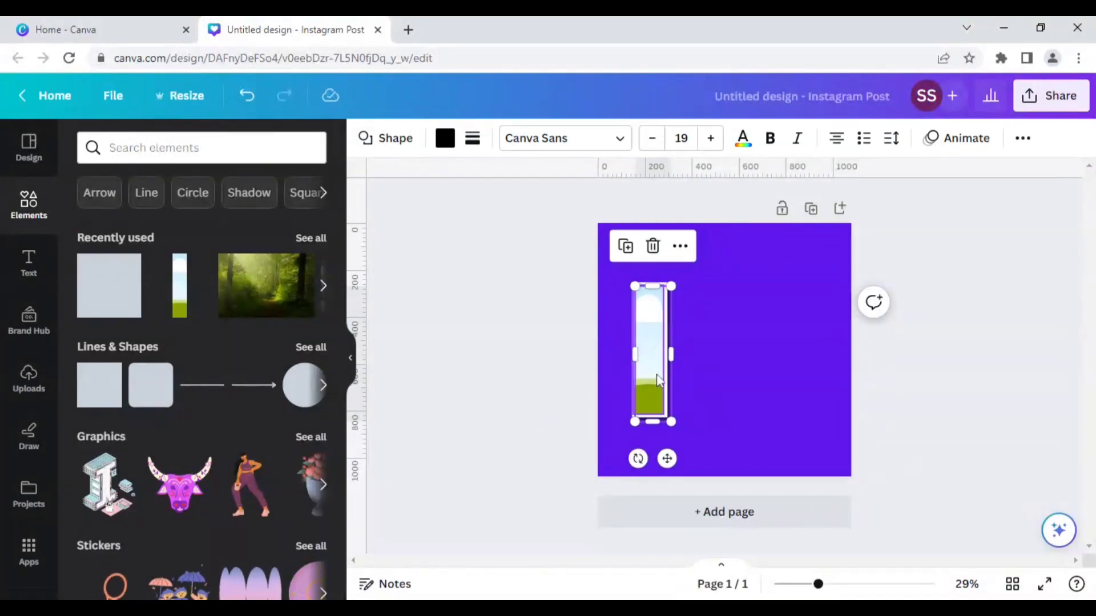
click(719, 373)
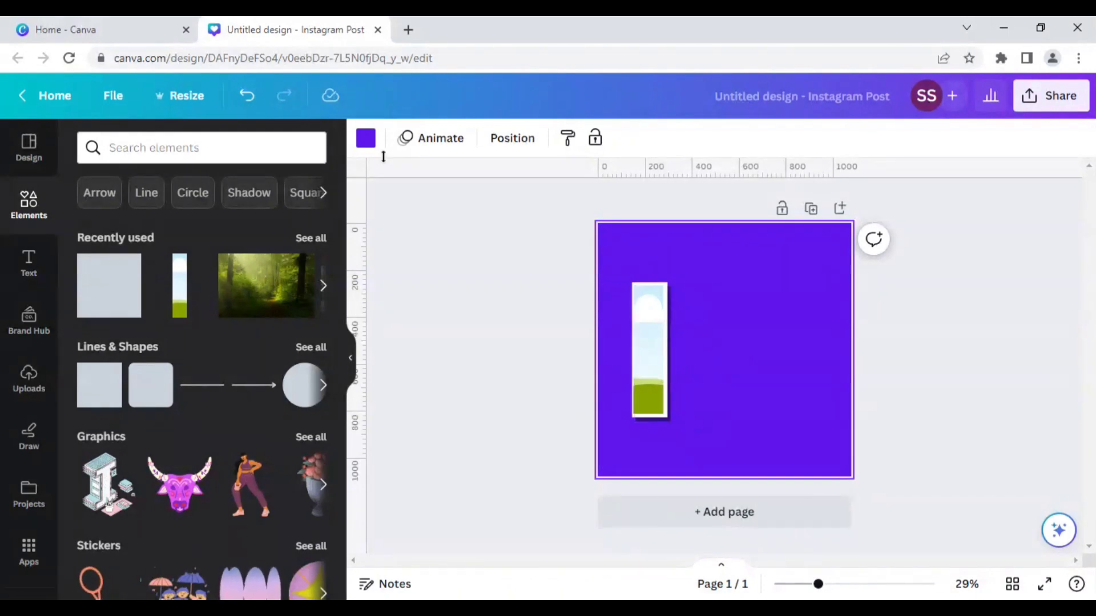
Step: Make the page background white, then tilt the strip with its backing a few degrees and reposition it
click(366, 138)
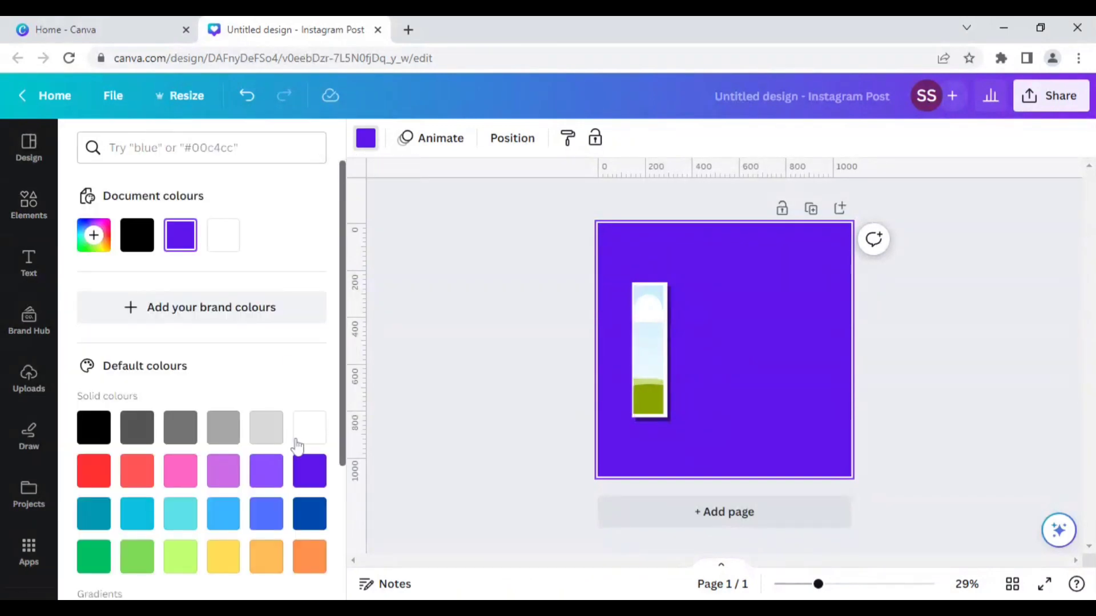
click(309, 426)
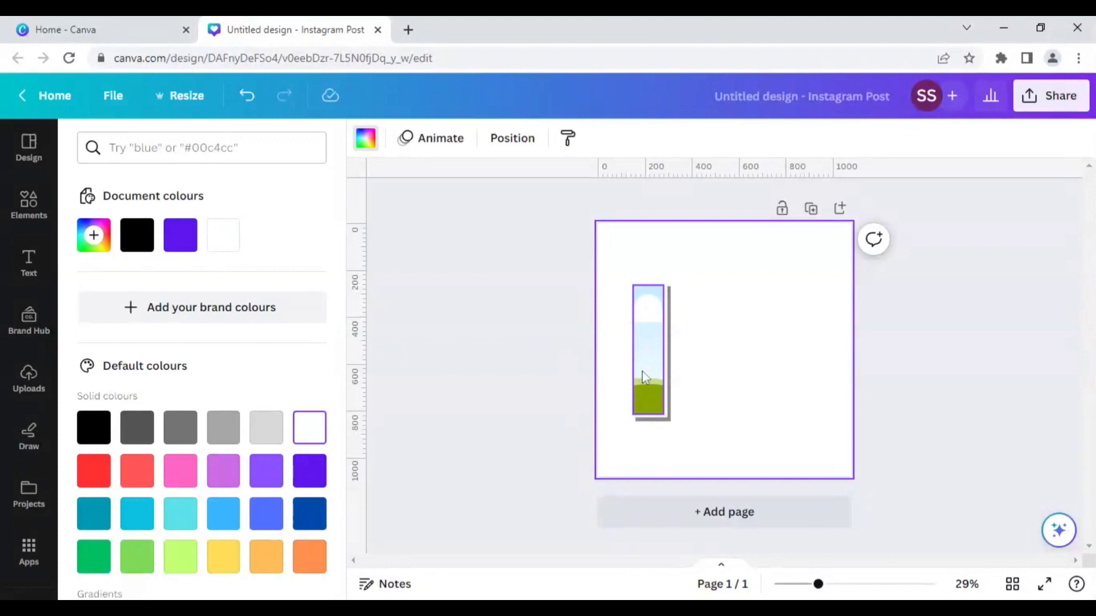
click(642, 372)
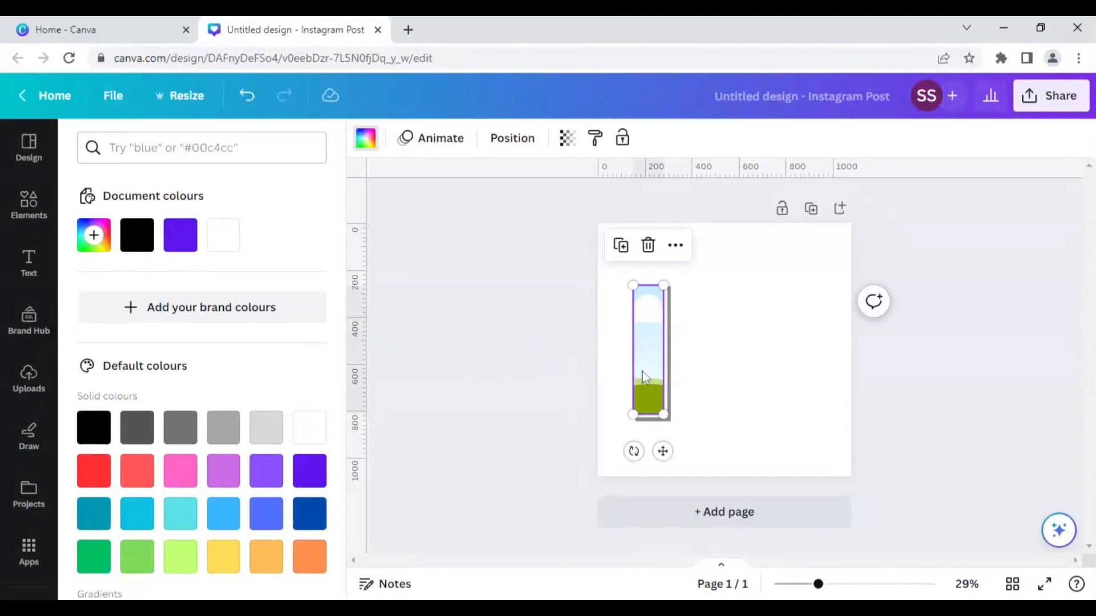
shift+click(669, 368)
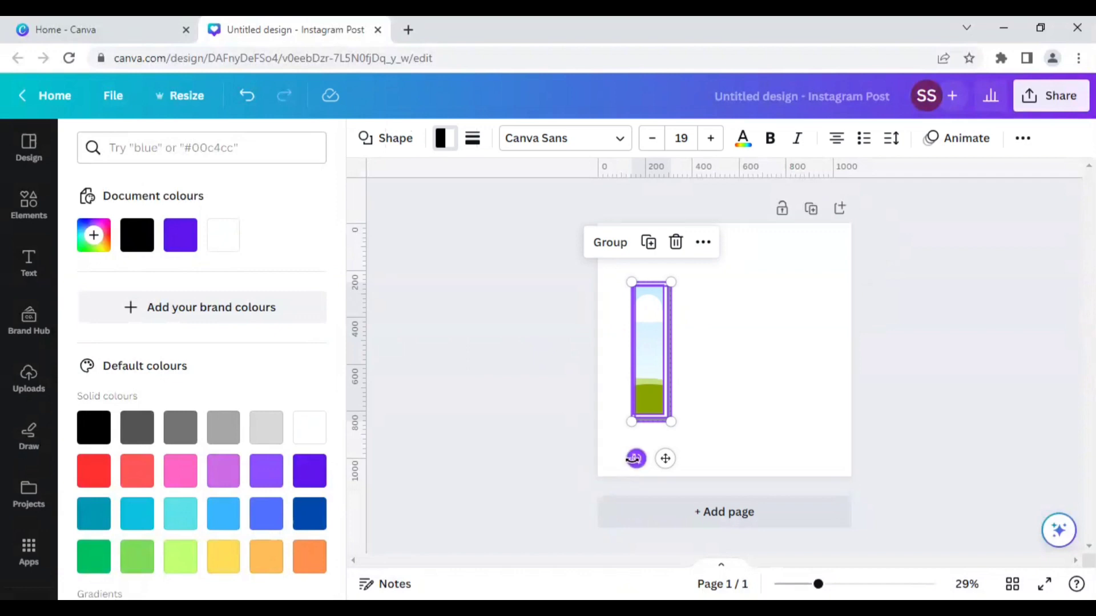
drag(635, 459, 640, 464)
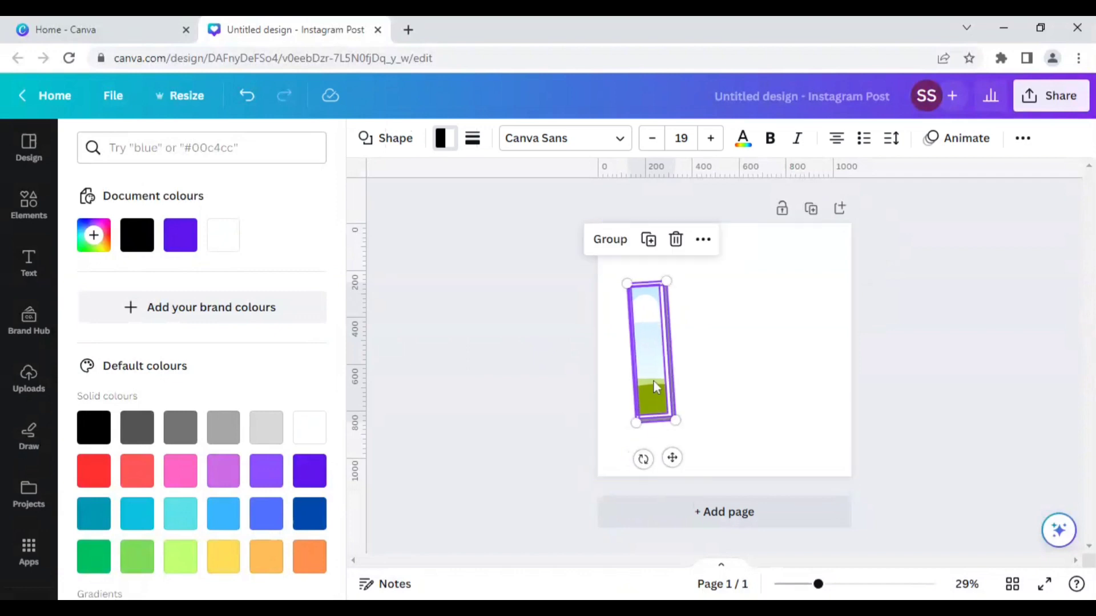
drag(651, 396, 644, 381)
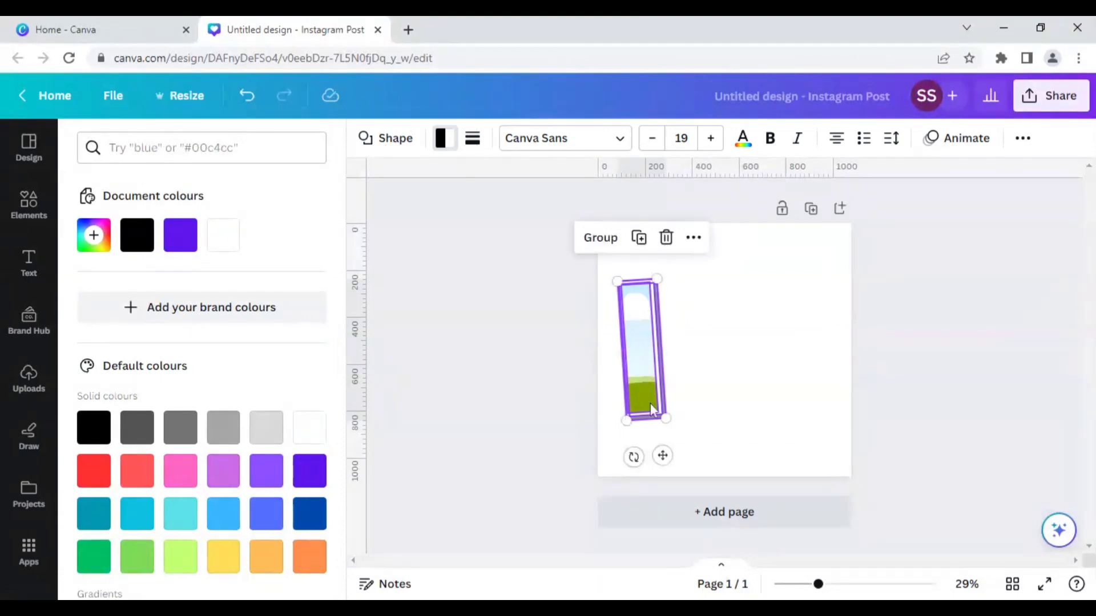
Step: Duplicate a second strip to the right, tilted about 8 degrees and sent behind the first
click(640, 240)
drag(661, 339, 680, 333)
drag(659, 461, 652, 460)
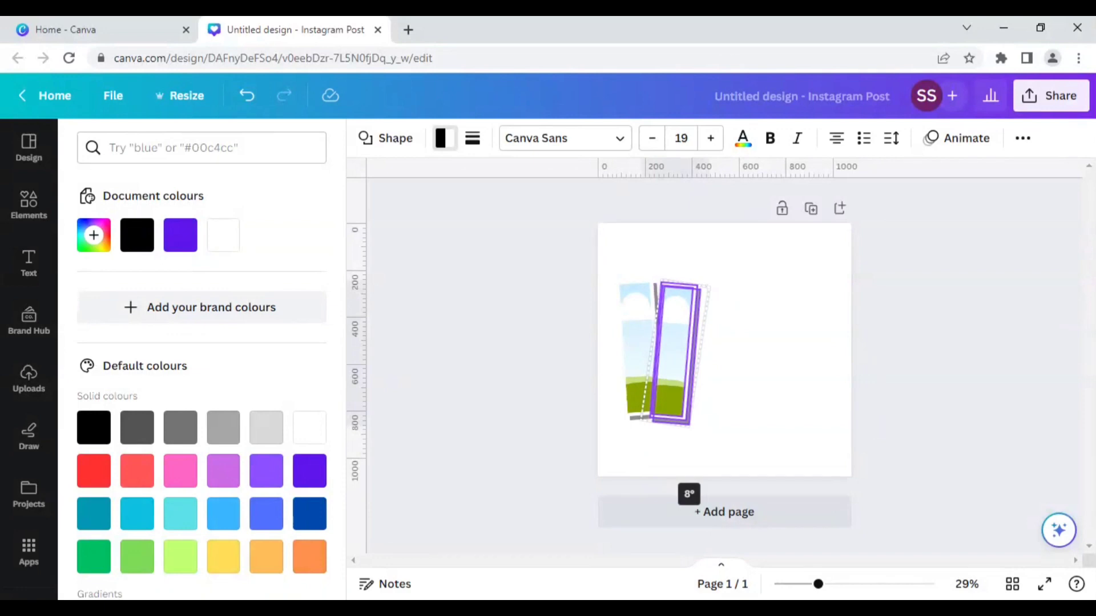
drag(652, 461, 652, 461)
right_click(677, 366)
mouse_move(730, 355)
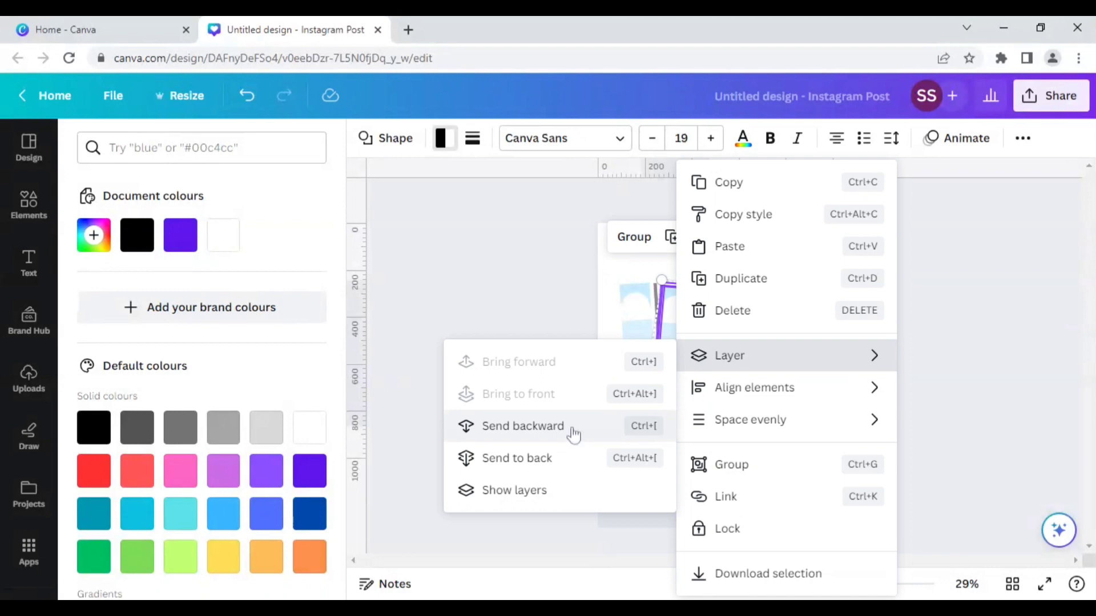
click(574, 428)
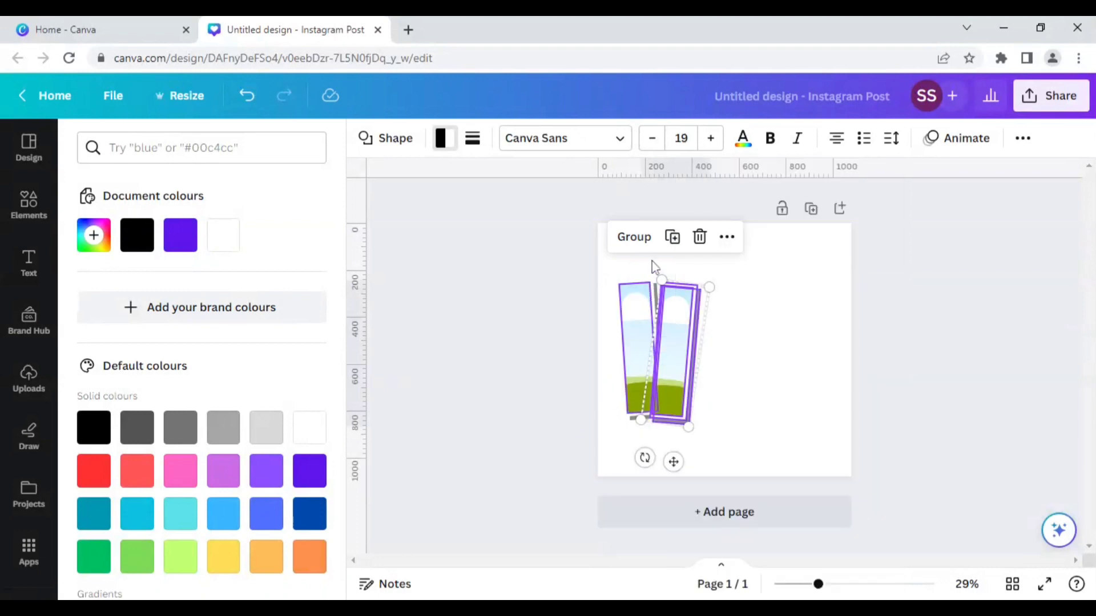
Step: Duplicate a third strip straightened upright and a fourth tilted about -8 degrees, lined up beside the others
click(672, 237)
mouse_move(674, 460)
mouse_down()
mouse_move(707, 471)
mouse_move(697, 468)
mouse_up()
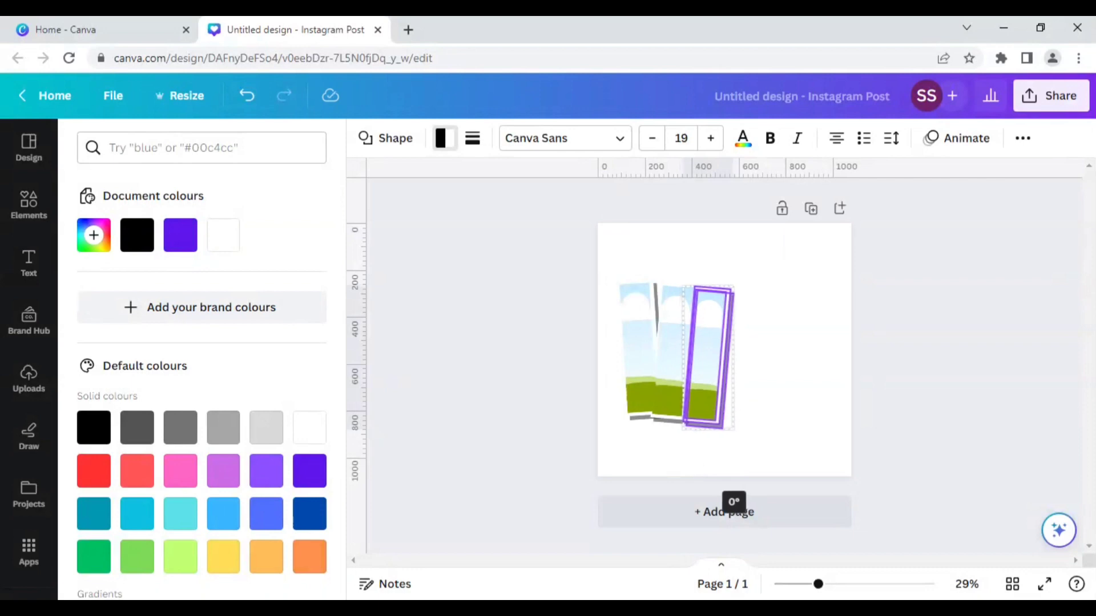
drag(698, 468, 697, 468)
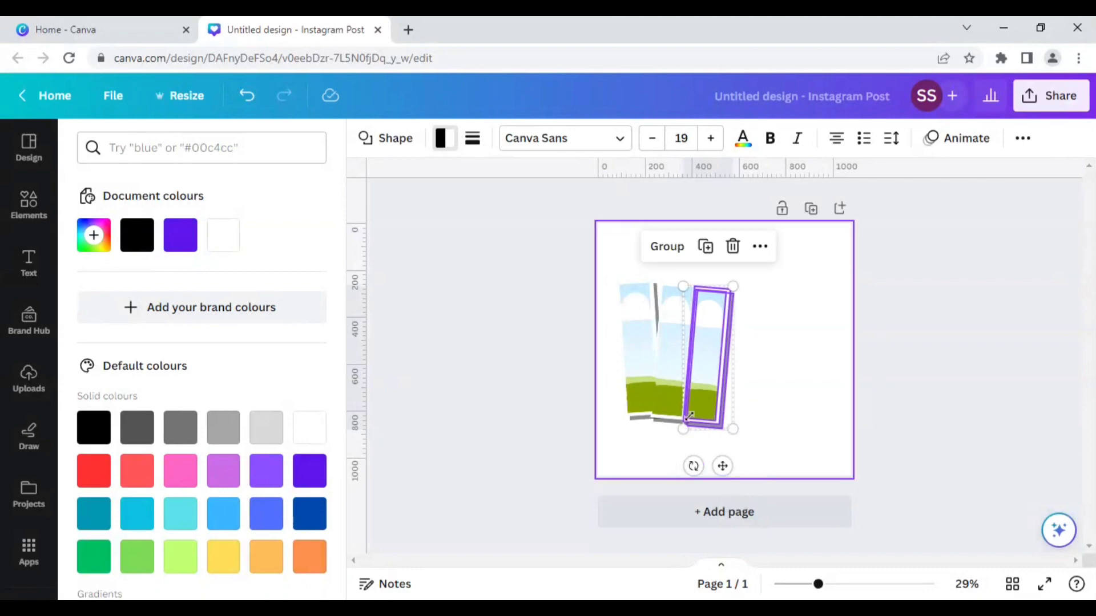
click(704, 247)
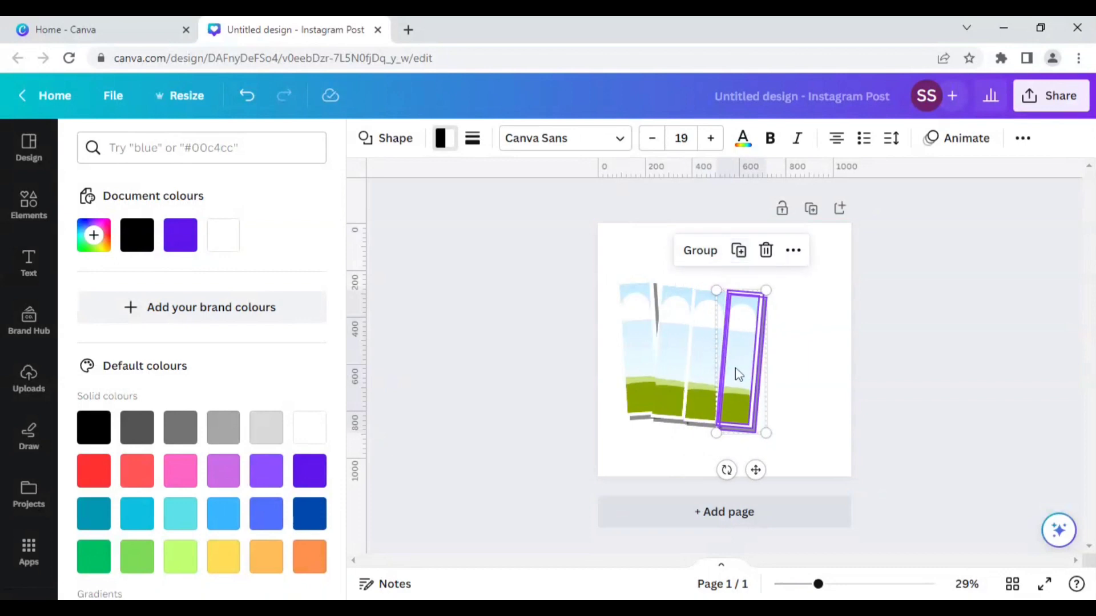
drag(727, 469, 740, 470)
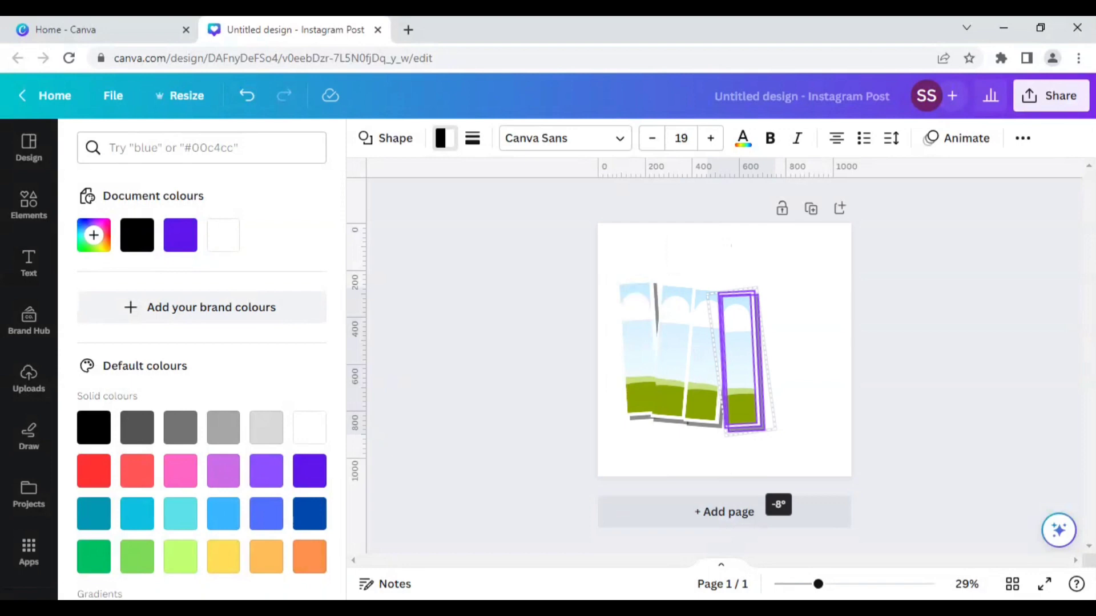
drag(740, 470, 740, 469)
drag(748, 415, 745, 405)
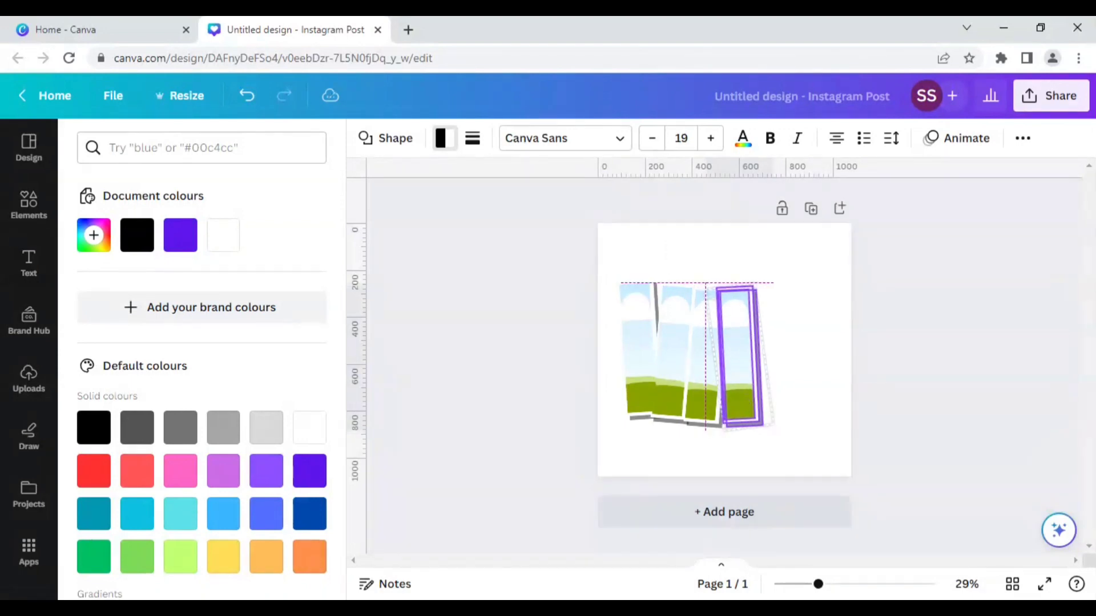
drag(745, 405, 746, 405)
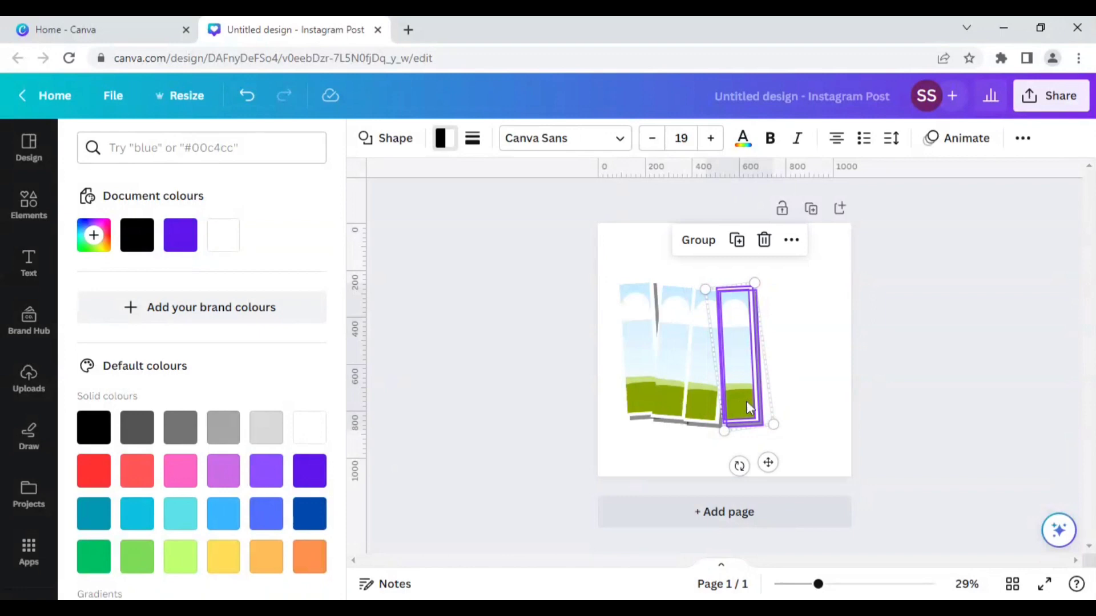
Step: Send the fourth strip behind its neighbour and duplicate a fifth tilted 8 degrees at the row's right end
right_click(745, 396)
mouse_move(796, 355)
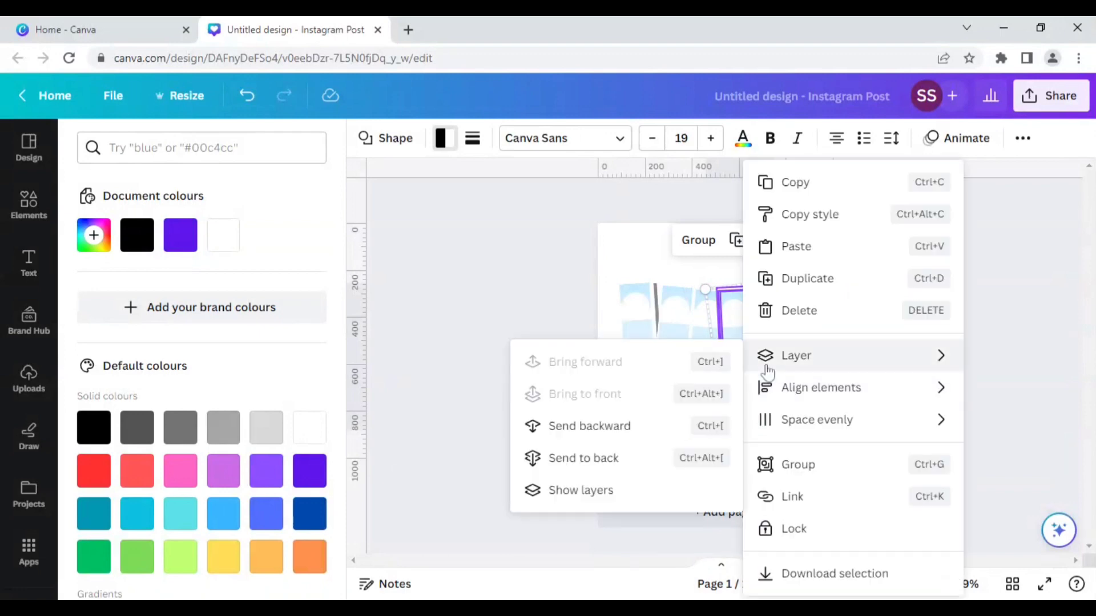
click(588, 425)
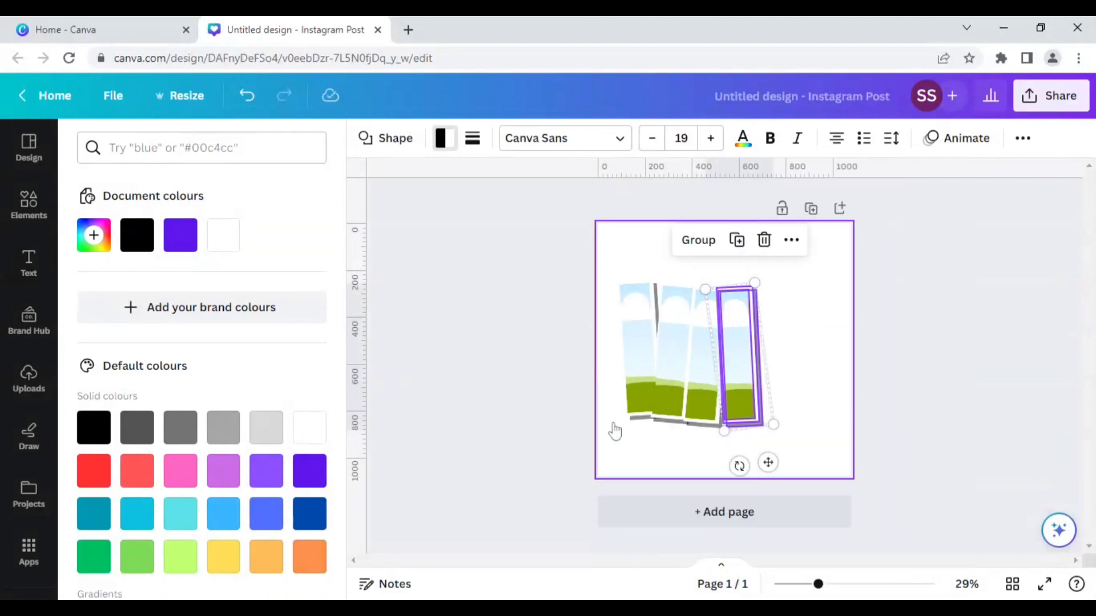
click(736, 240)
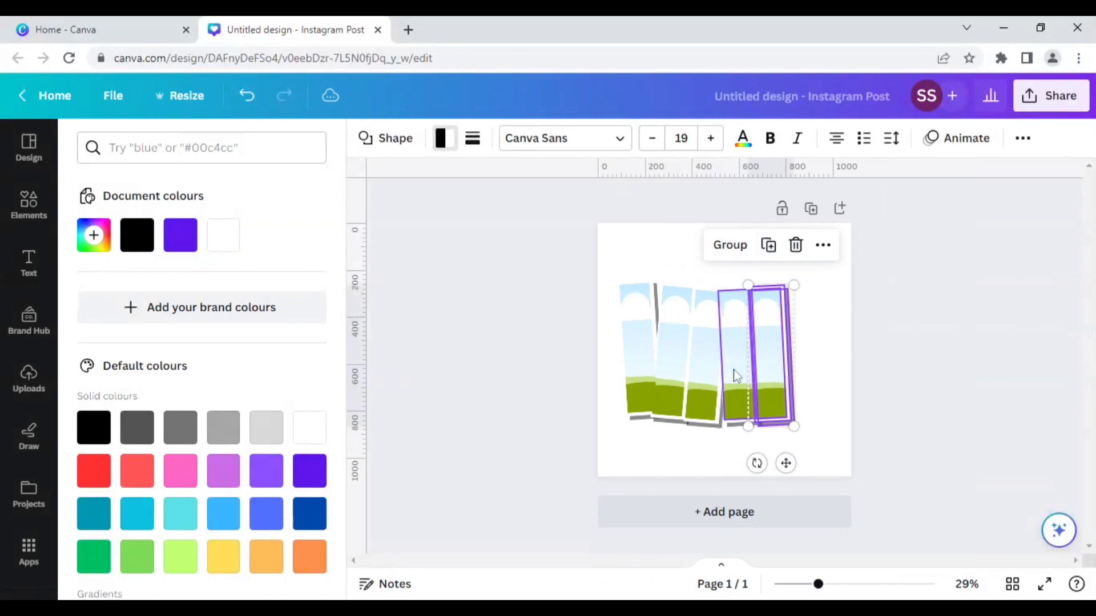
drag(756, 463, 744, 465)
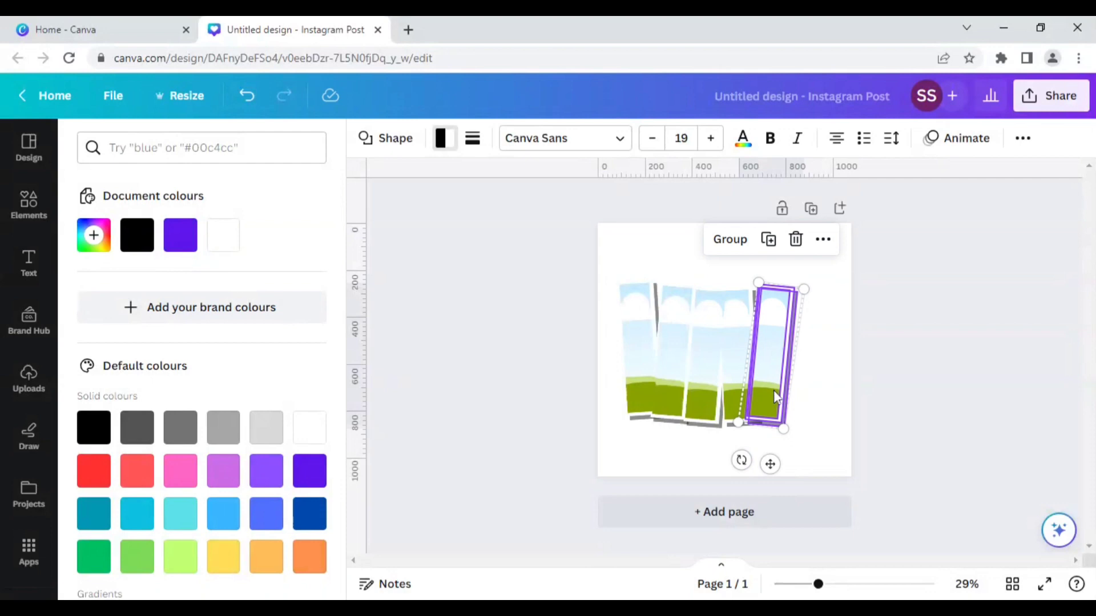
drag(774, 394, 775, 393)
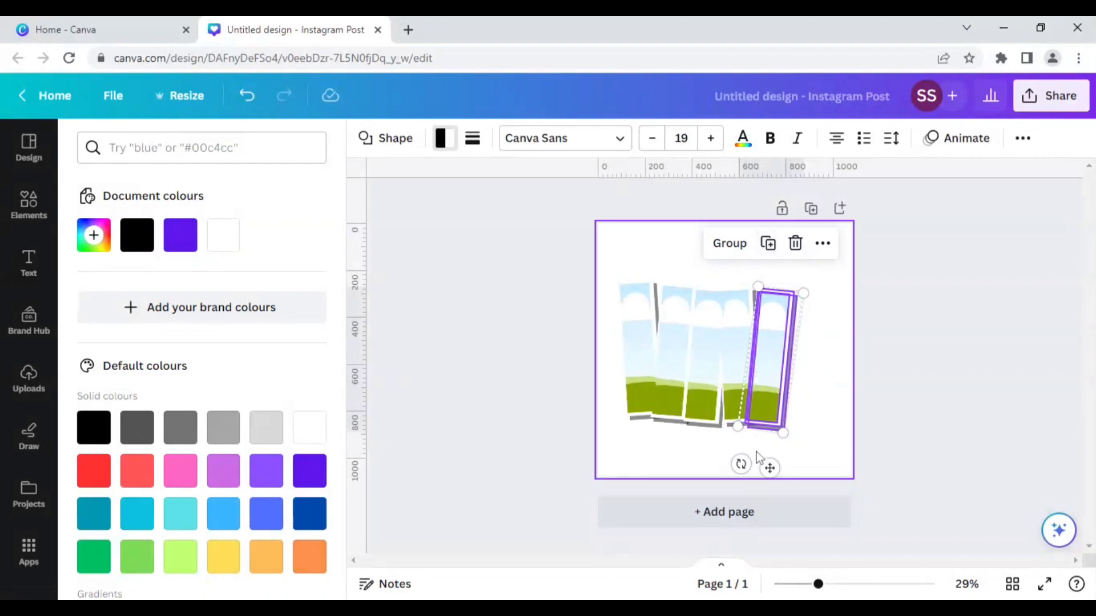
Step: Tuck the fifth strip behind its neighbour and duplicate a sixth tilted -8 degrees
right_click(763, 394)
mouse_move(815, 355)
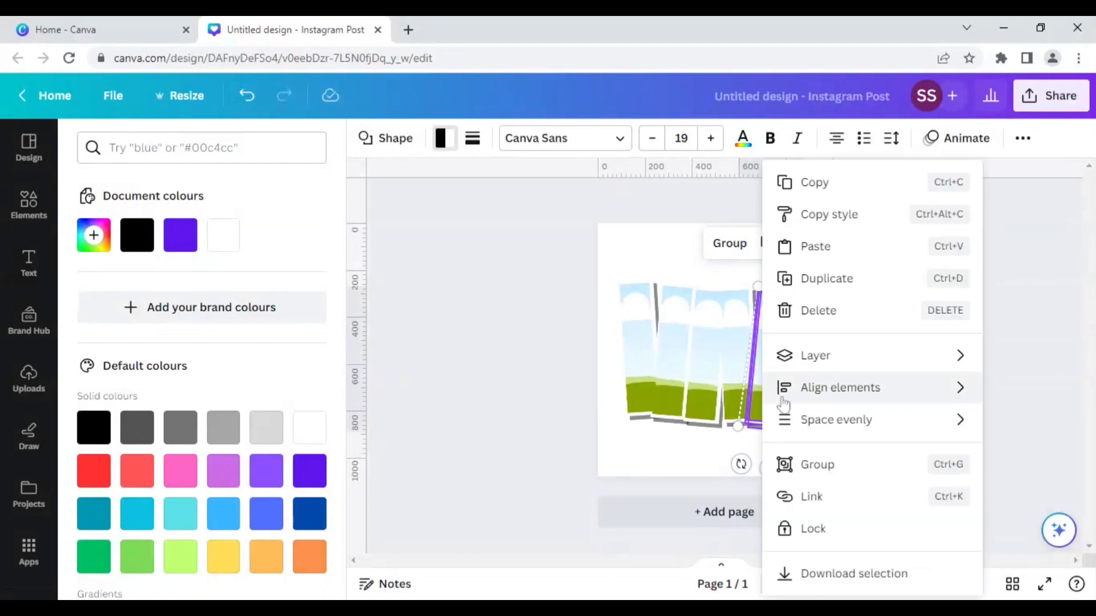
click(666, 428)
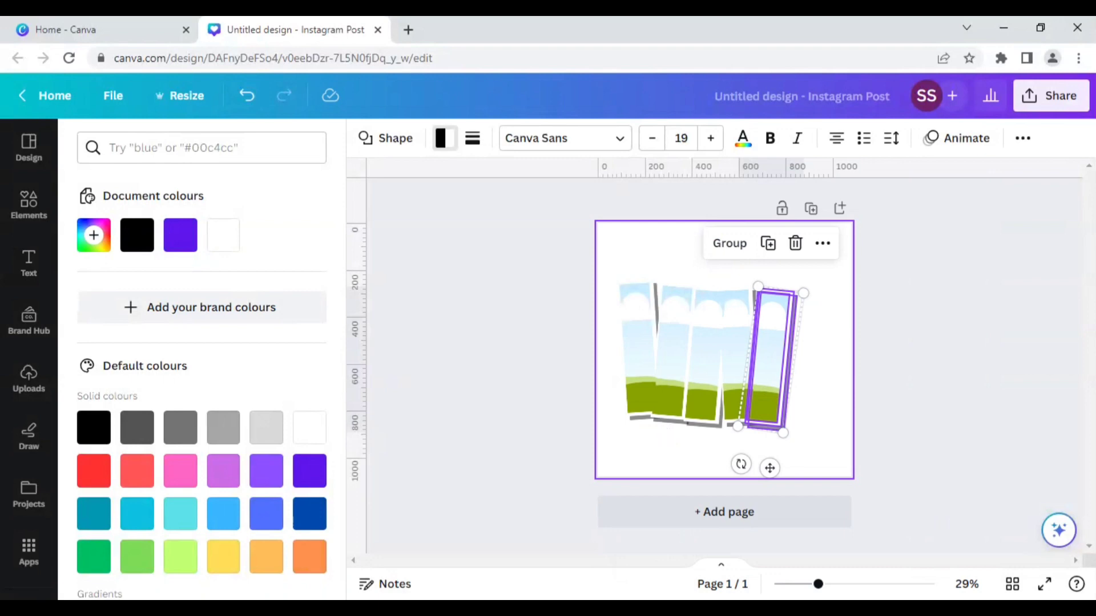
click(767, 243)
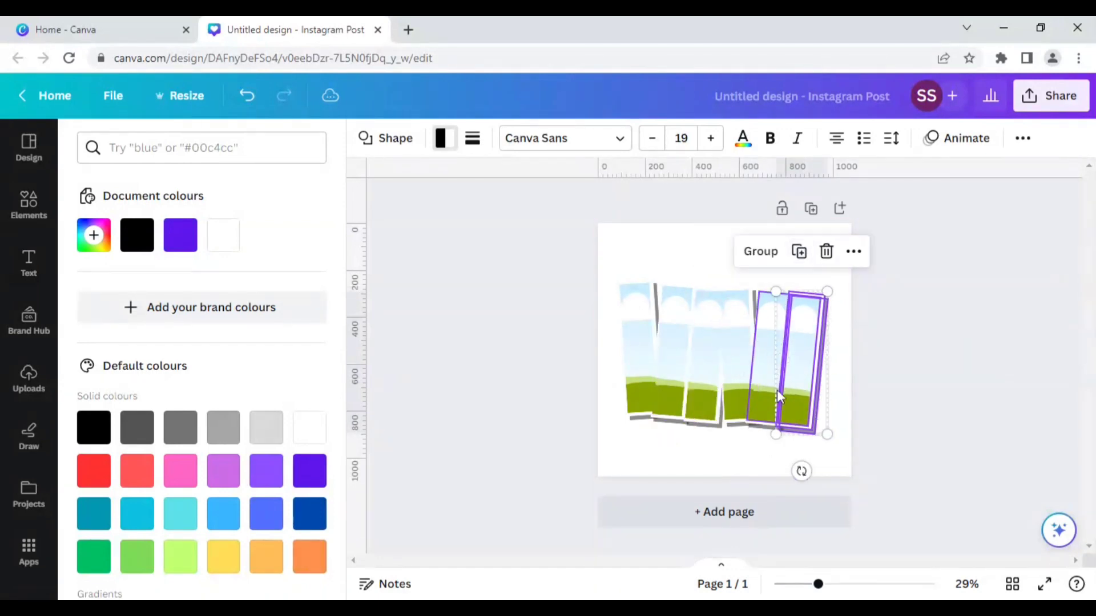
drag(799, 469, 815, 472)
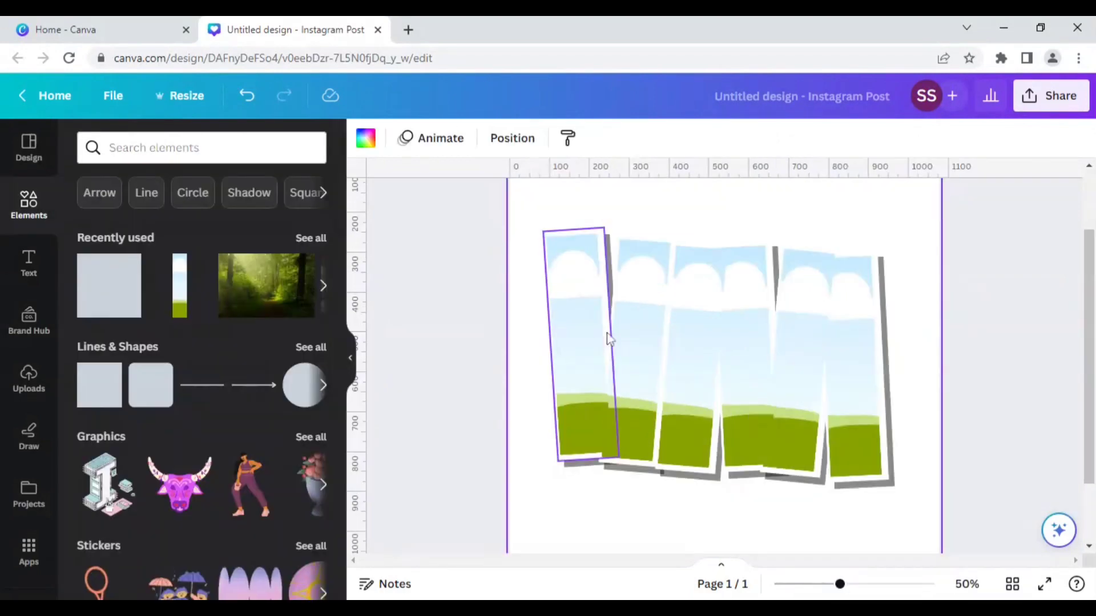
Step: Bring the leftmost strip to the front, then send it back one layer behind its neighbour
click(607, 333)
right_click(607, 333)
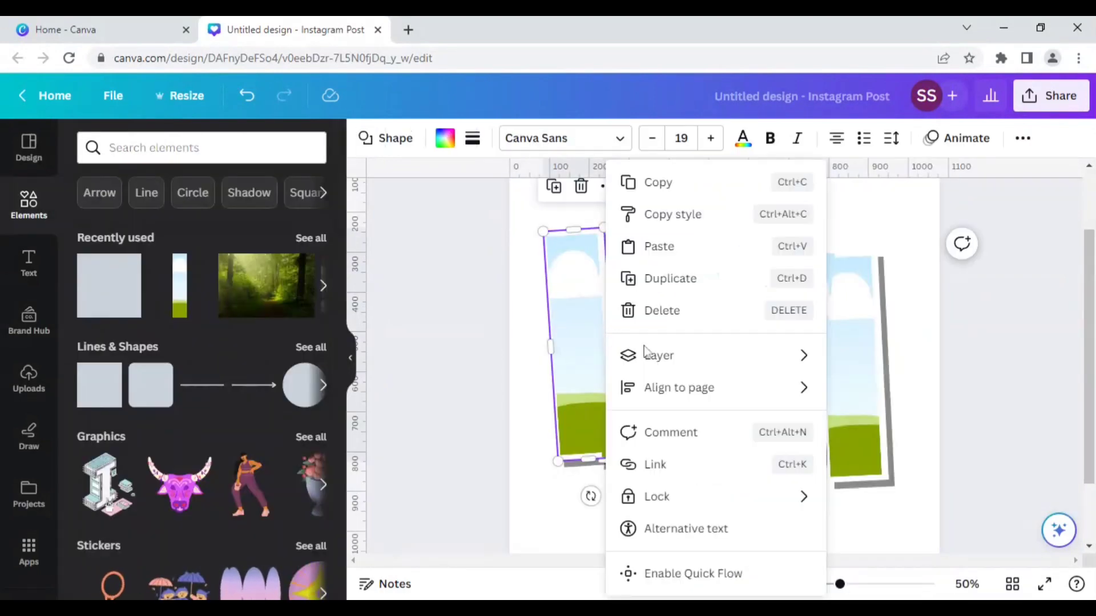
mouse_move(658, 356)
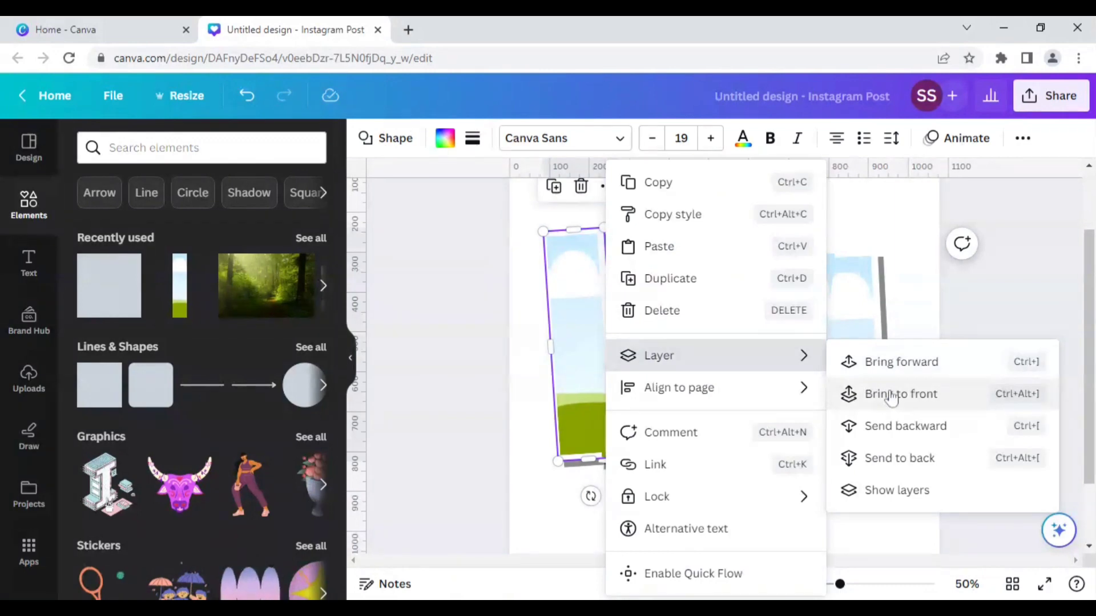
click(893, 396)
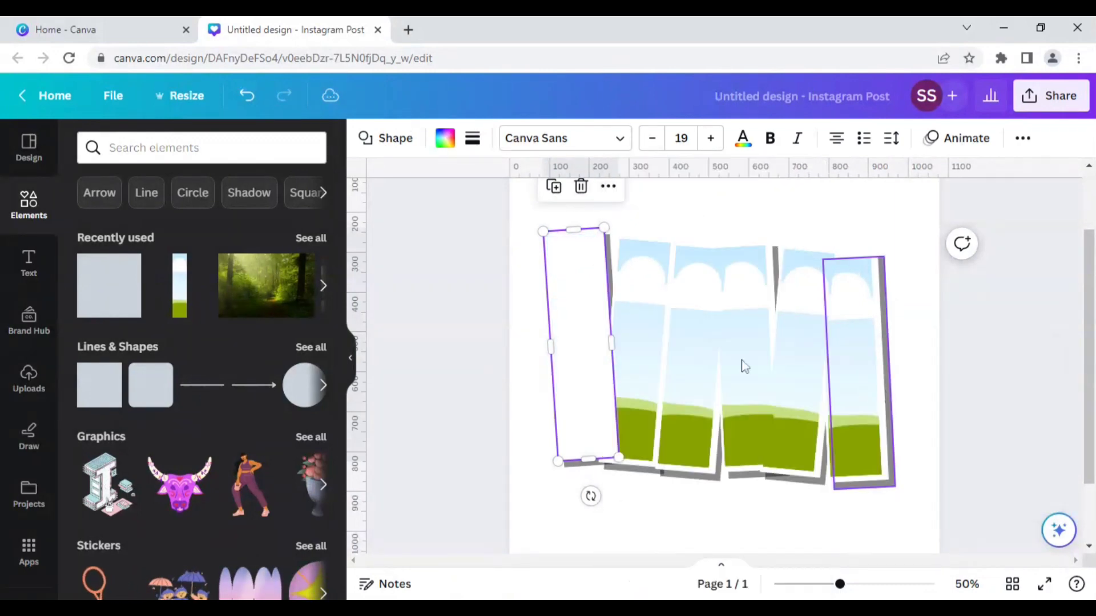
right_click(599, 334)
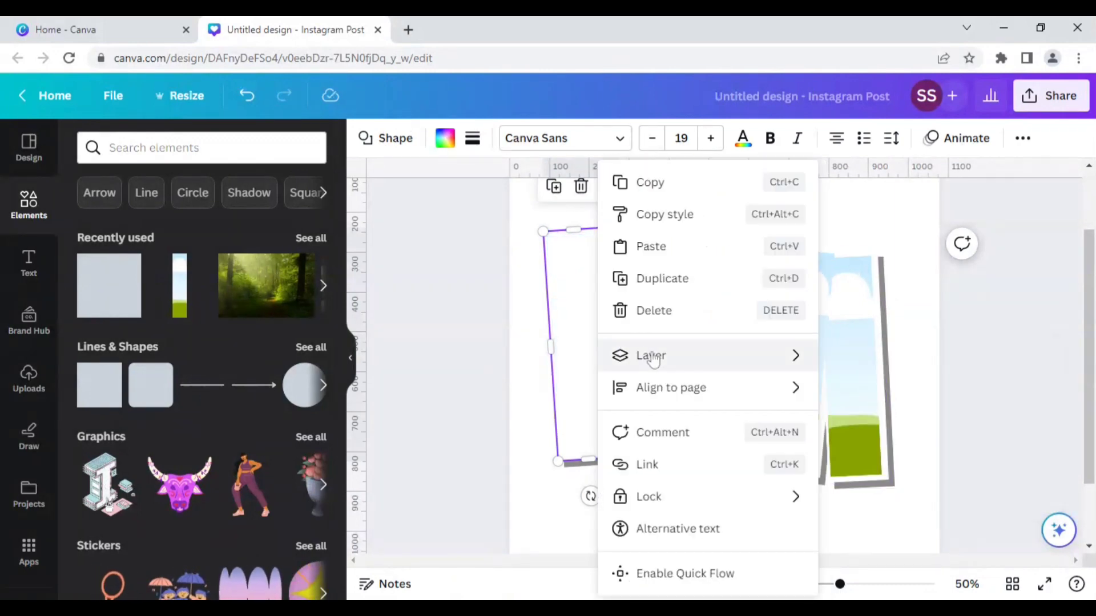
click(896, 431)
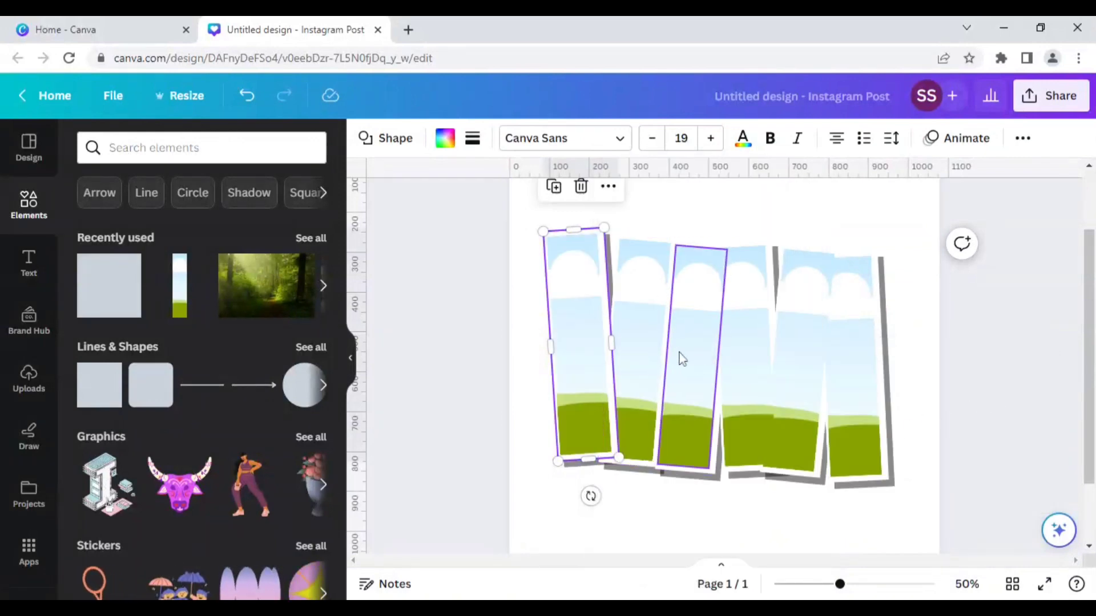
Step: Bring the third strip to the front and send it back one layer
click(718, 435)
right_click(718, 434)
mouse_move(768, 355)
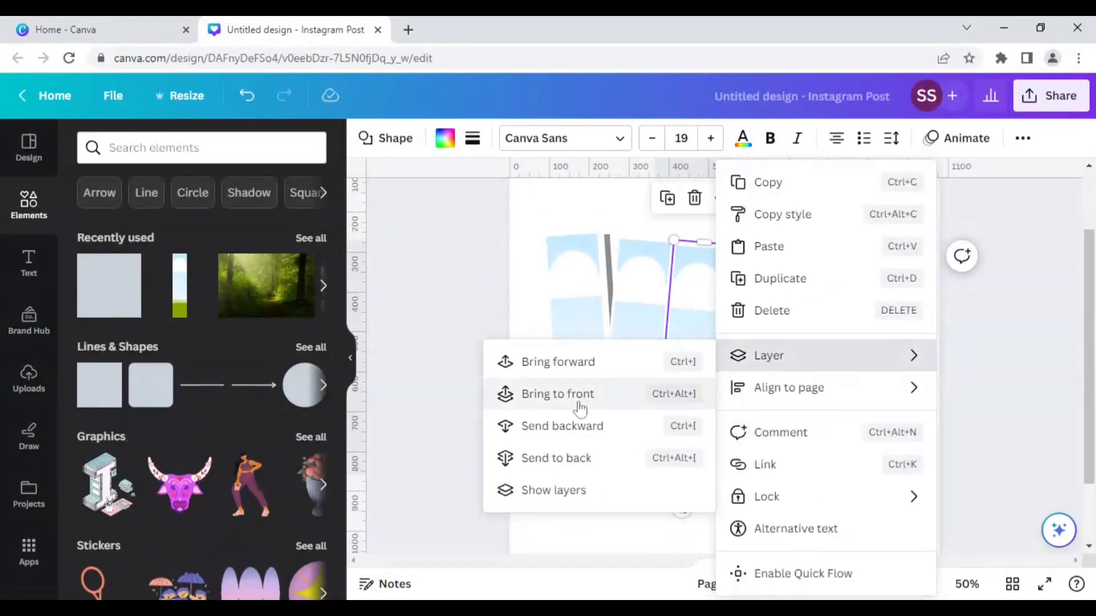
click(579, 401)
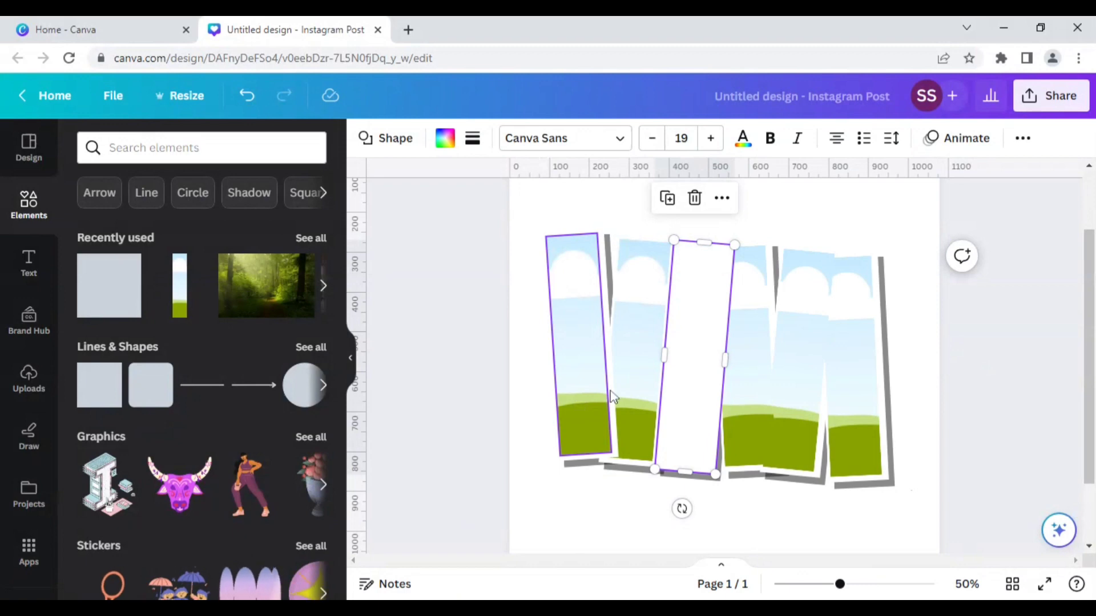
click(694, 370)
right_click(693, 370)
mouse_move(746, 355)
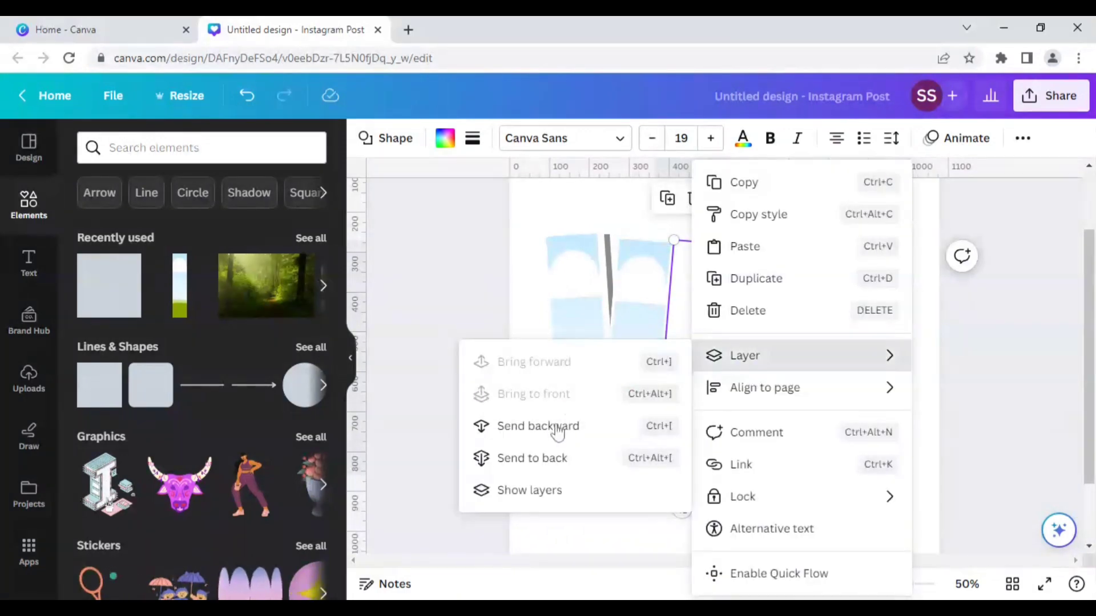
click(556, 424)
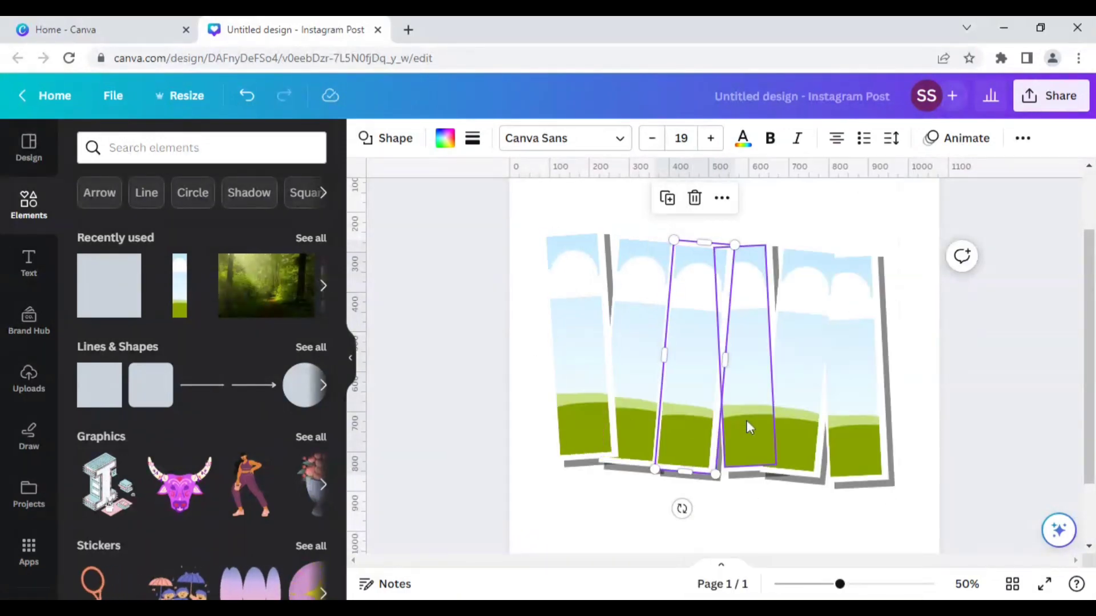
Step: Bring the fourth strip to the front and send it back several layers to tuck behind its neighbour
click(741, 472)
click(738, 477)
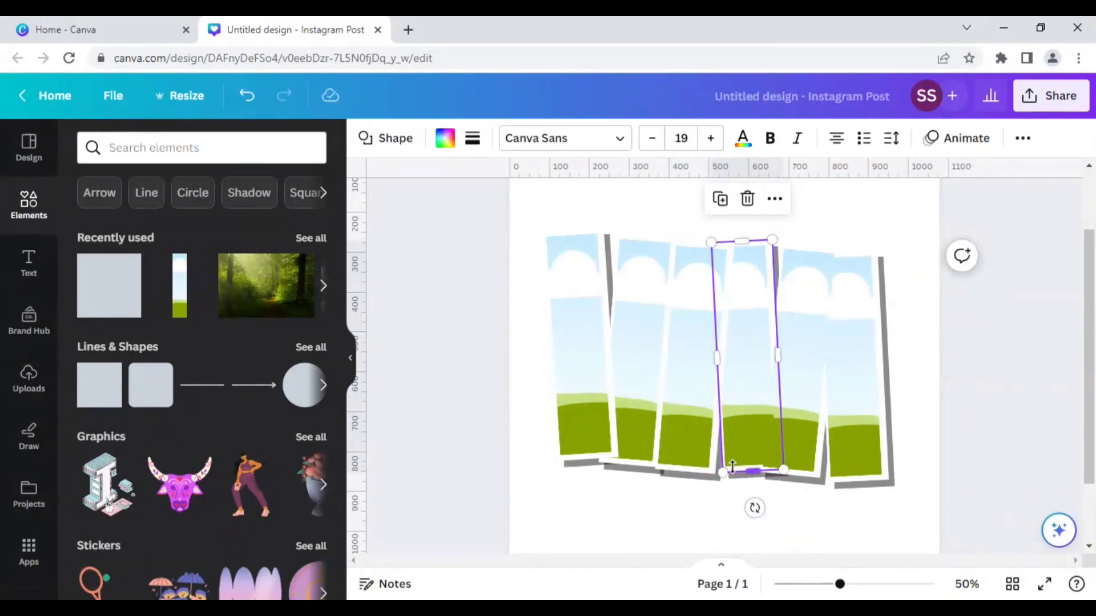
right_click(732, 469)
mouse_move(785, 356)
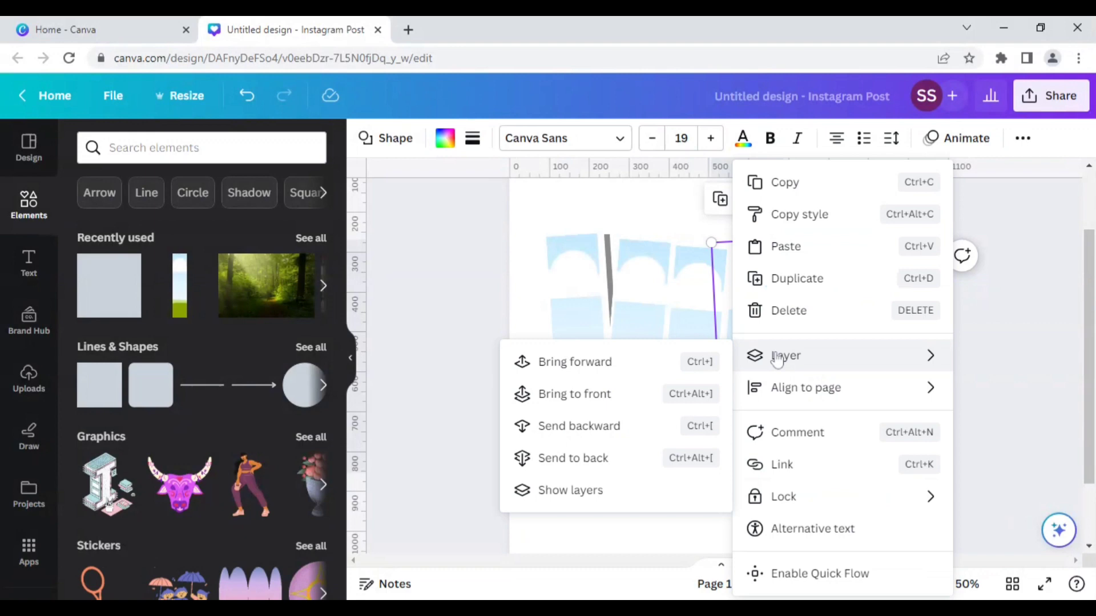
click(613, 394)
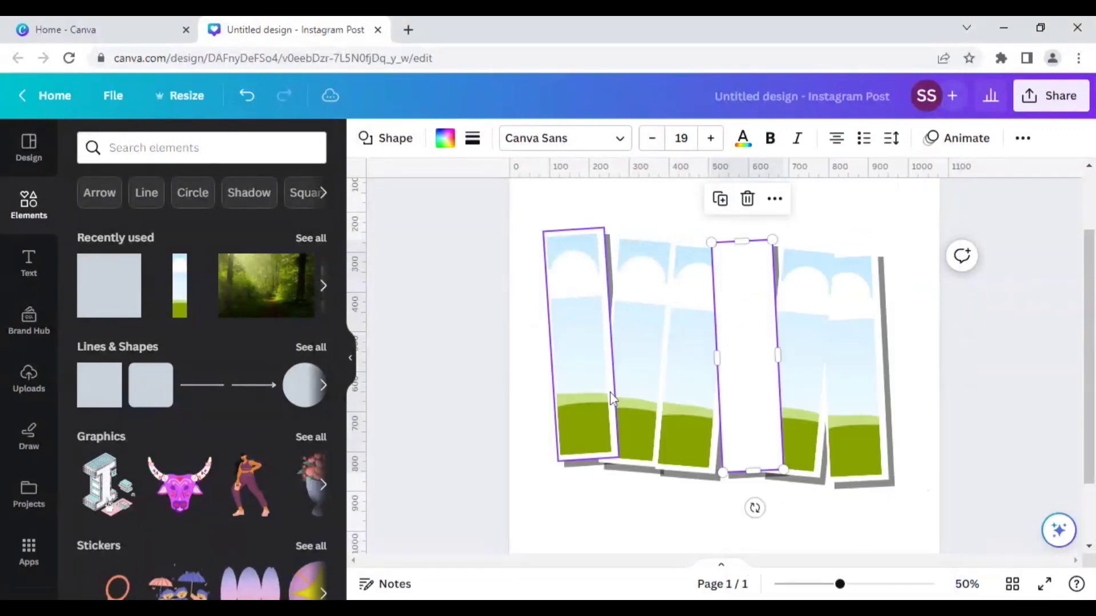
right_click(743, 439)
mouse_move(792, 355)
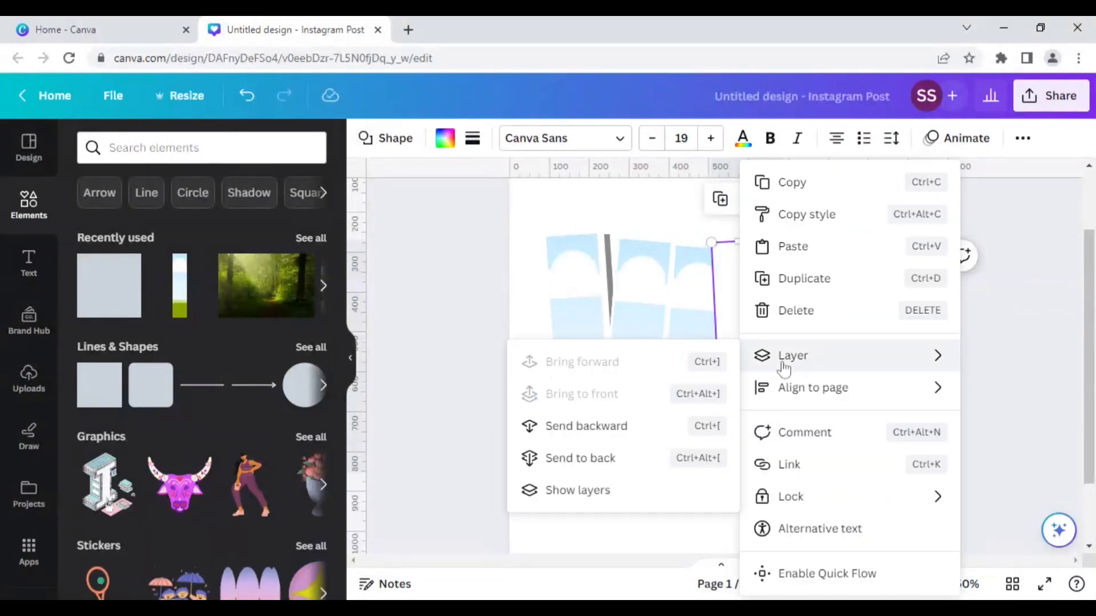
click(588, 425)
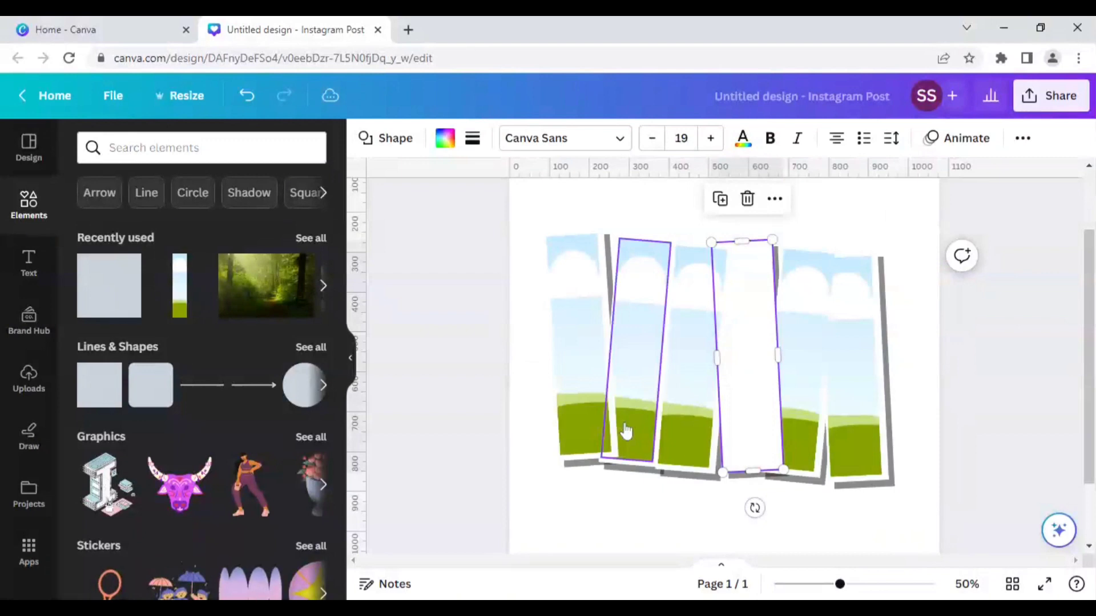
right_click(742, 415)
mouse_move(790, 355)
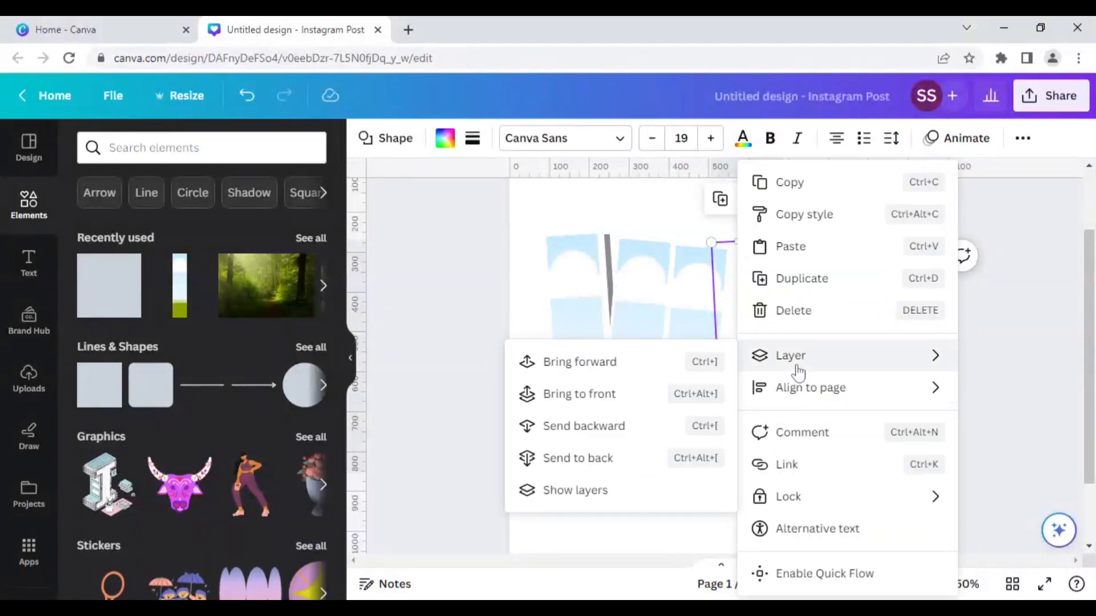
click(612, 426)
right_click(761, 419)
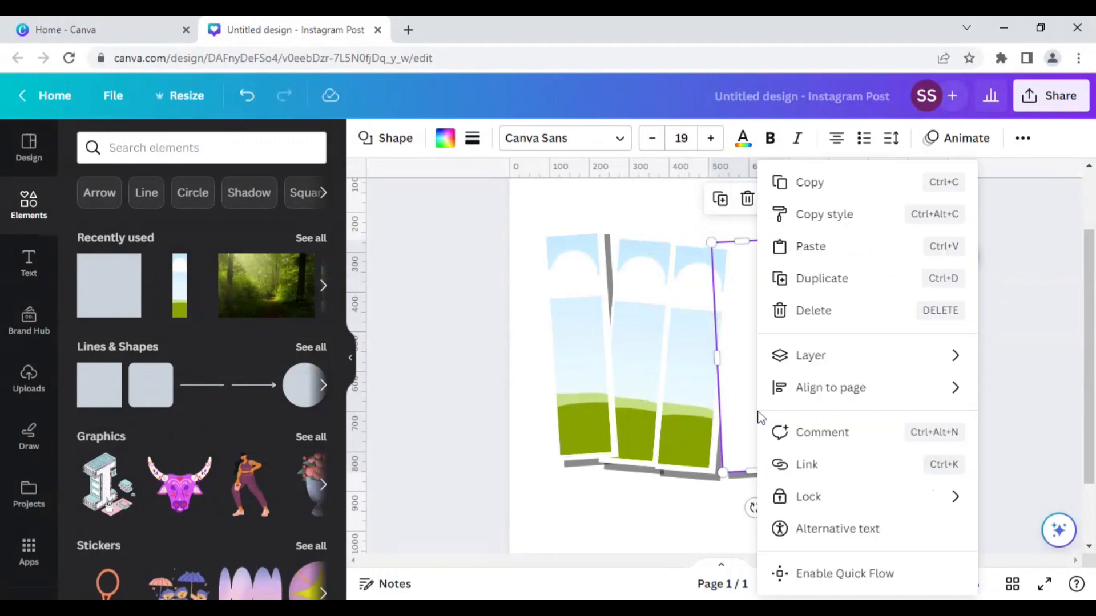
click(818, 359)
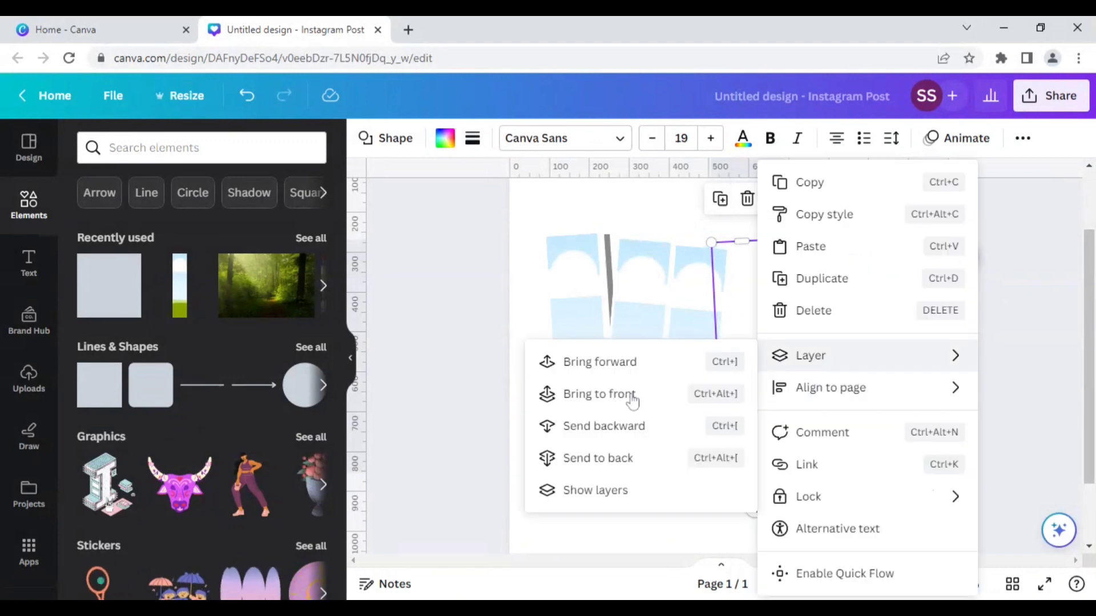
click(612, 425)
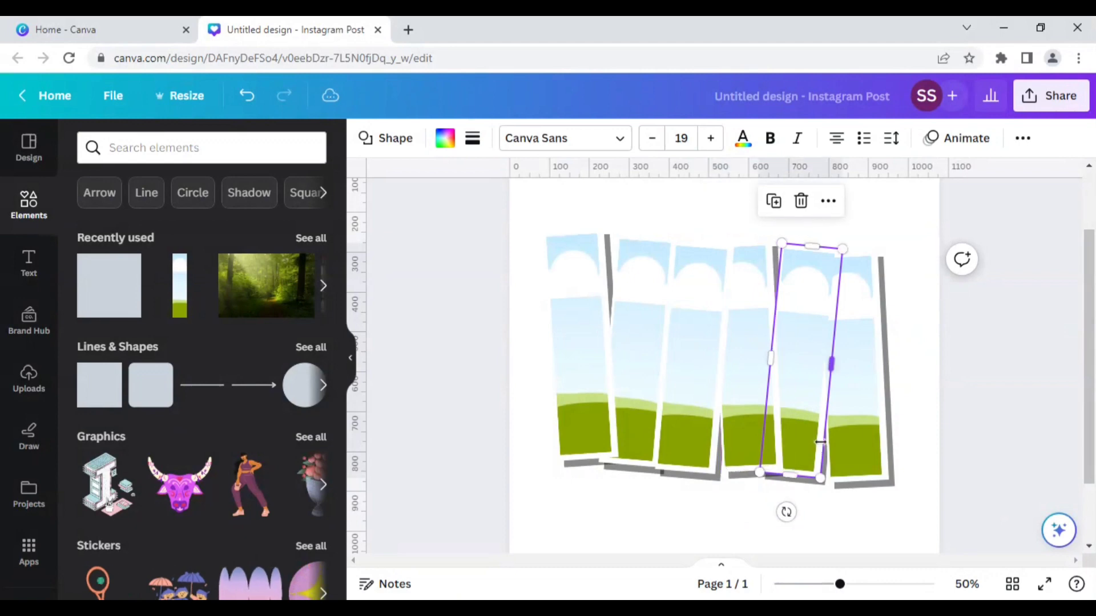
Step: Bring the fifth strip to the front, send it and its shadow back, then clear the selection
right_click(821, 443)
mouse_move(873, 355)
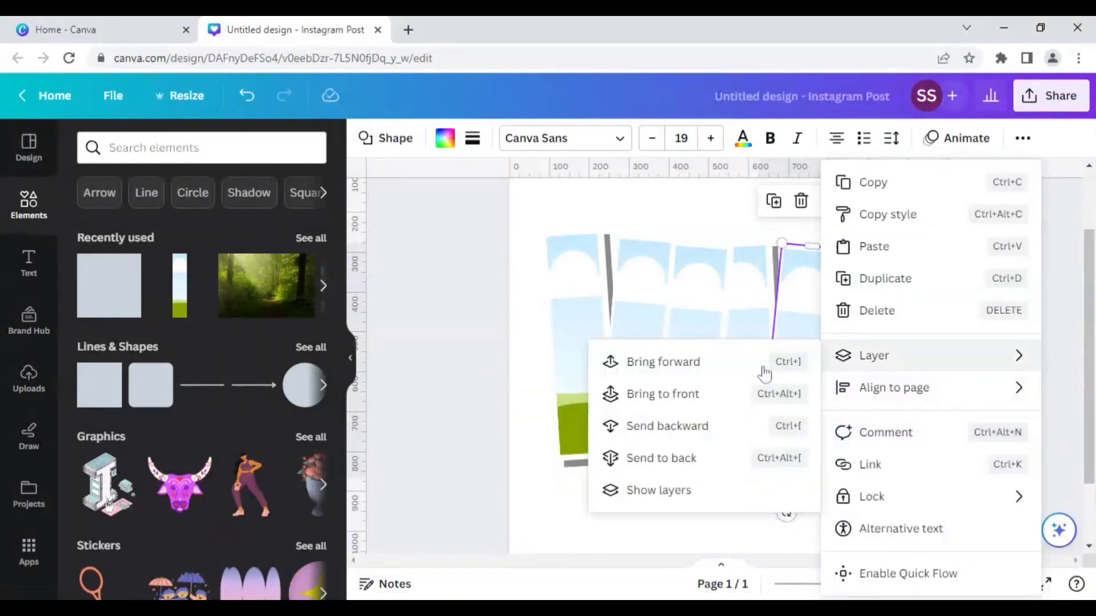
click(665, 396)
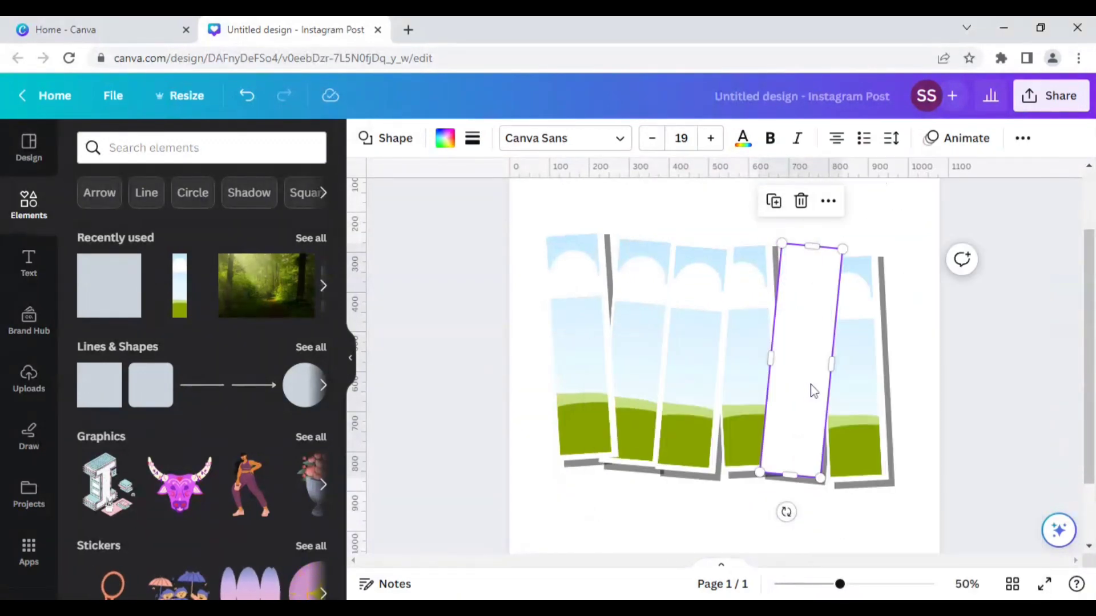
right_click(812, 390)
mouse_move(864, 355)
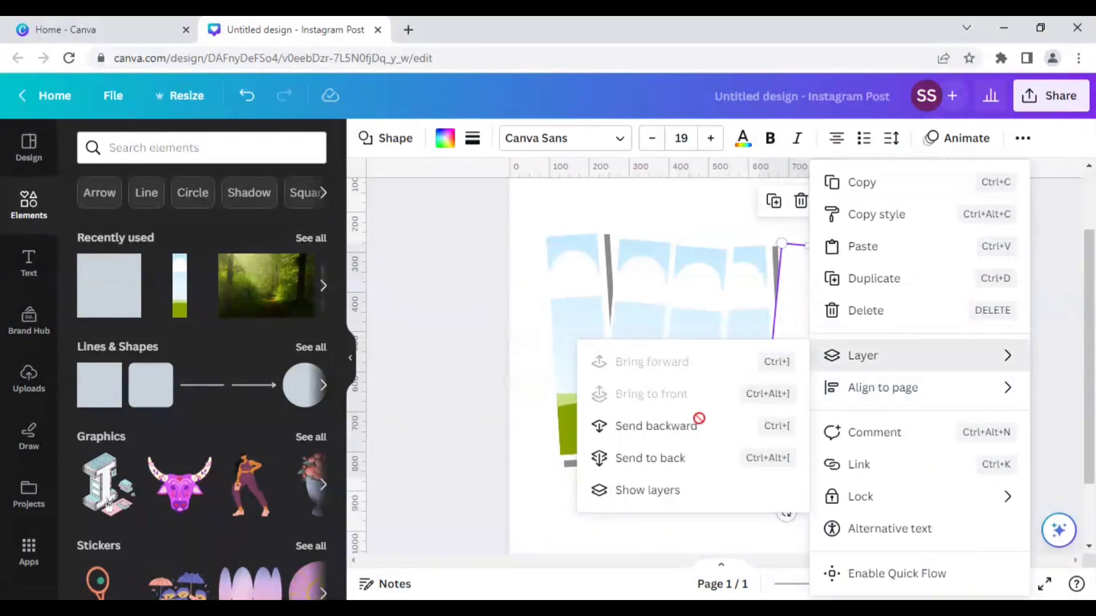
click(656, 426)
right_click(814, 407)
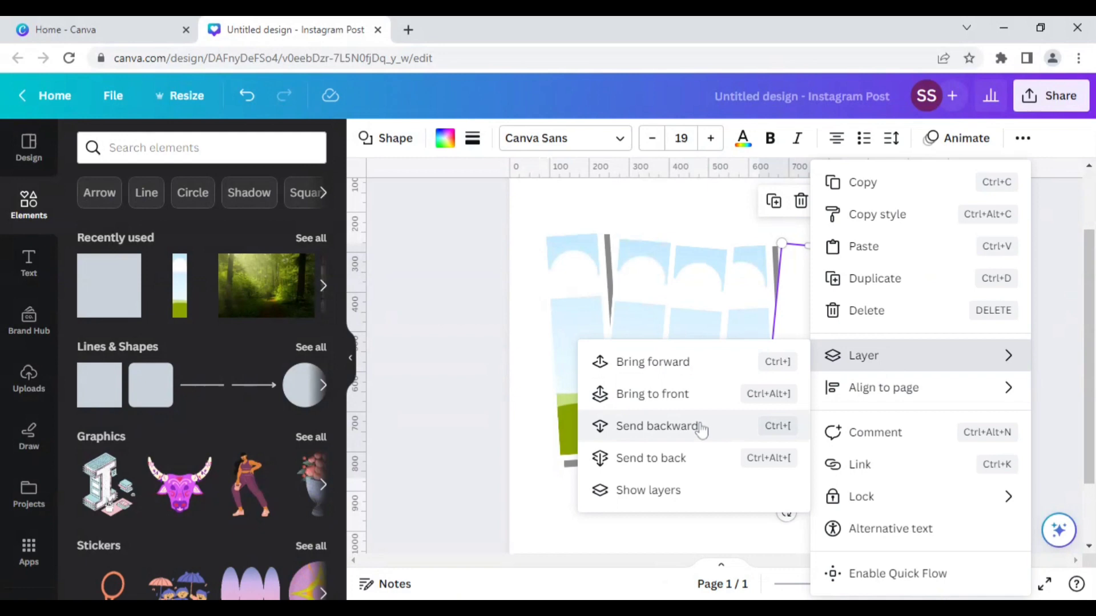
click(701, 428)
right_click(789, 402)
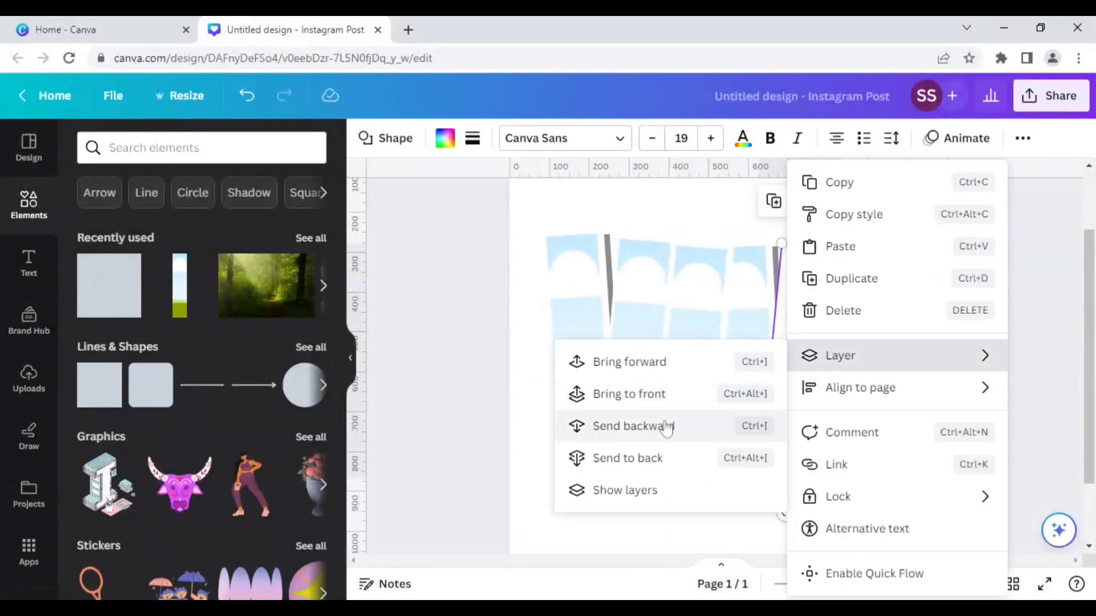
click(667, 426)
click(462, 360)
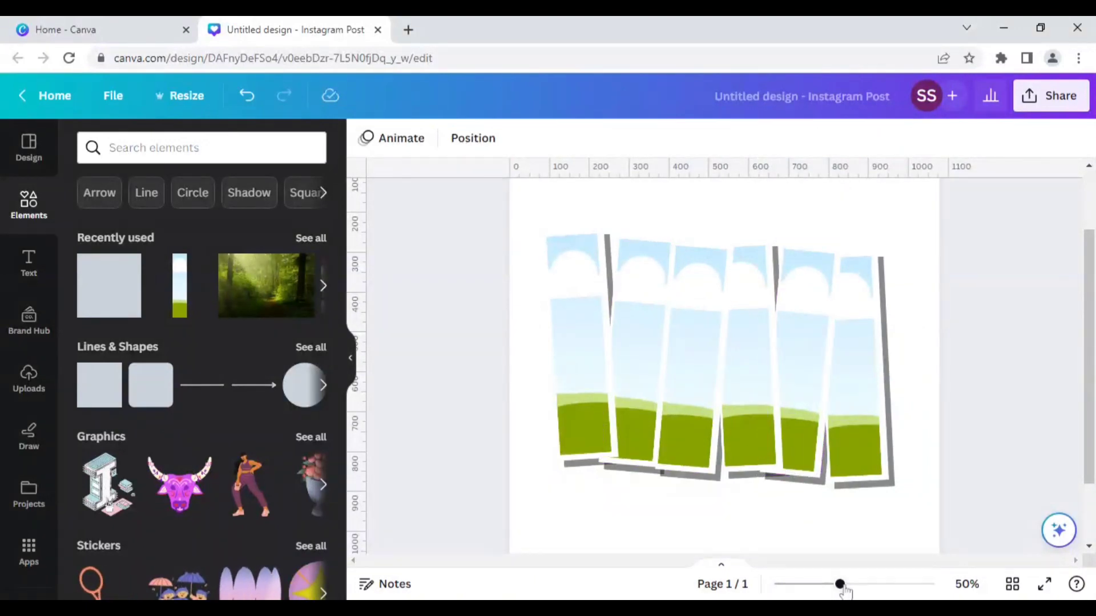
Step: Zoom out to about 37% and drag a horizontal guide from the top ruler to near the page bottom
drag(840, 584, 827, 585)
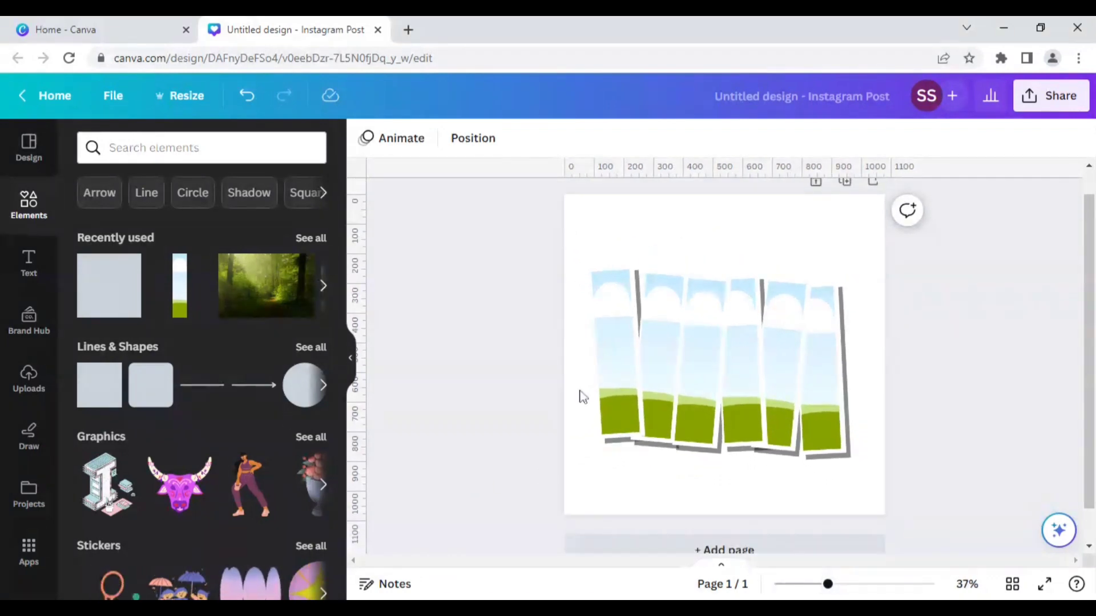
drag(664, 170, 682, 490)
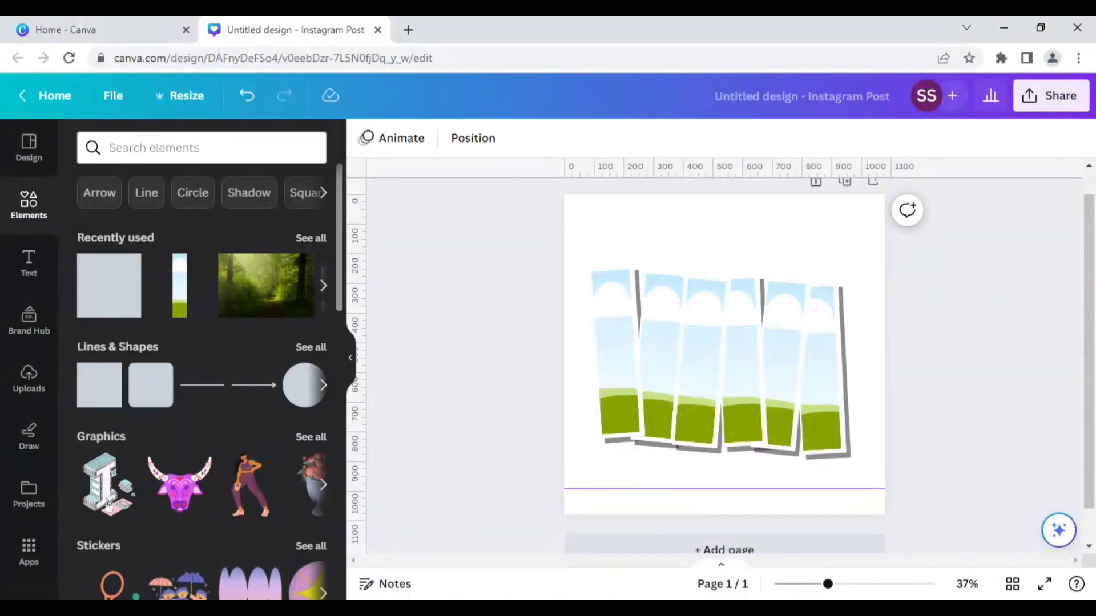
scroll(34, 463, down, 3)
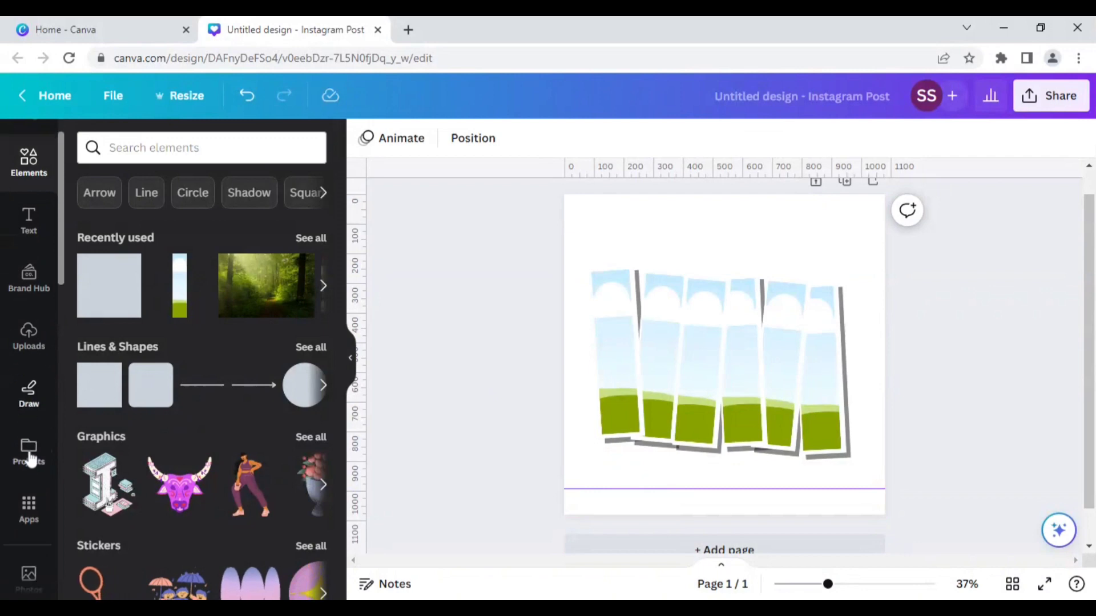
Step: Search Photos for 'nature' and drop the sunlit forest photo into the leftmost strip
click(28, 462)
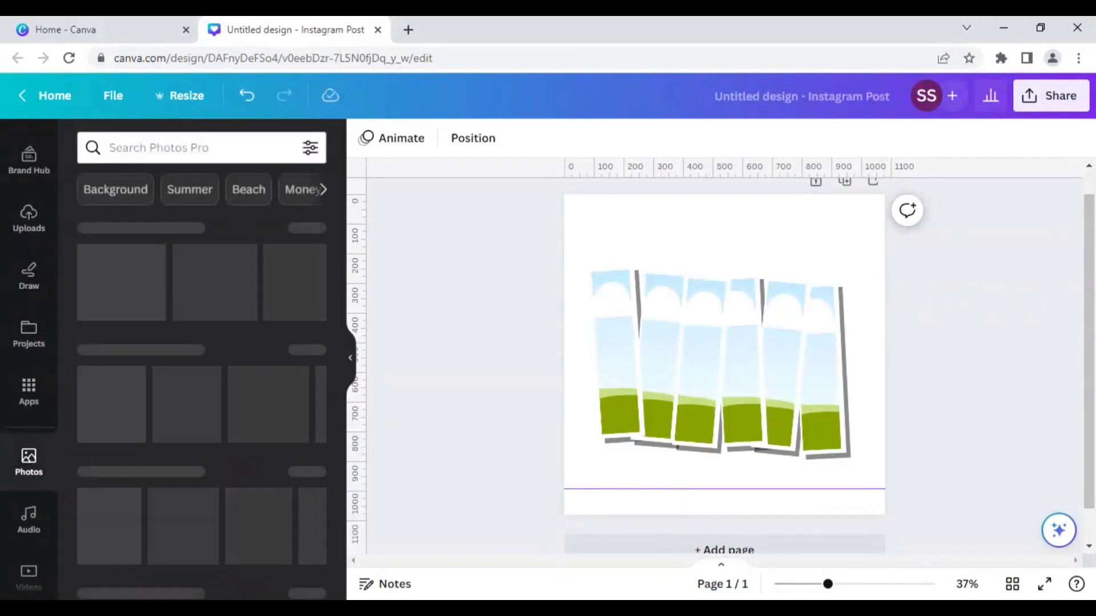
click(201, 147)
text(nat)
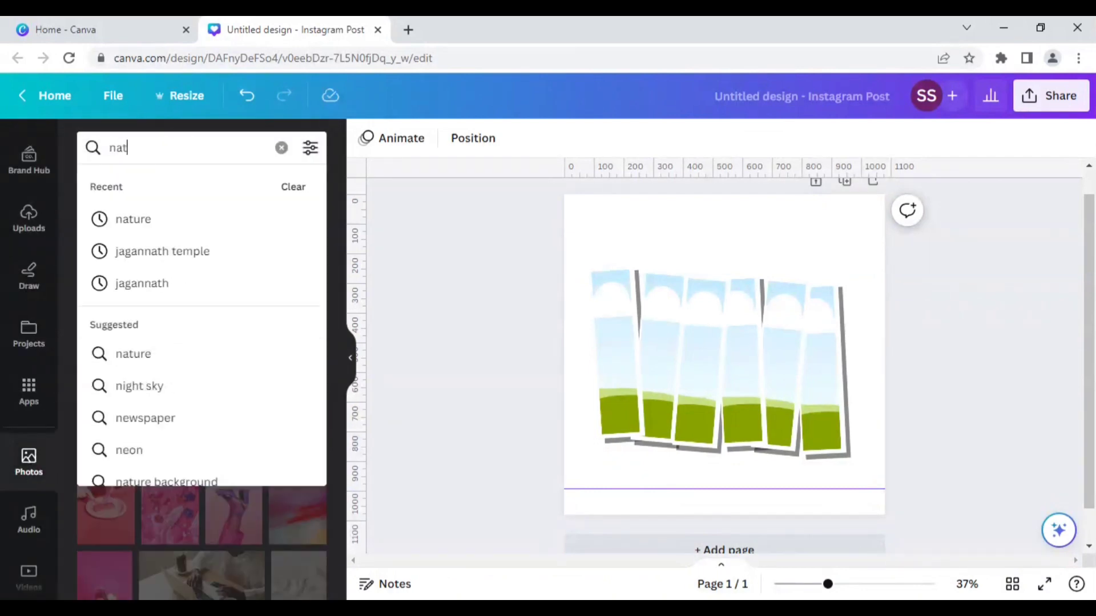
text(ure)
key(Return)
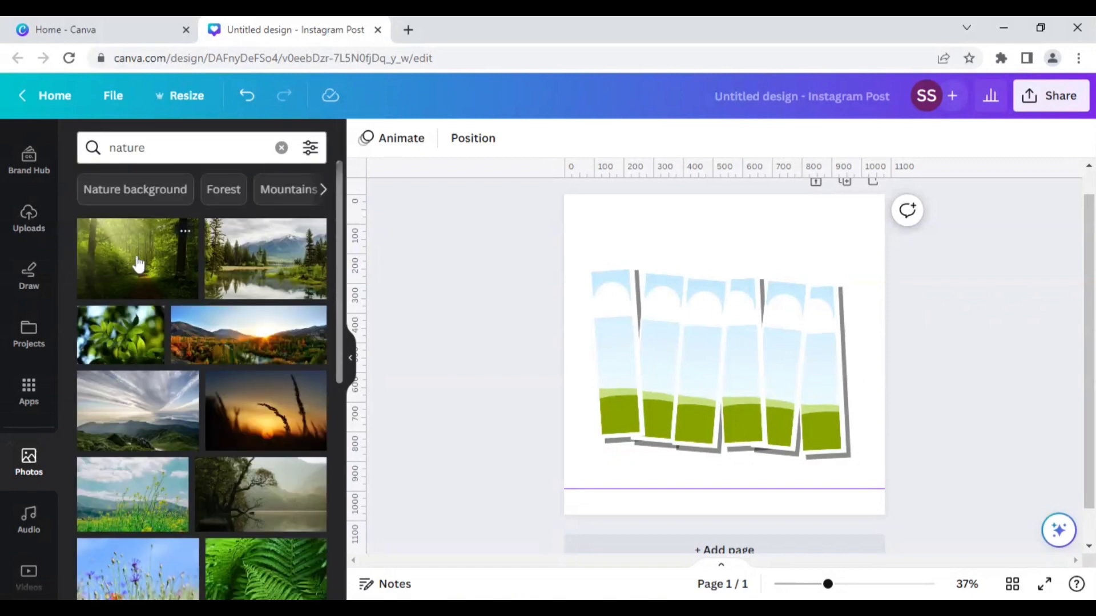
click(133, 257)
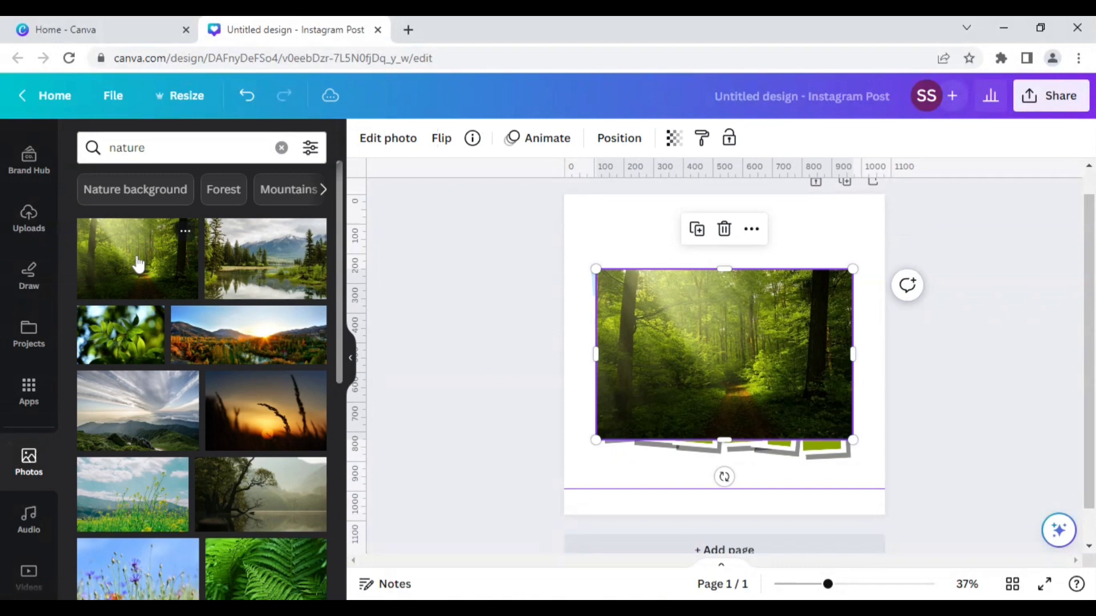
drag(678, 374, 625, 366)
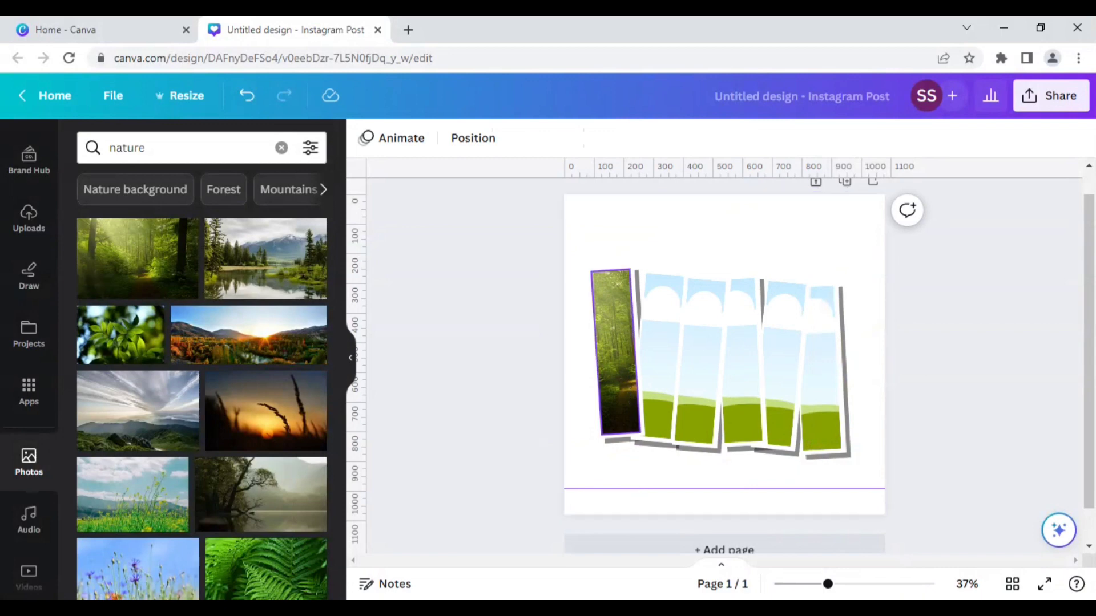
click(622, 379)
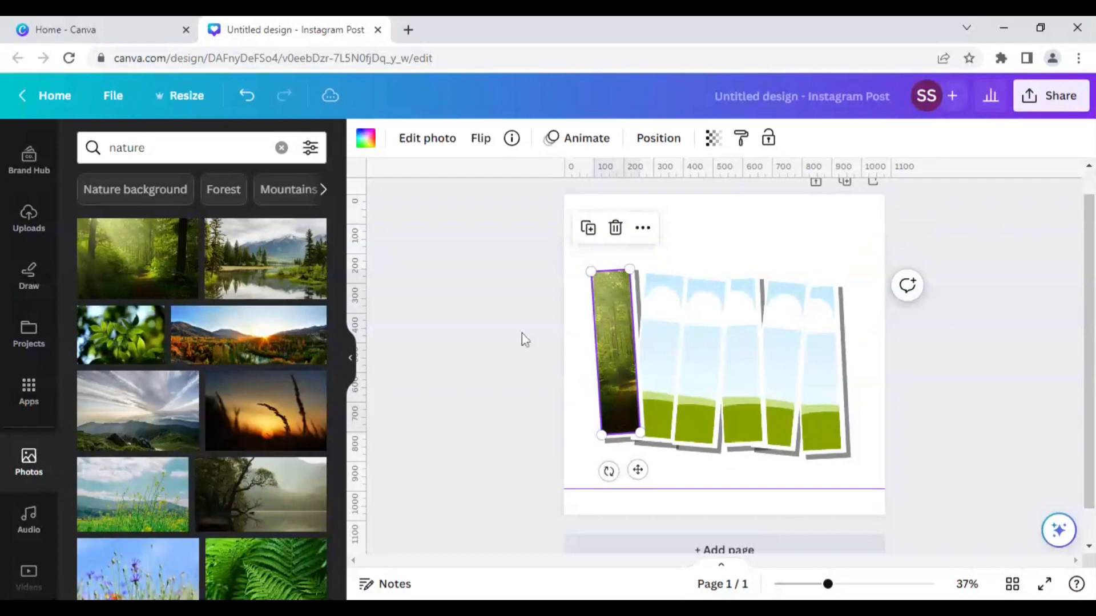
Step: Level the forest photo inside the leftmost strip and enlarge it to span the whole row, then apply
double_click(613, 352)
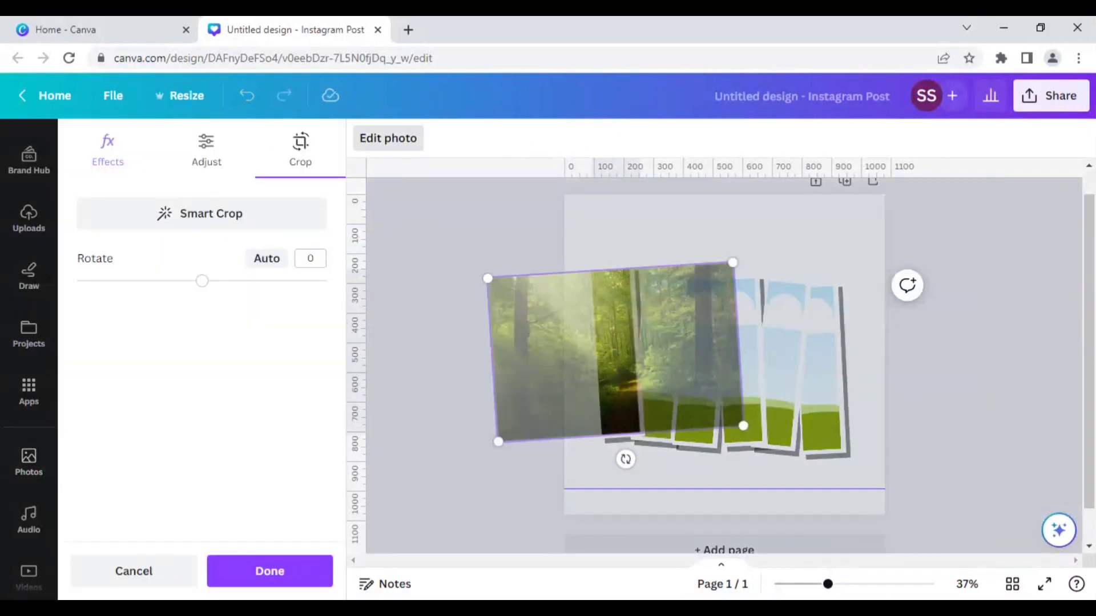
drag(626, 460, 619, 459)
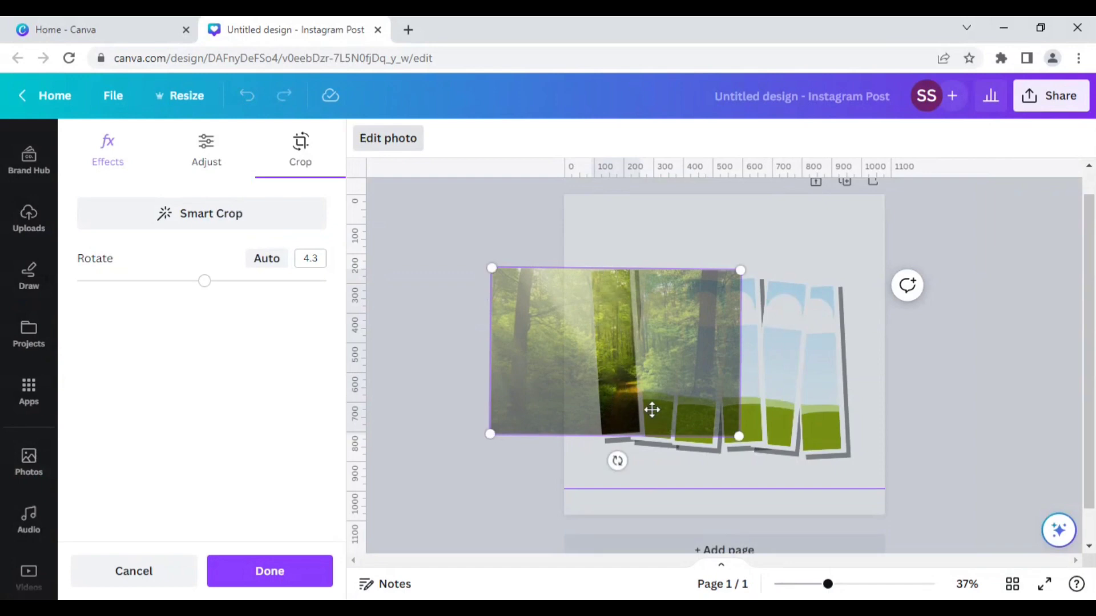
drag(655, 411, 738, 412)
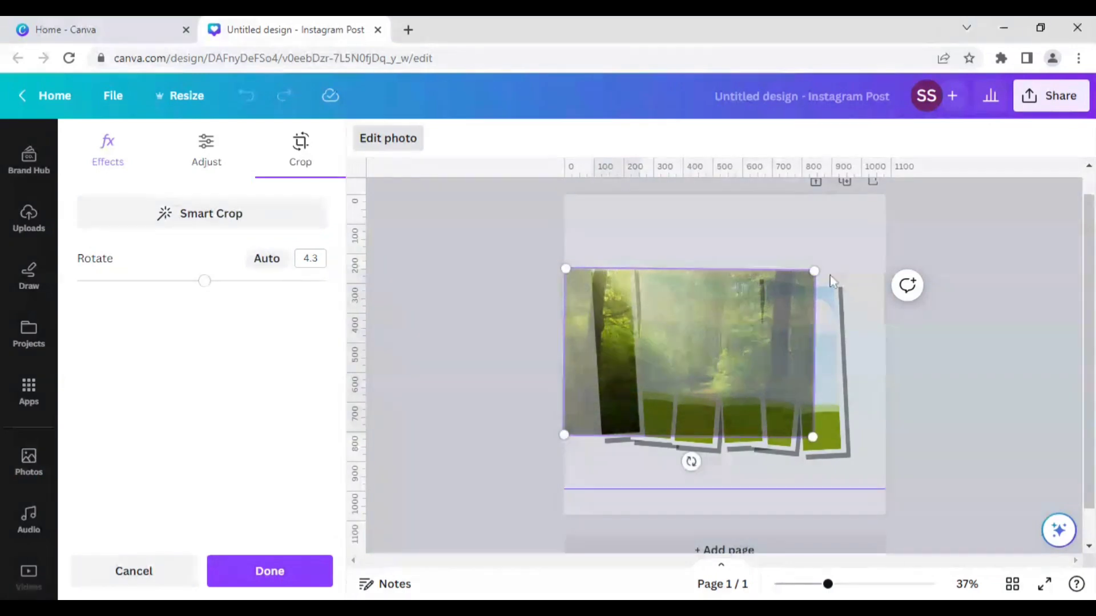
drag(813, 436, 880, 484)
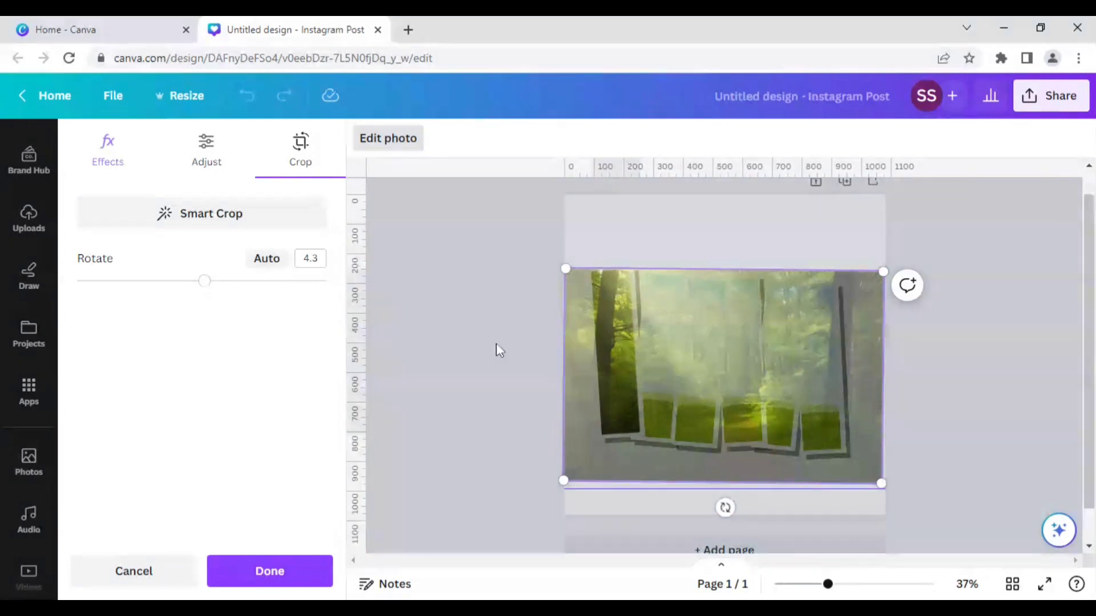
click(453, 484)
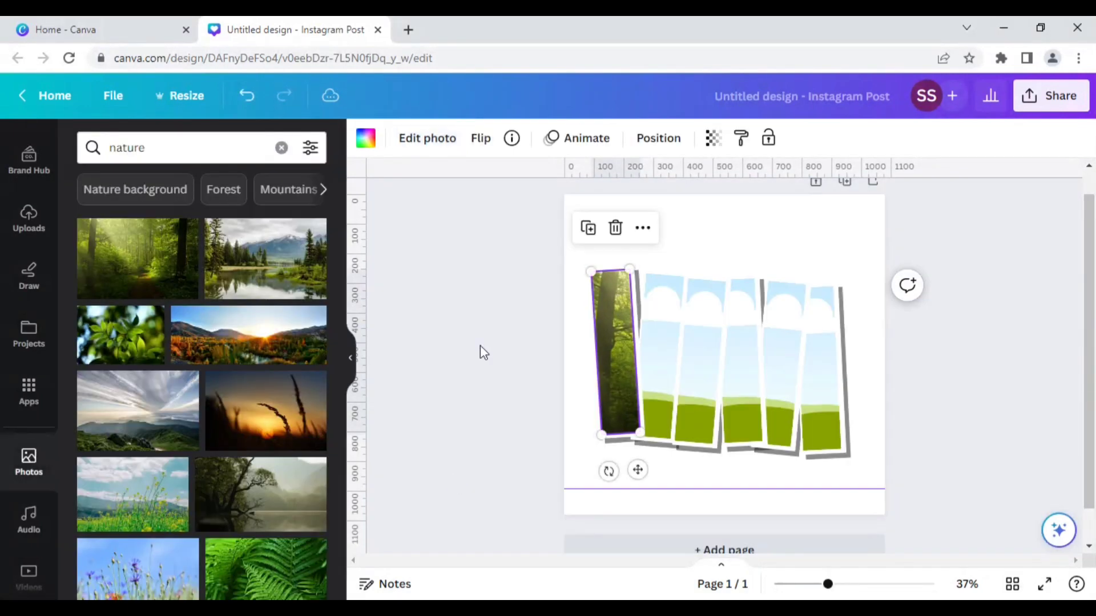
Step: Drop the forest photo into the second strip, level, enlarge and shift it to match the first strip
click(138, 258)
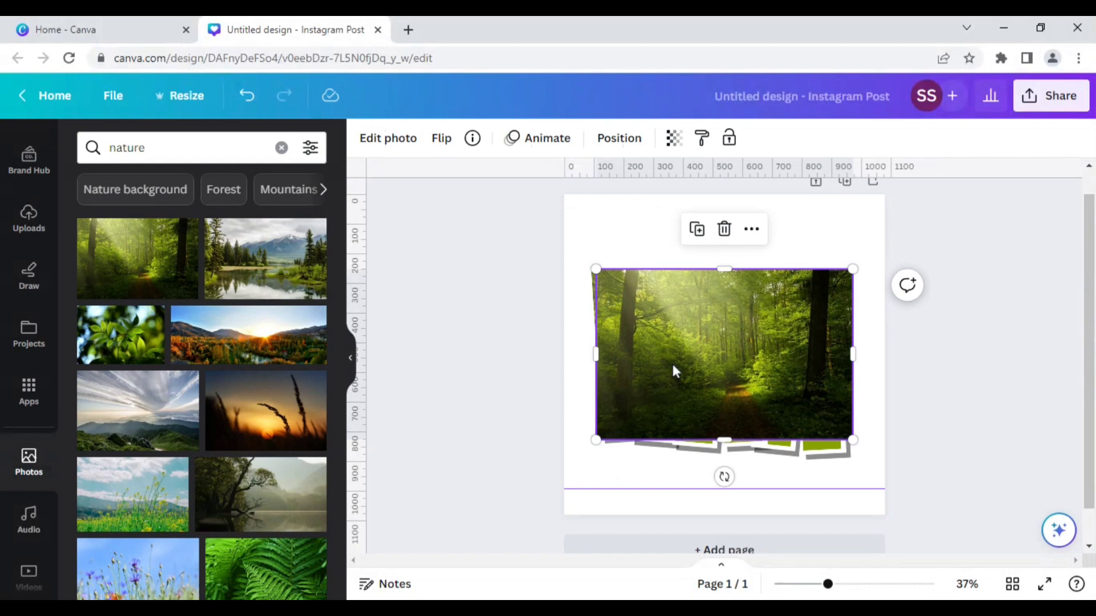
drag(672, 364, 664, 381)
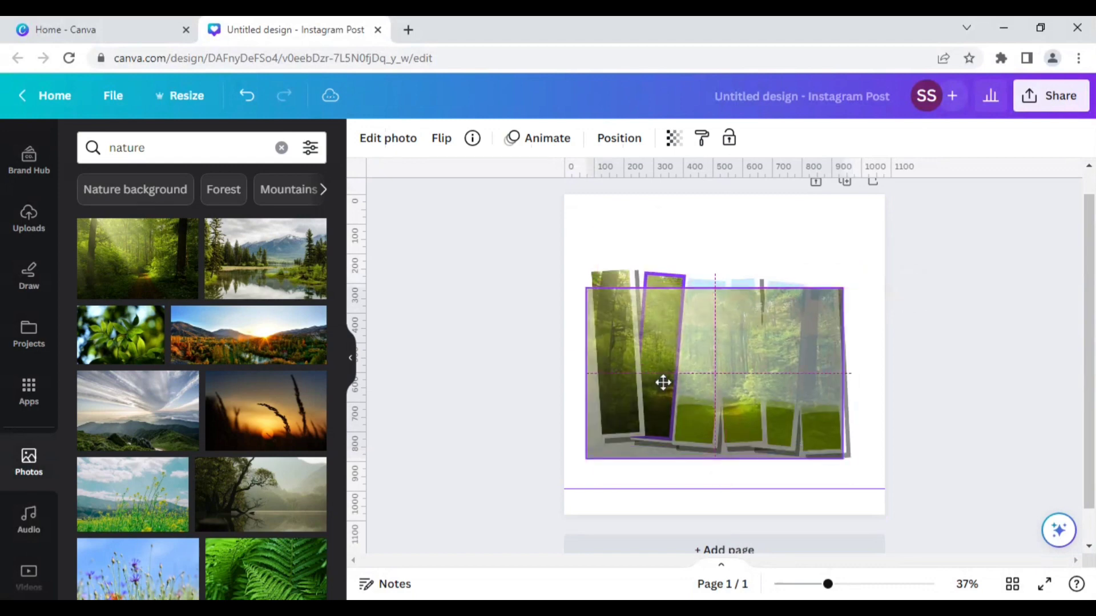
double_click(661, 350)
drag(652, 463, 668, 467)
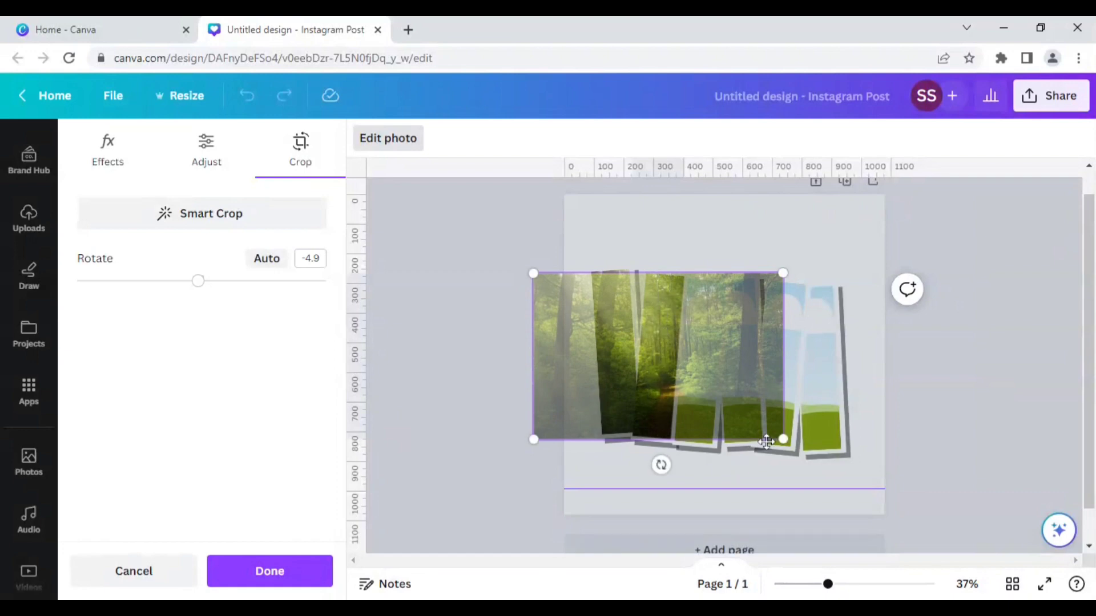
drag(782, 439, 848, 484)
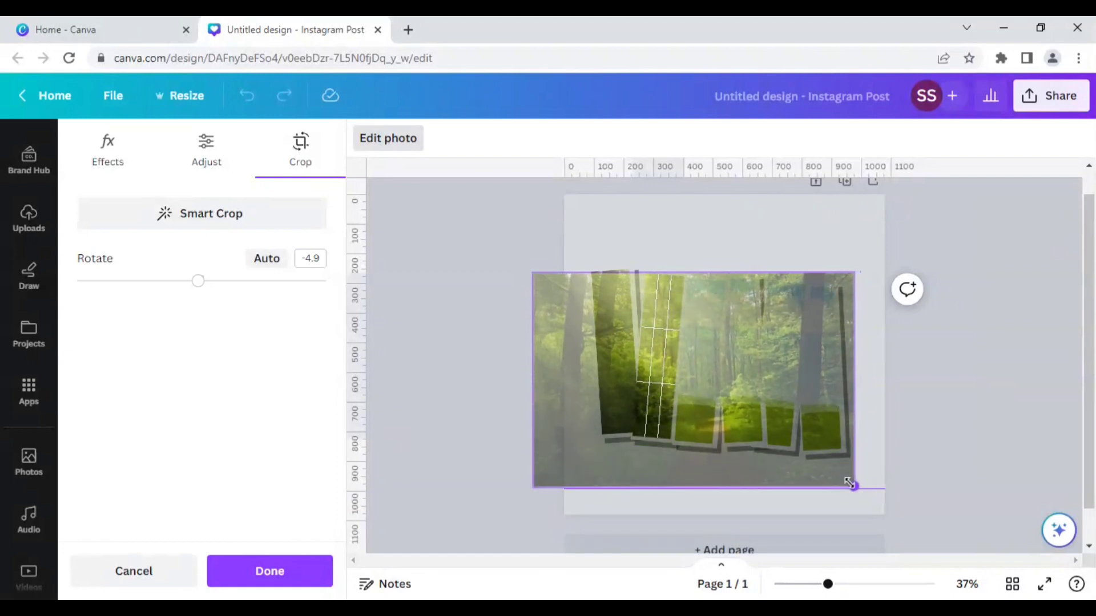
drag(758, 419, 793, 418)
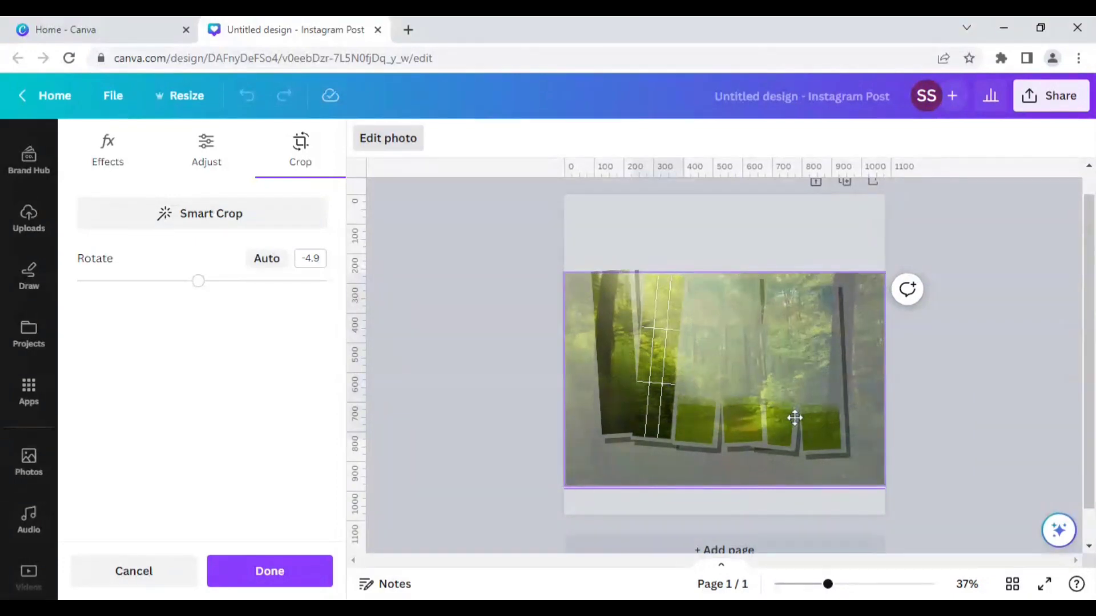
drag(793, 418, 793, 419)
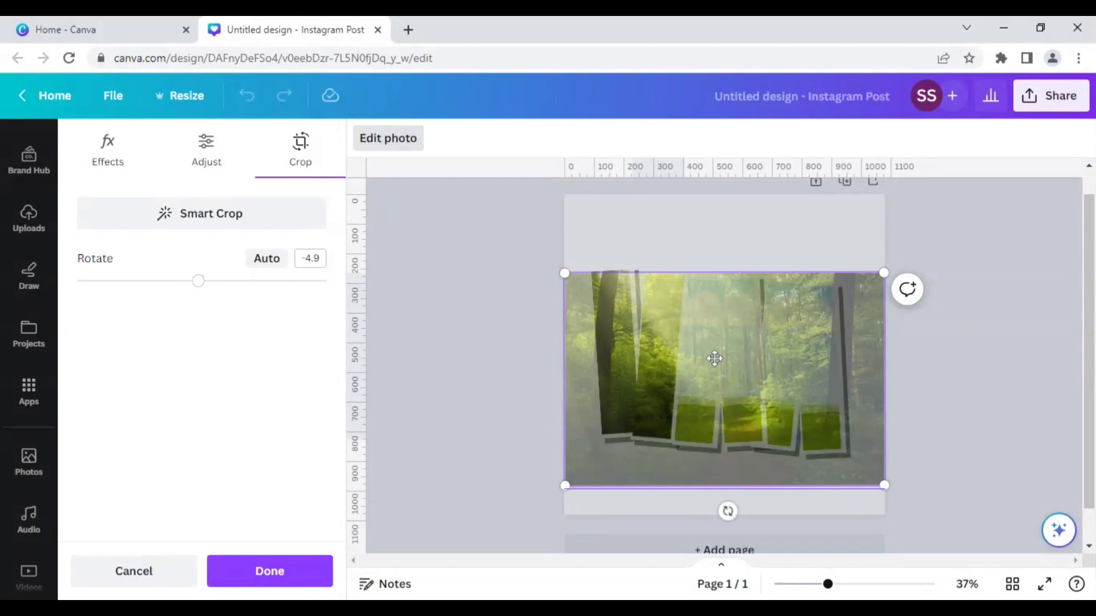
drag(714, 353, 712, 347)
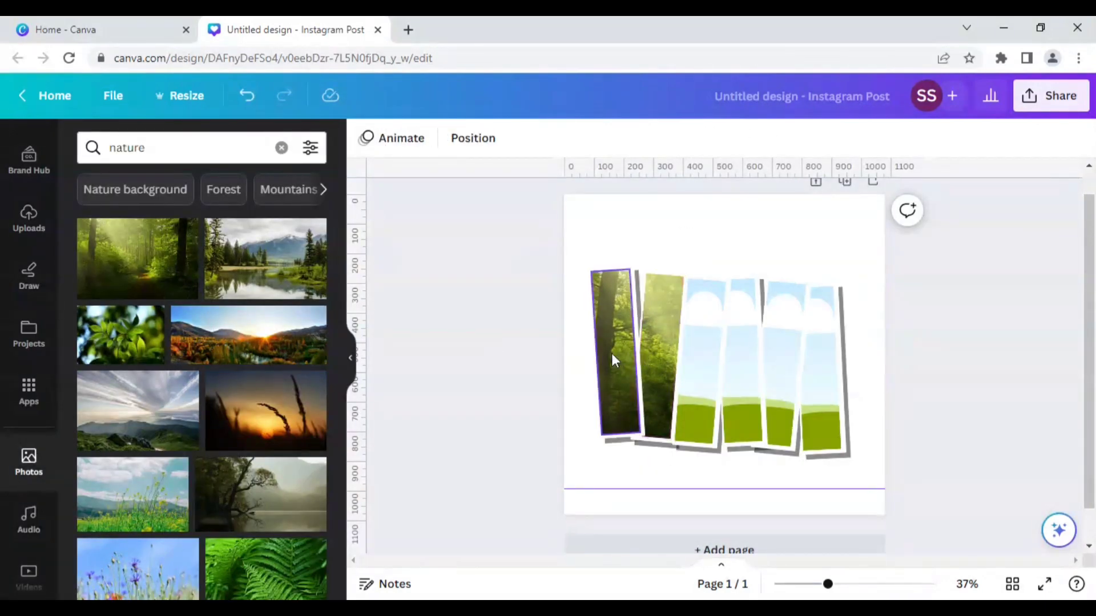
Step: Drop the forest photo into the third strip, level, enlarge and align it so the scene continues
click(137, 257)
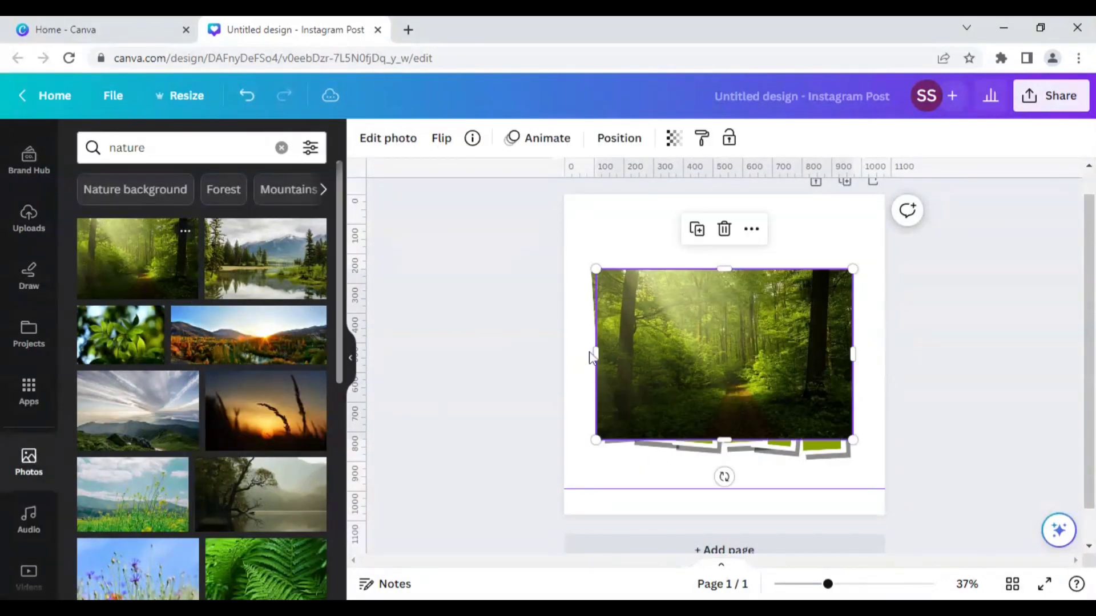
drag(712, 370, 700, 381)
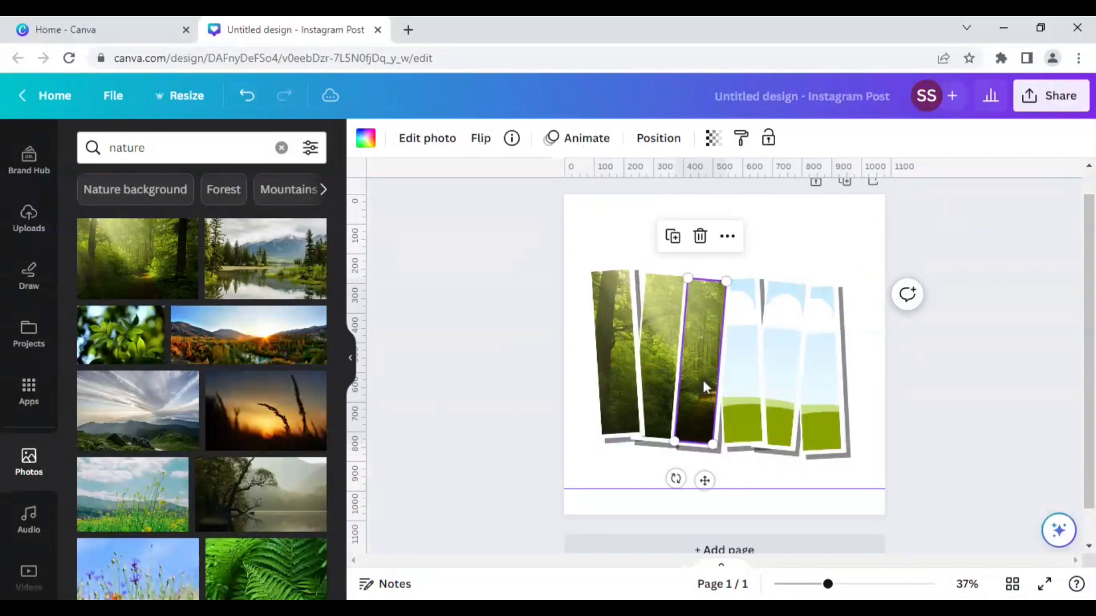
double_click(702, 377)
drag(693, 468, 705, 474)
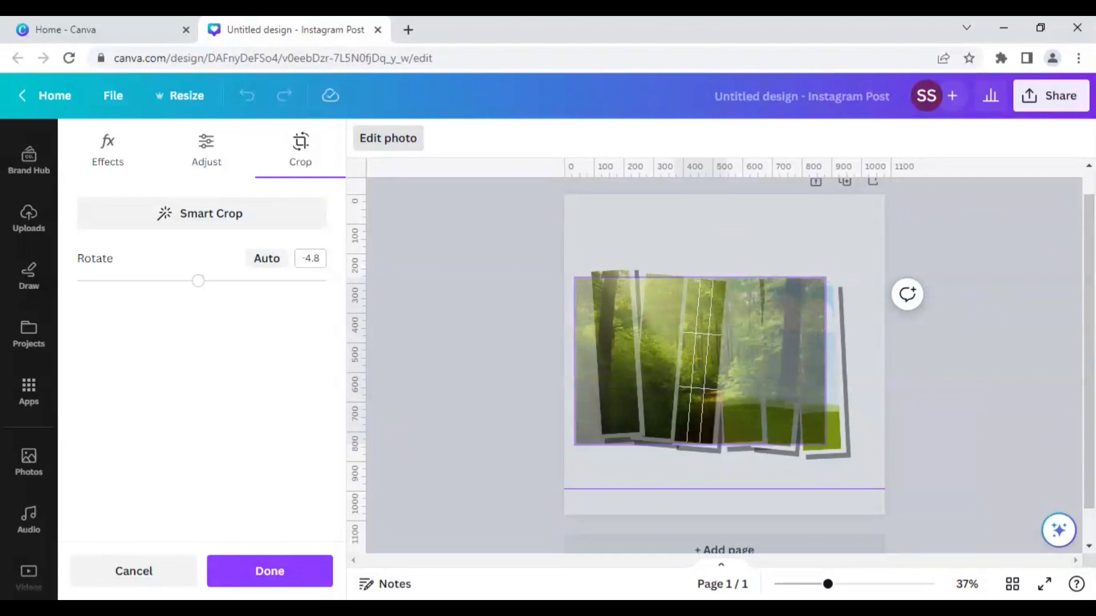
drag(704, 473, 706, 474)
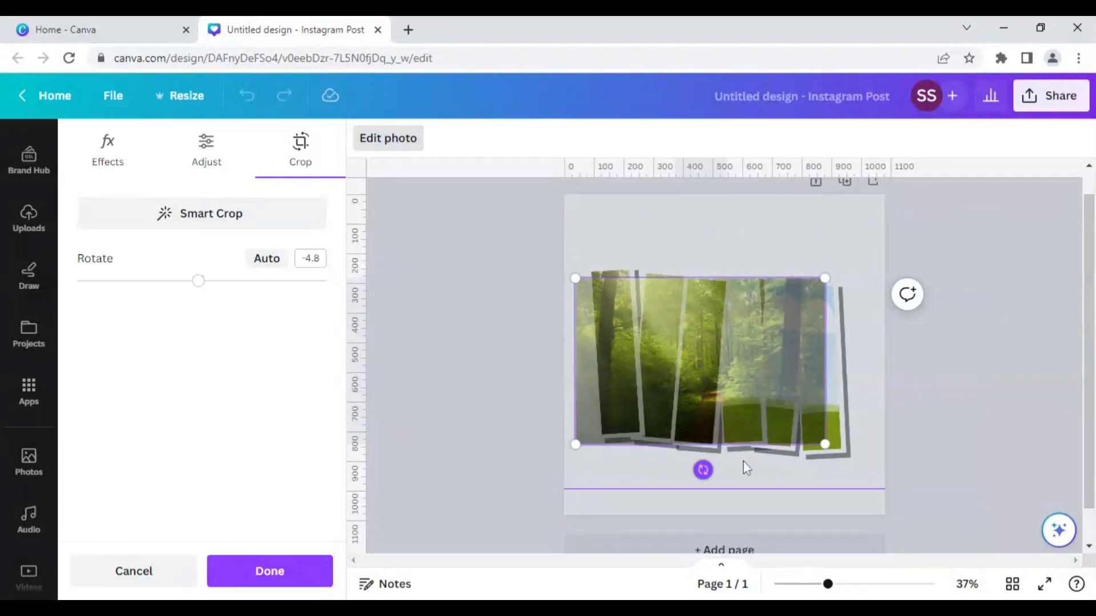
drag(827, 443, 887, 479)
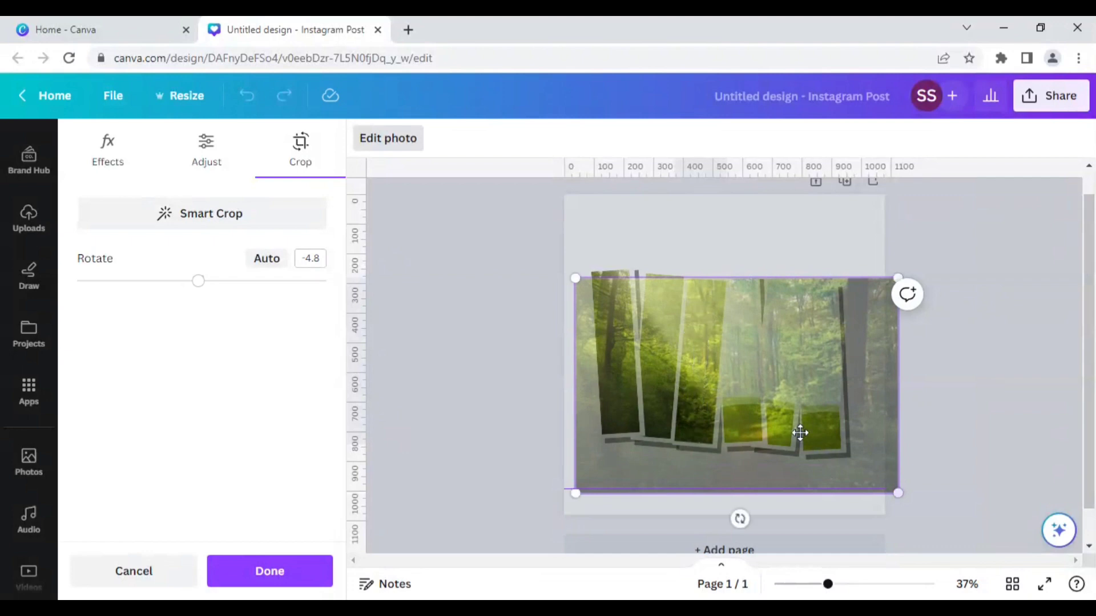
drag(796, 428, 784, 418)
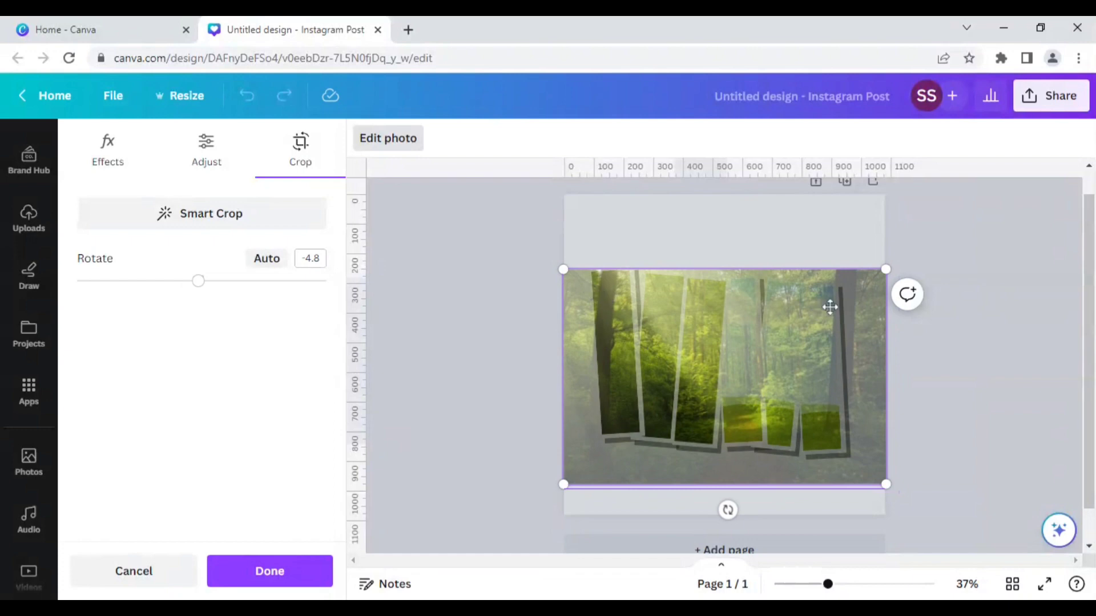
drag(886, 272, 886, 276)
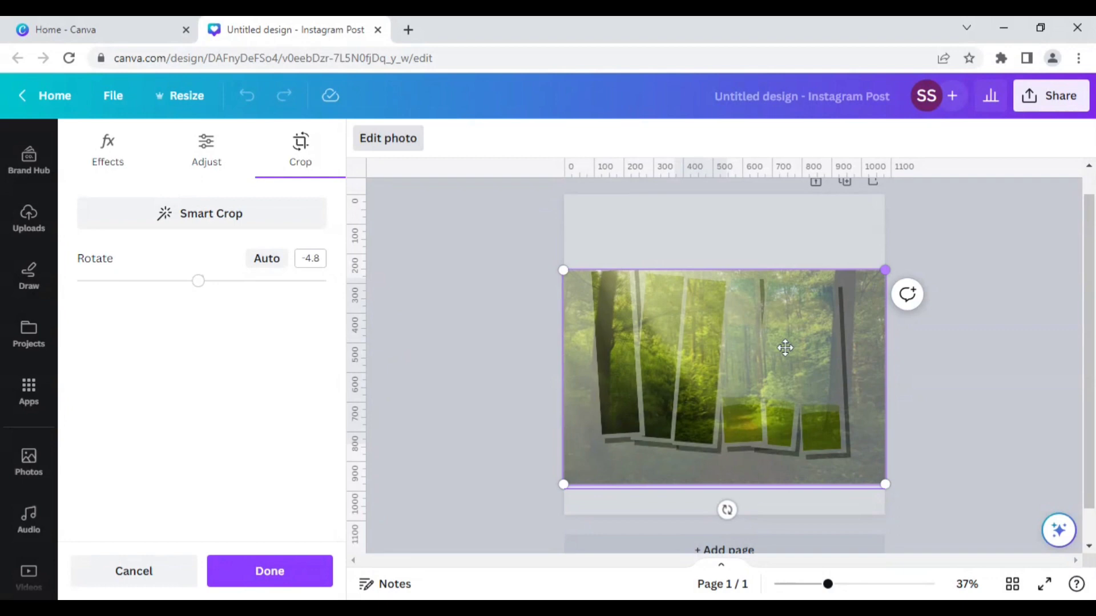
drag(777, 349, 778, 348)
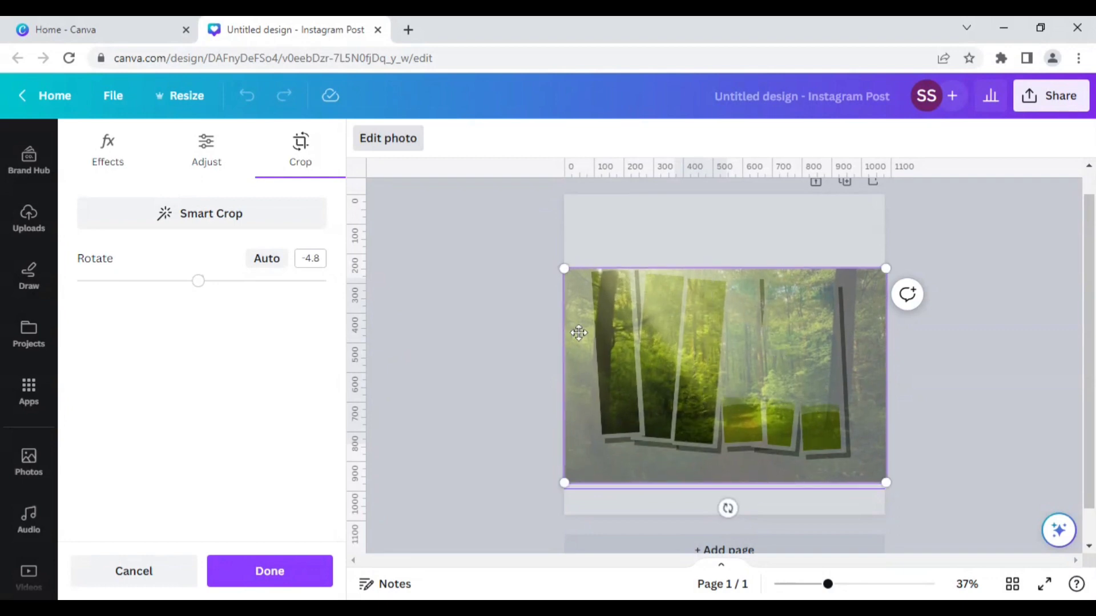
click(454, 327)
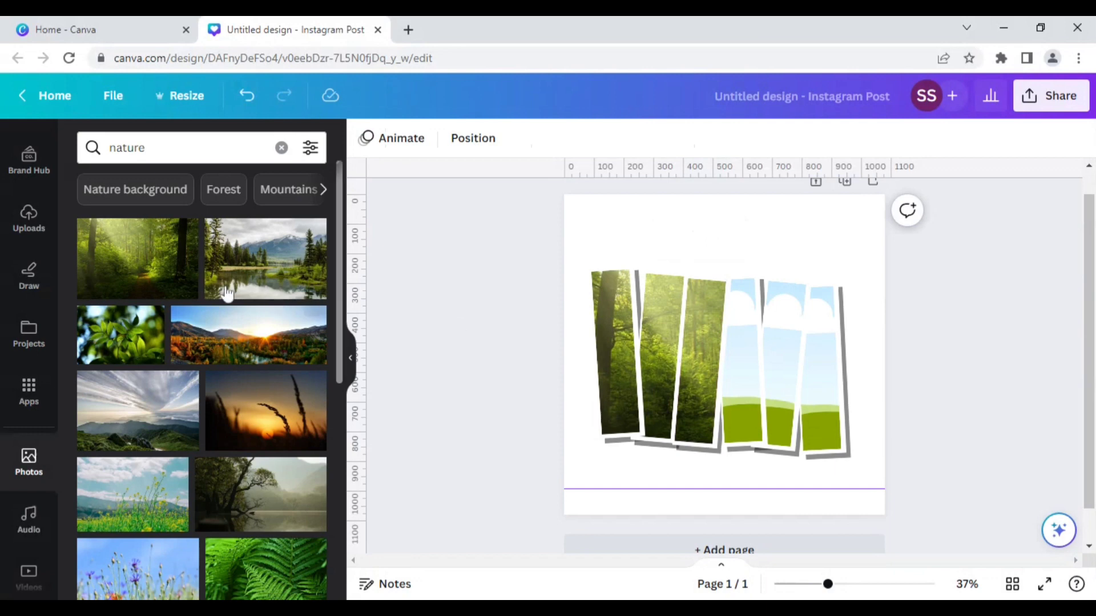
Step: Drop the forest photo into the fourth strip, tilt it about 2.4°, enlarge and shift it upward
mouse_move(138, 259)
mouse_down()
mouse_move(723, 362)
mouse_move(744, 378)
mouse_up()
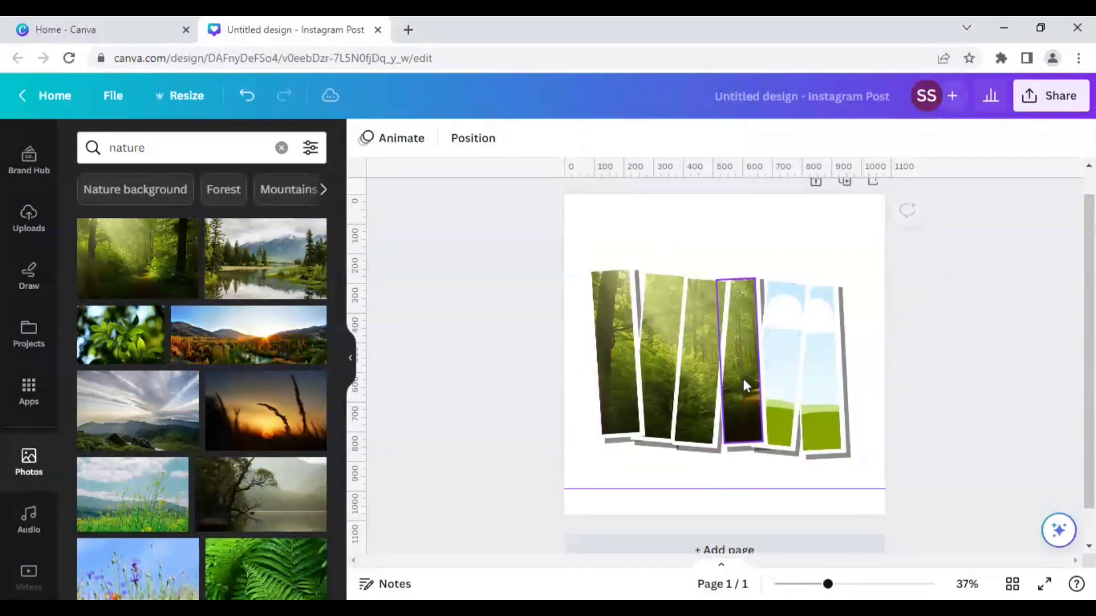
double_click(743, 379)
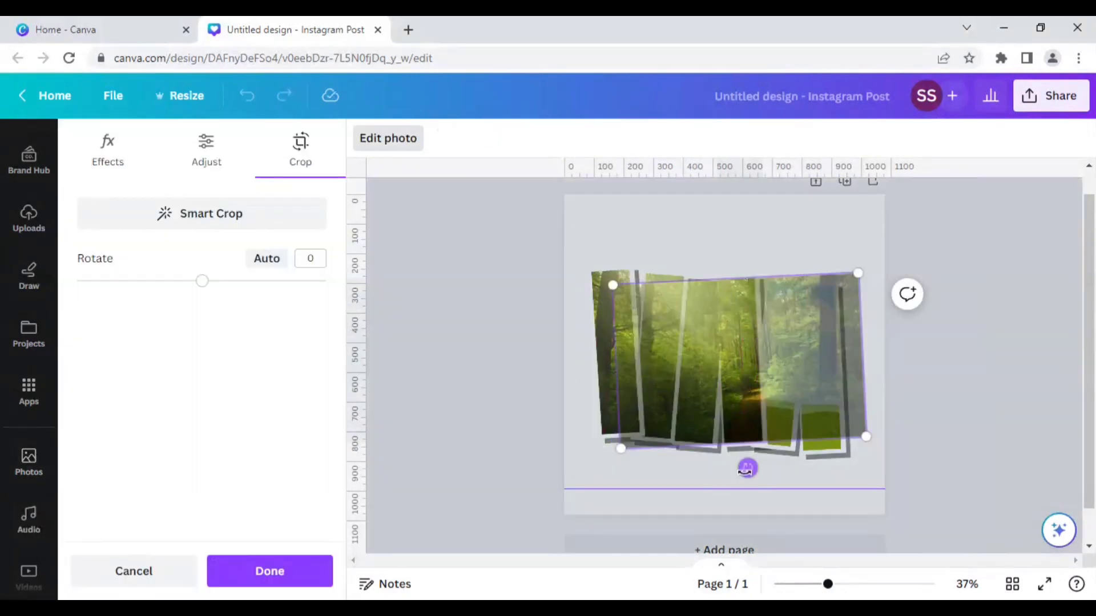
drag(746, 469, 741, 473)
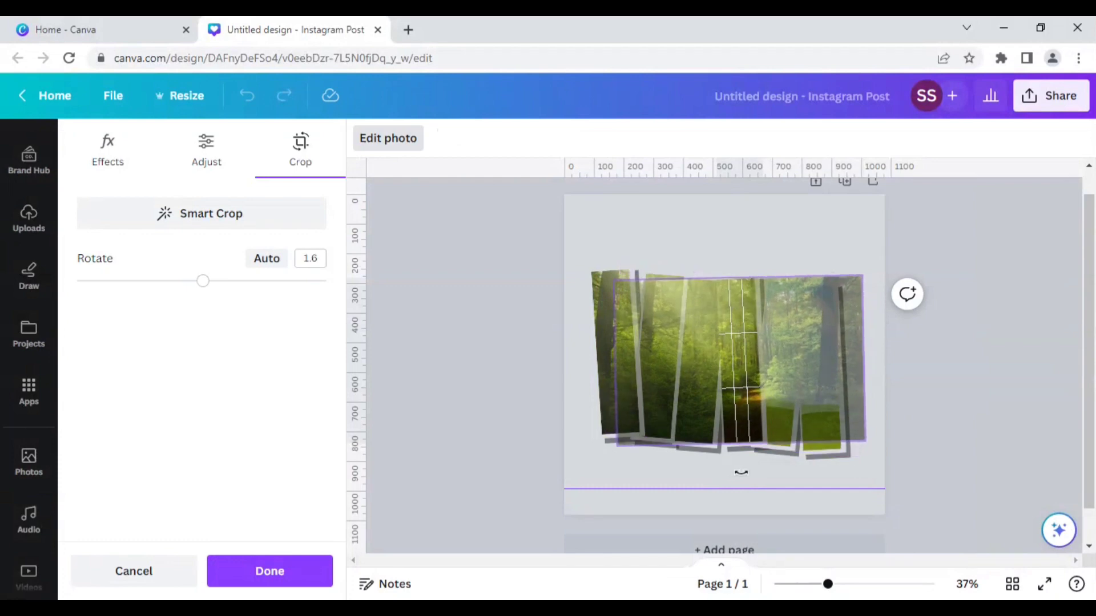
drag(605, 446, 558, 485)
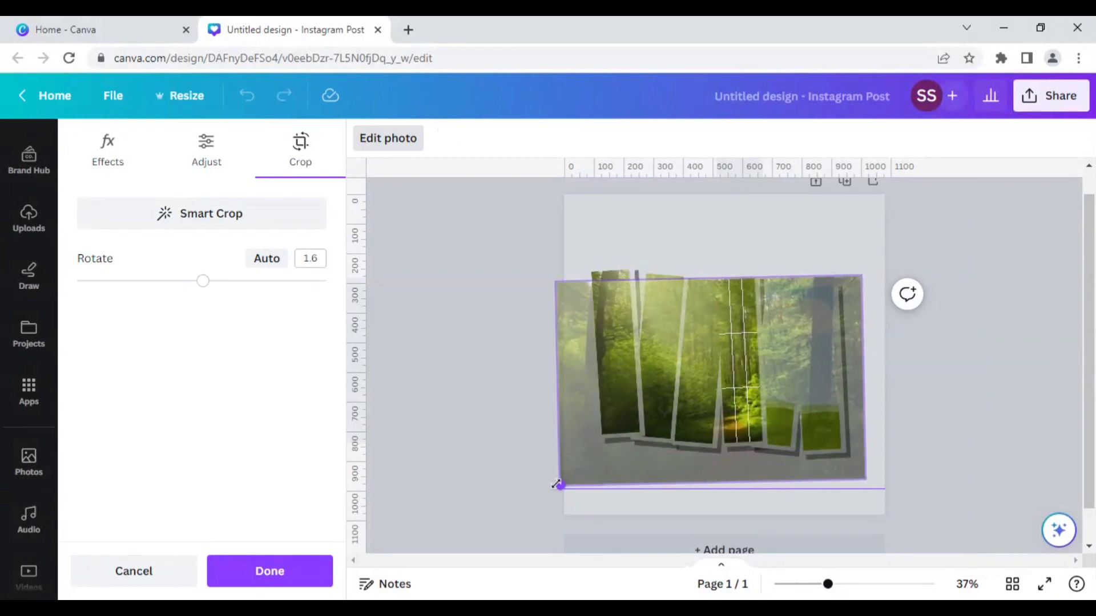
mouse_move(655, 372)
mouse_down()
mouse_move(653, 341)
mouse_move(671, 342)
mouse_up()
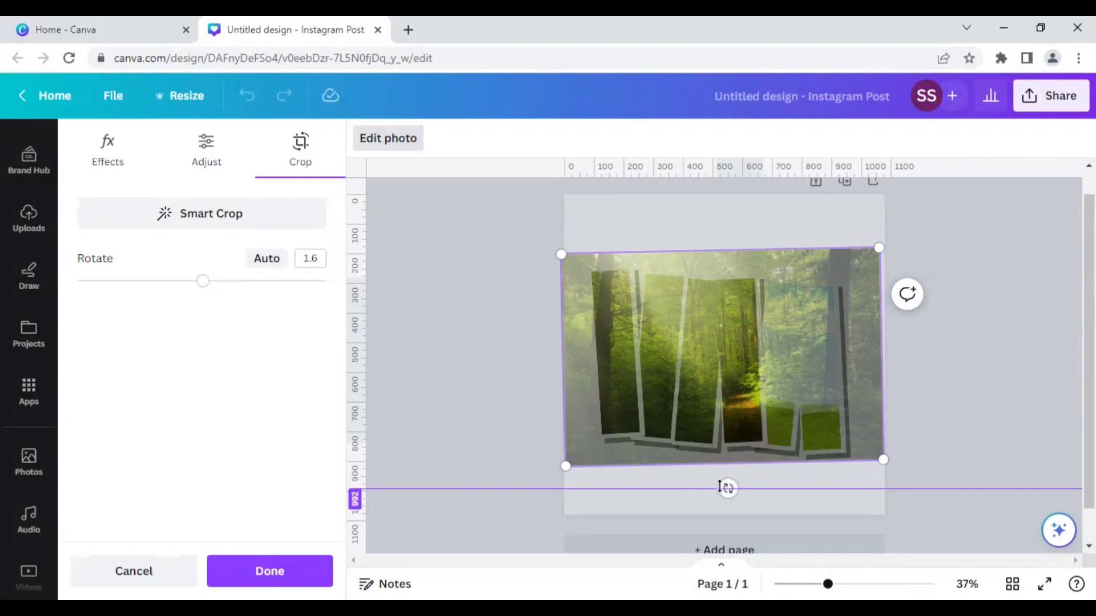
Step: Fine-tune the photo's tilt and position to line up with the neighbouring strips, then apply
drag(729, 487, 729, 480)
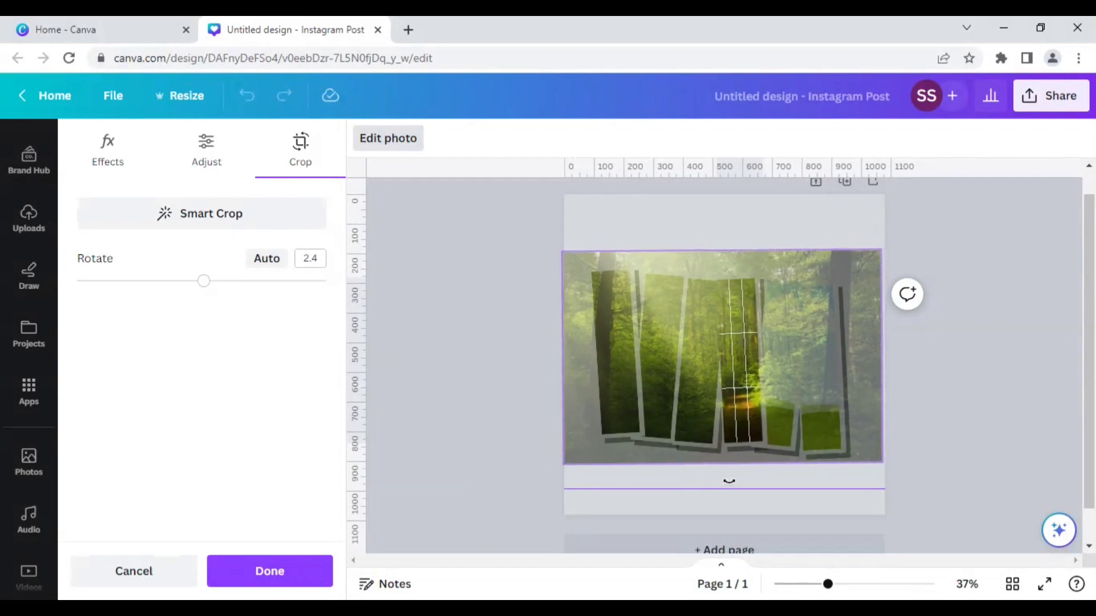
drag(728, 479, 728, 479)
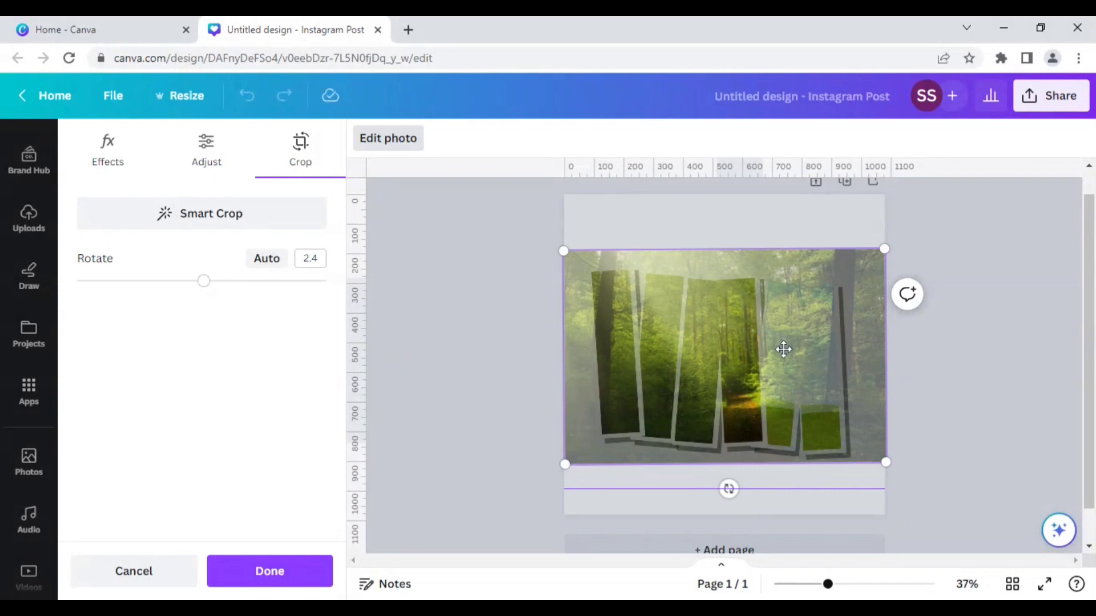
drag(782, 342, 786, 354)
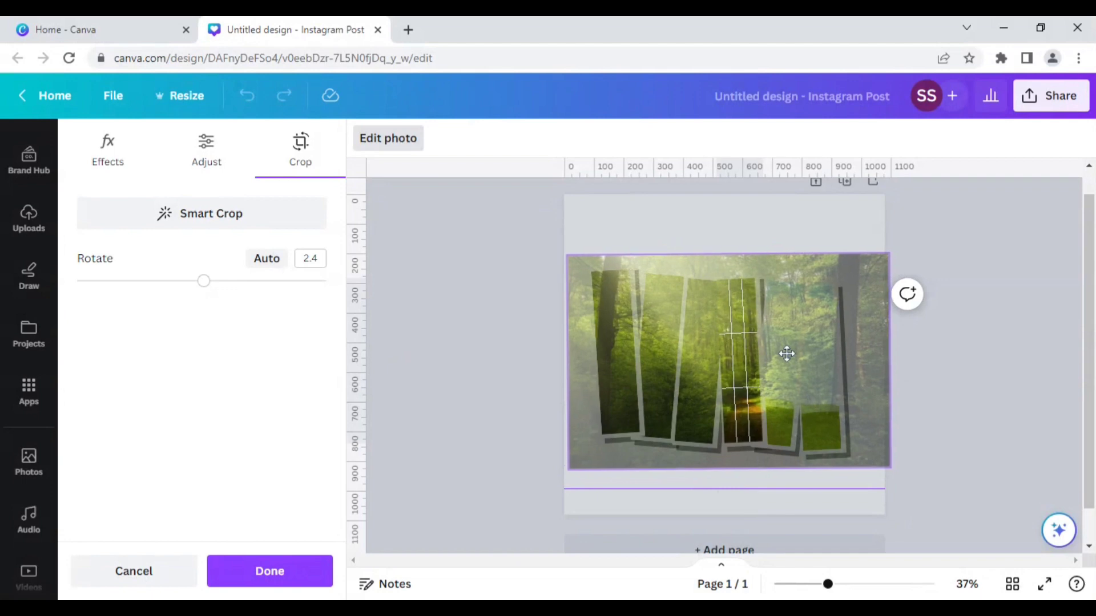
click(506, 323)
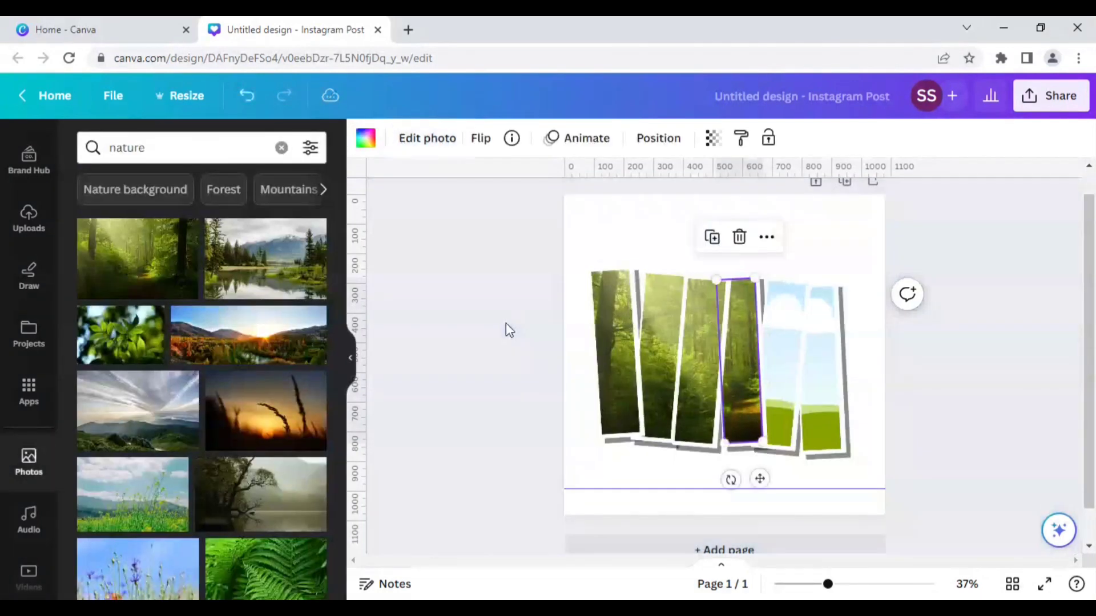
click(473, 323)
Step: Drop the forest photo into the fifth strip, tilt it about -5°, enlarge and shift it up-left
drag(138, 258, 715, 377)
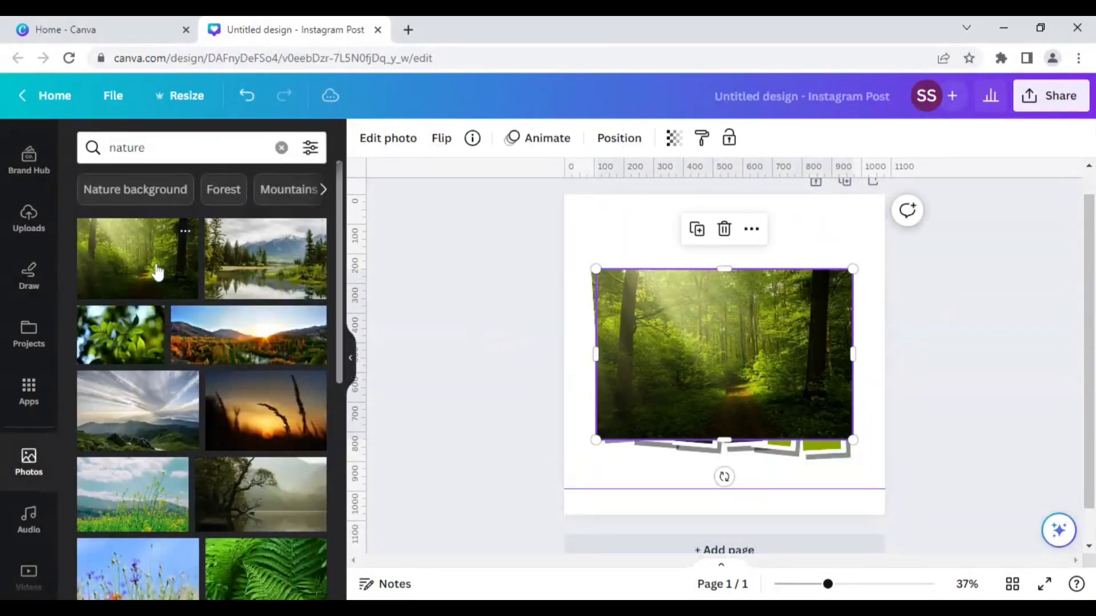
key(Delete)
click(789, 362)
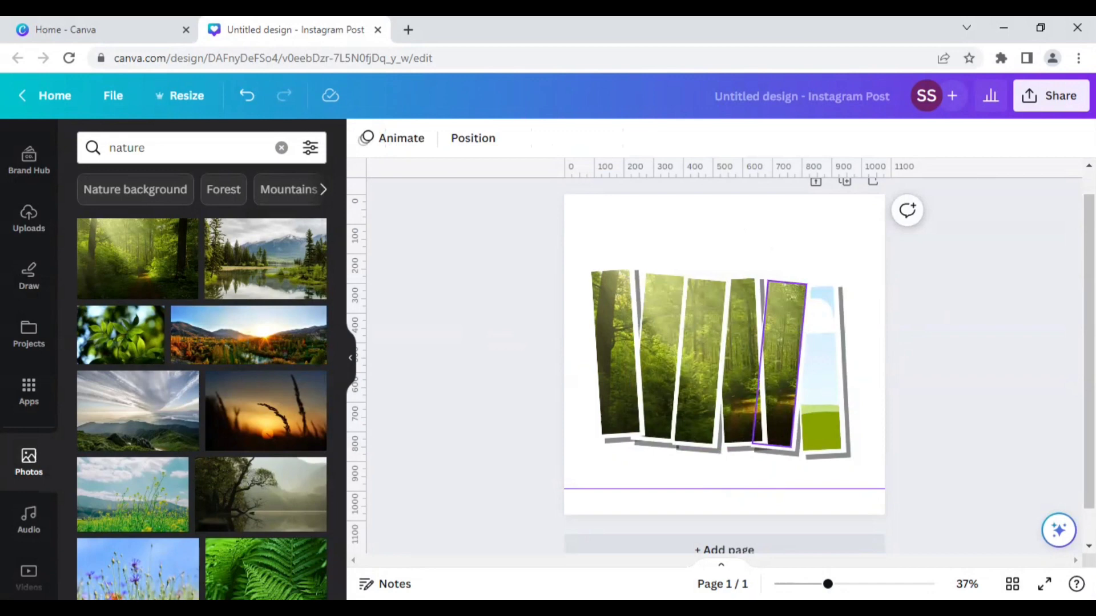
double_click(785, 354)
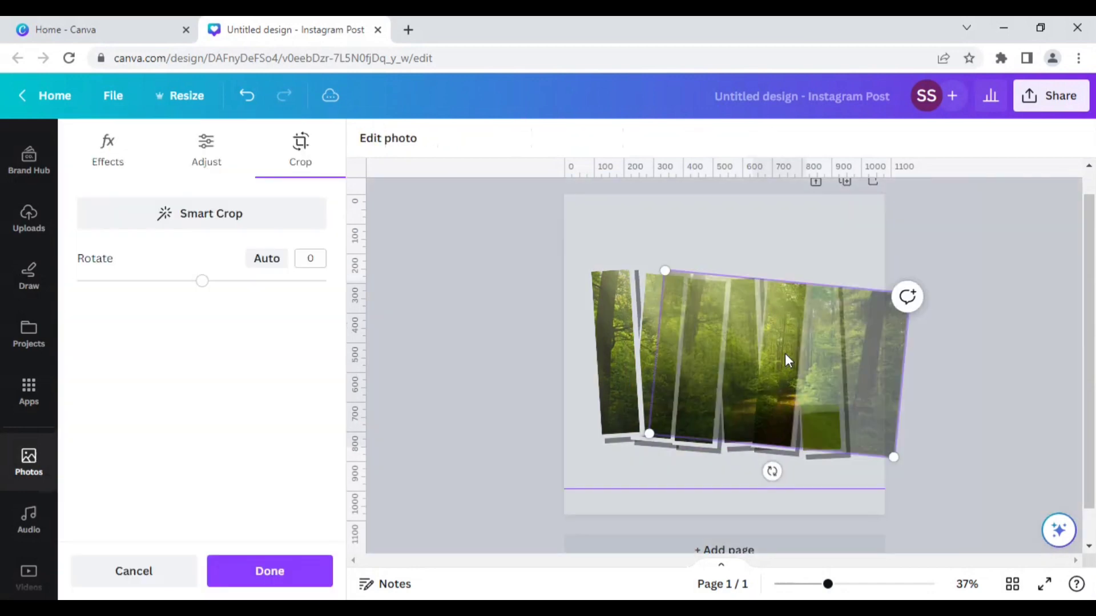
drag(750, 474, 784, 476)
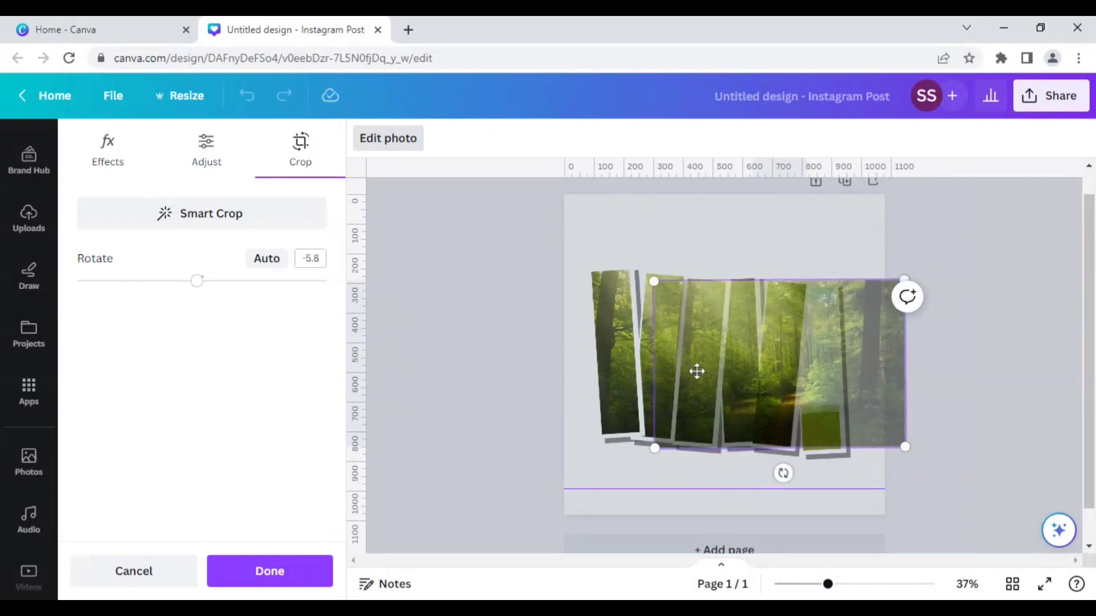
mouse_move(652, 452)
mouse_down()
mouse_move(578, 480)
mouse_move(583, 490)
mouse_up()
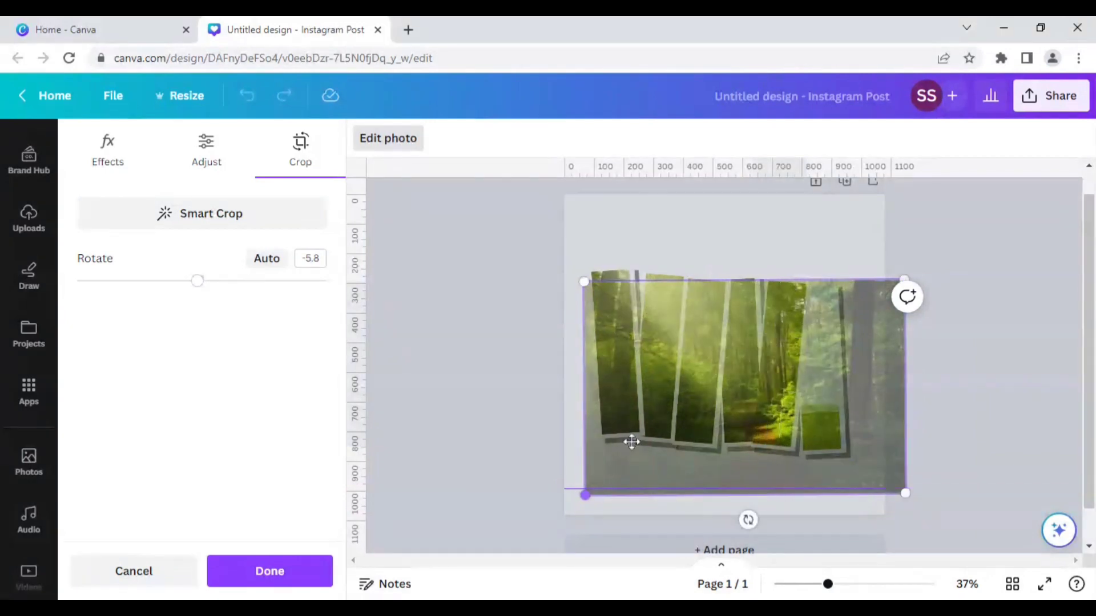
drag(634, 423, 624, 405)
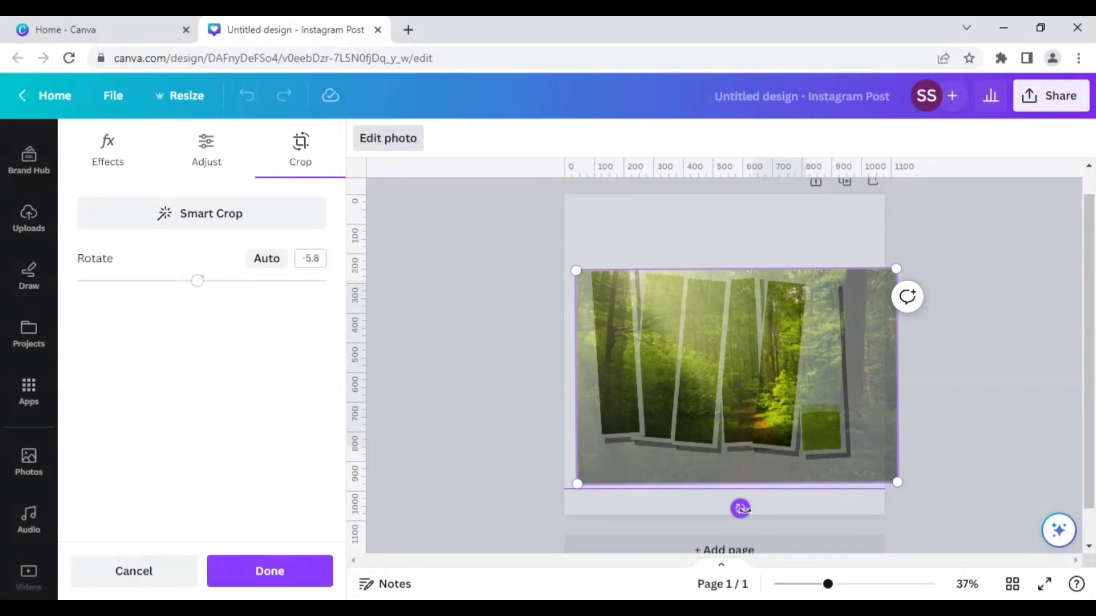
Step: Refine the photo's tilt, size and position so the forest aligns across the strips, then apply
drag(740, 511, 743, 512)
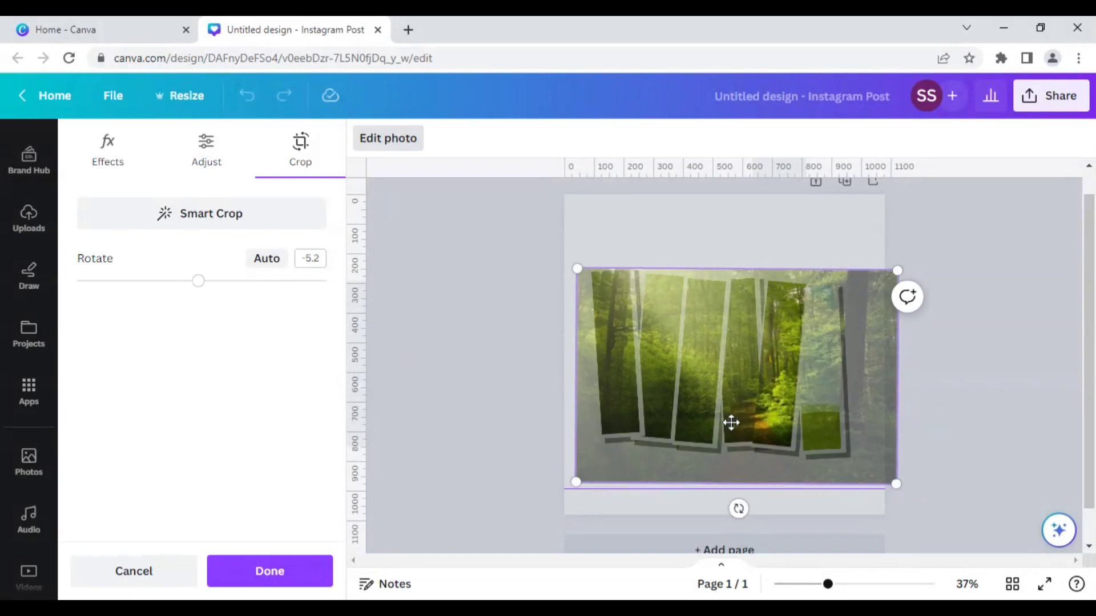
drag(729, 422, 710, 416)
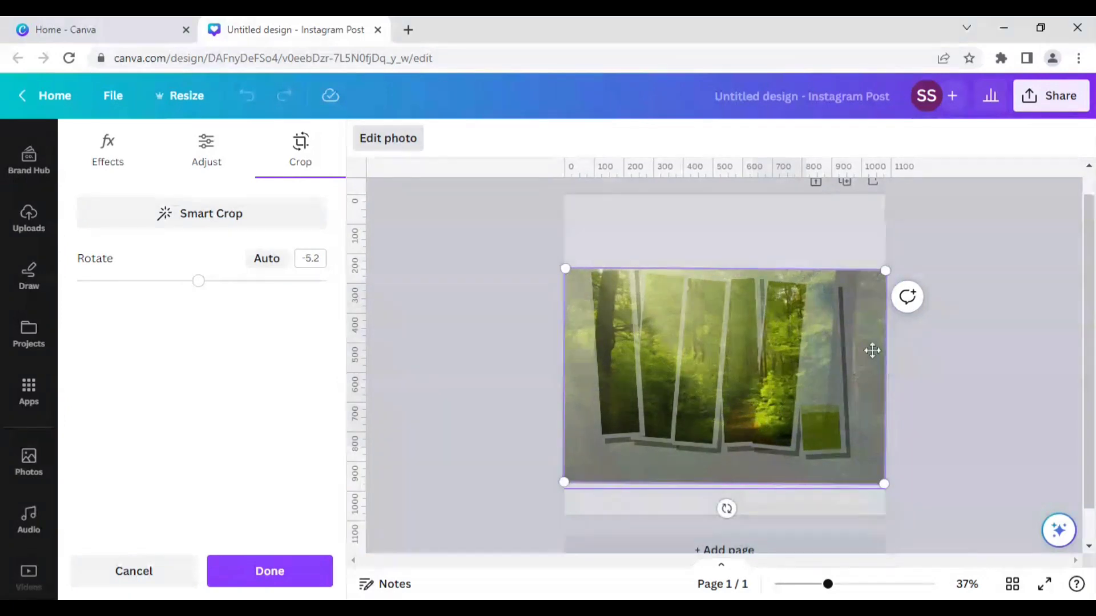
drag(884, 270, 884, 271)
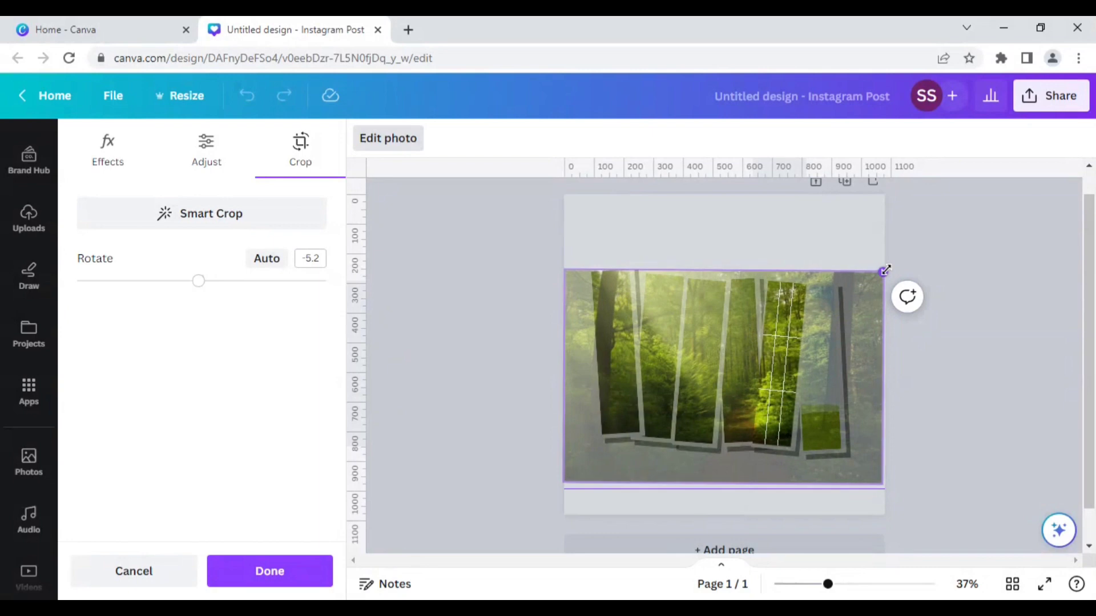
mouse_move(816, 347)
mouse_down()
mouse_move(837, 344)
mouse_move(817, 340)
mouse_up()
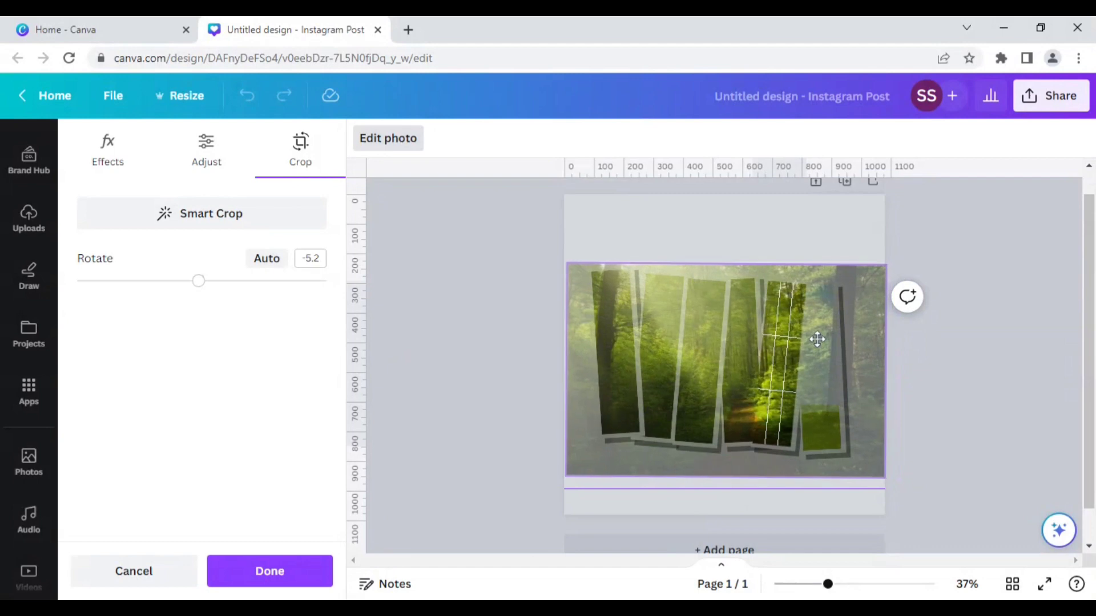
drag(817, 340, 816, 343)
click(954, 386)
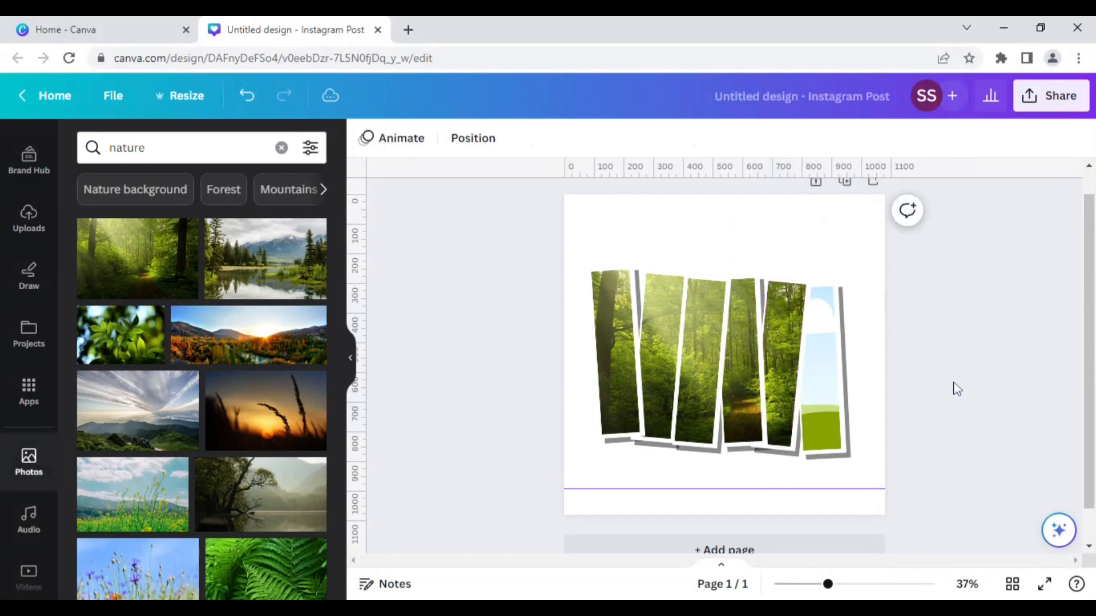
Step: Drop the forest photo into the rightmost strip, tilt it about 2.7°, size and position it to complete the scene
click(138, 257)
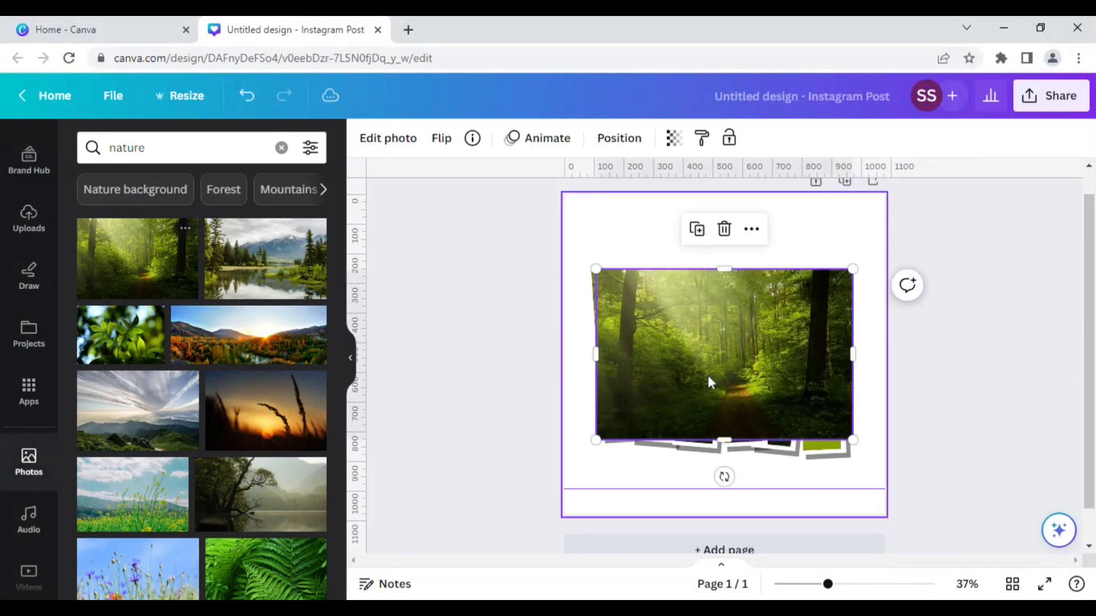
mouse_move(709, 374)
mouse_down()
mouse_move(786, 399)
mouse_move(817, 397)
mouse_up()
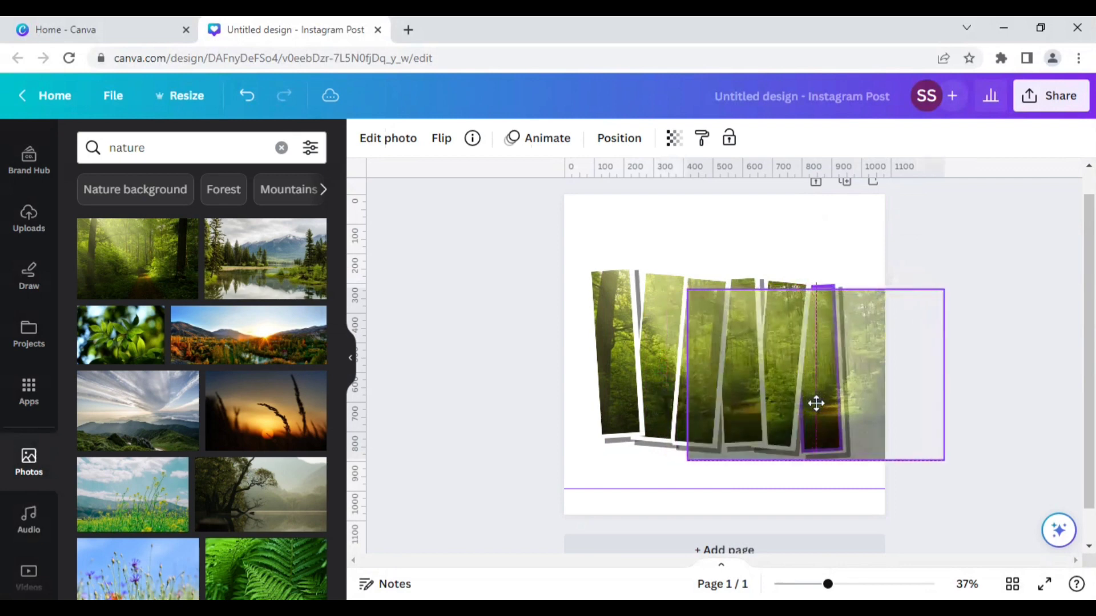
double_click(816, 396)
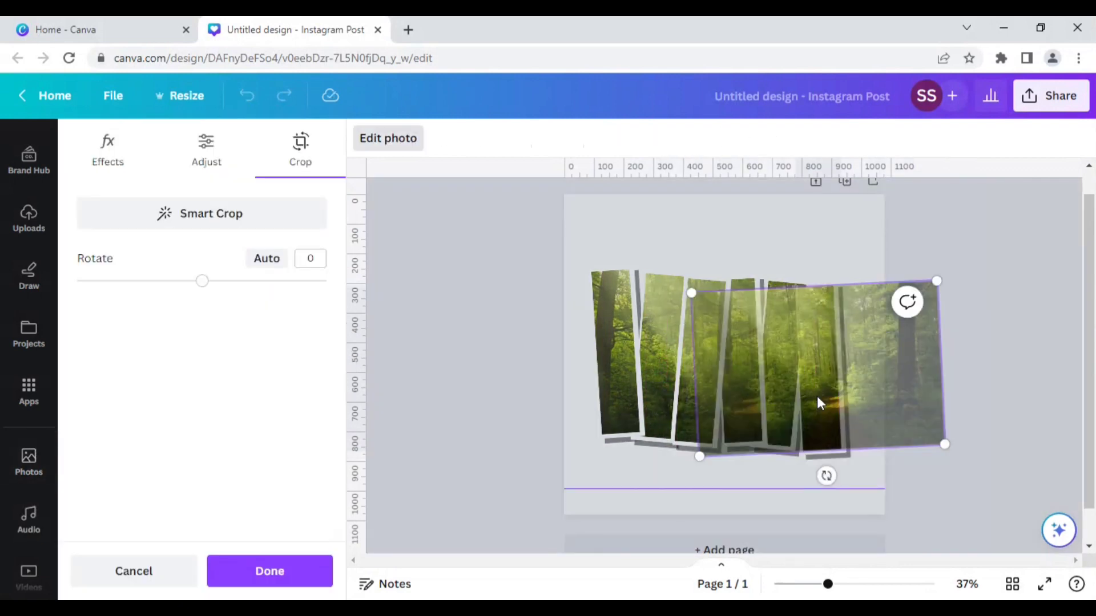
drag(699, 456, 617, 495)
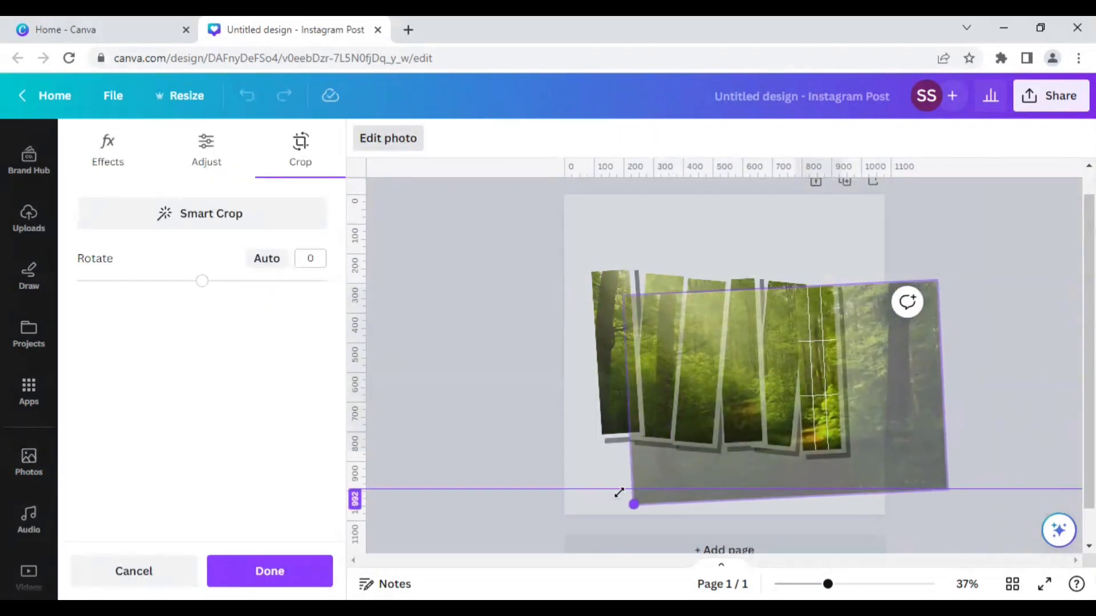
mouse_move(793, 524)
mouse_down()
mouse_move(771, 533)
mouse_move(788, 534)
mouse_up()
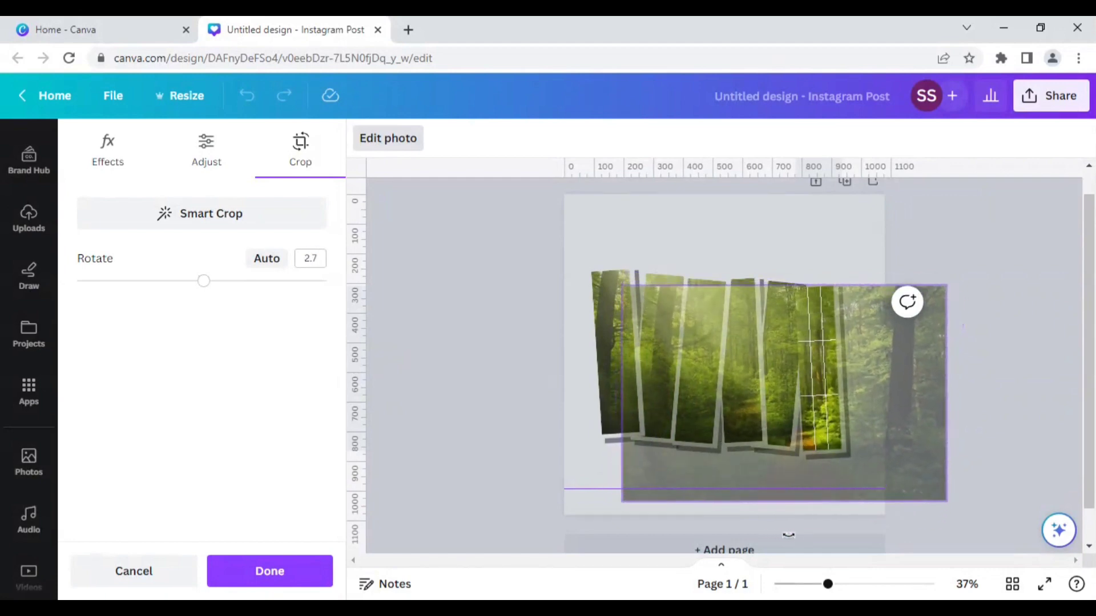
drag(787, 445, 732, 410)
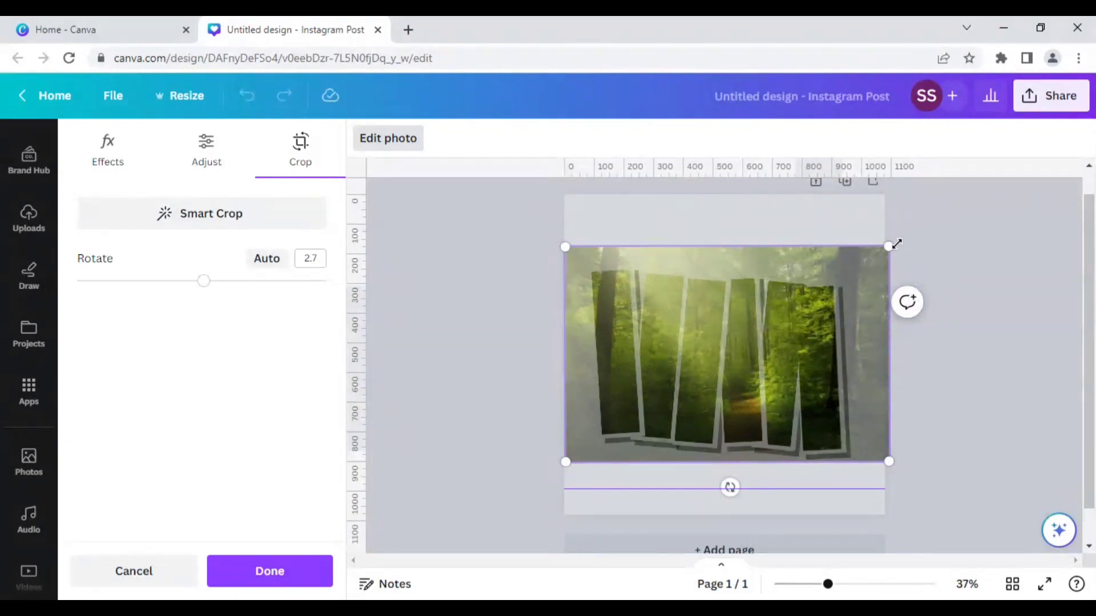
drag(896, 247, 883, 250)
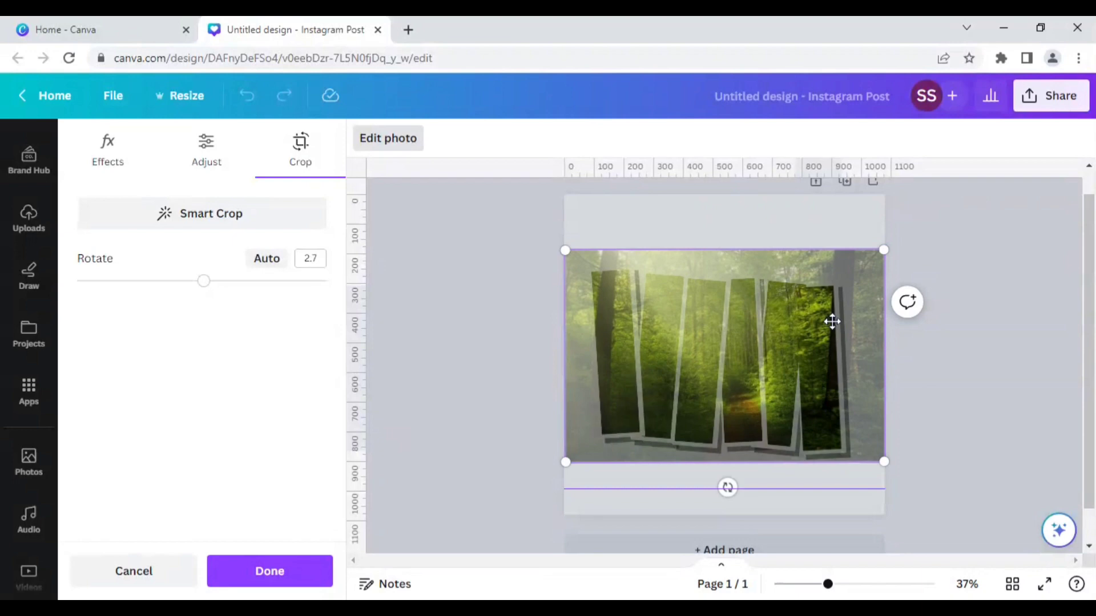
drag(709, 378, 710, 381)
click(407, 309)
click(477, 388)
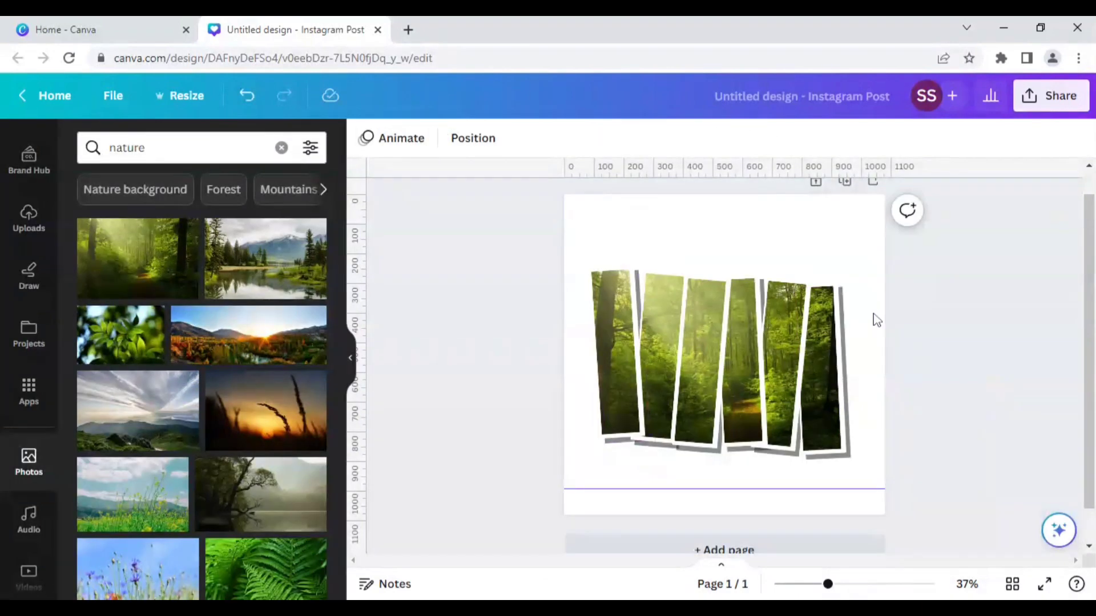
Step: Set the page background colour to Violet #5e17eb
click(756, 253)
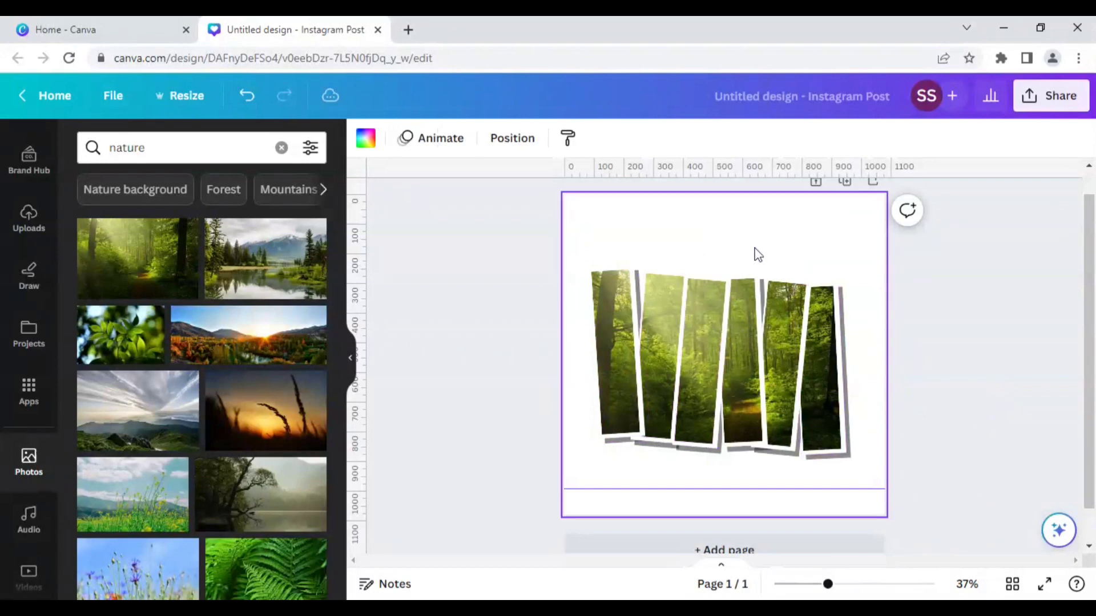
click(365, 138)
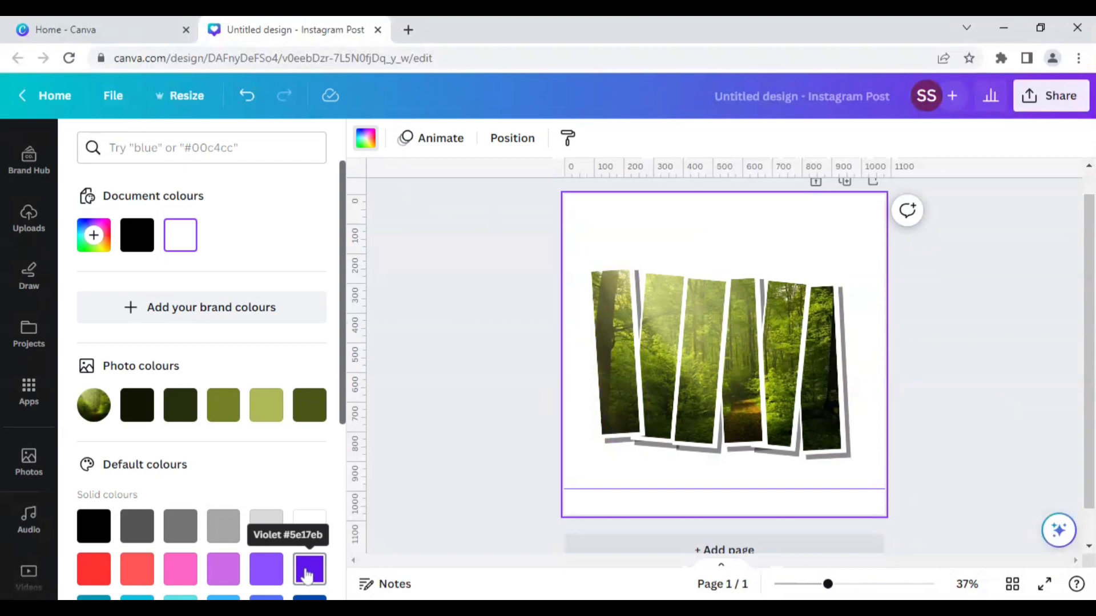
click(310, 570)
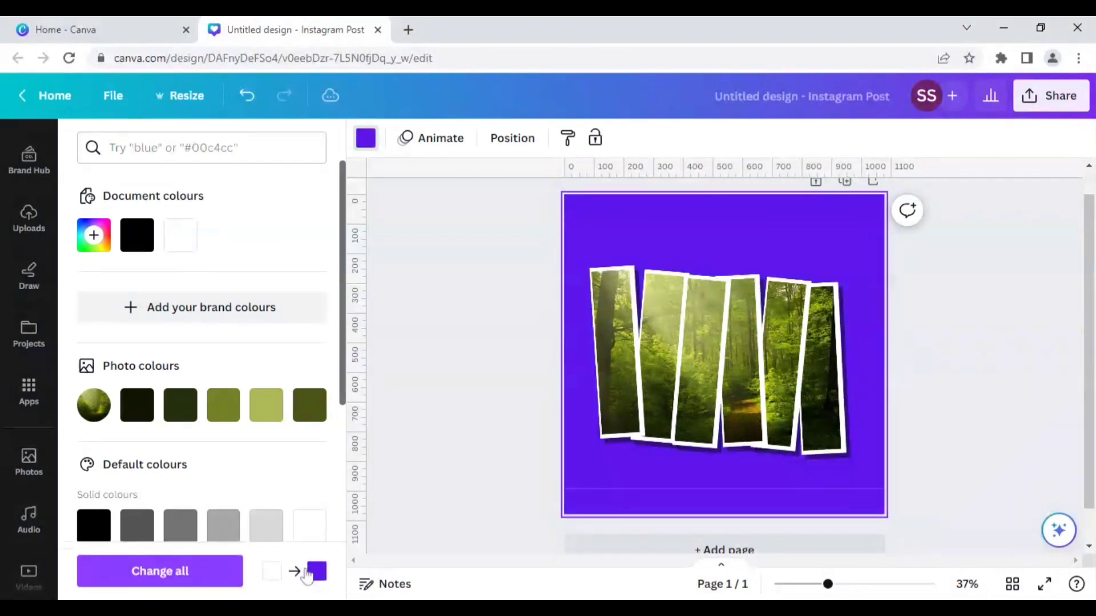
click(447, 383)
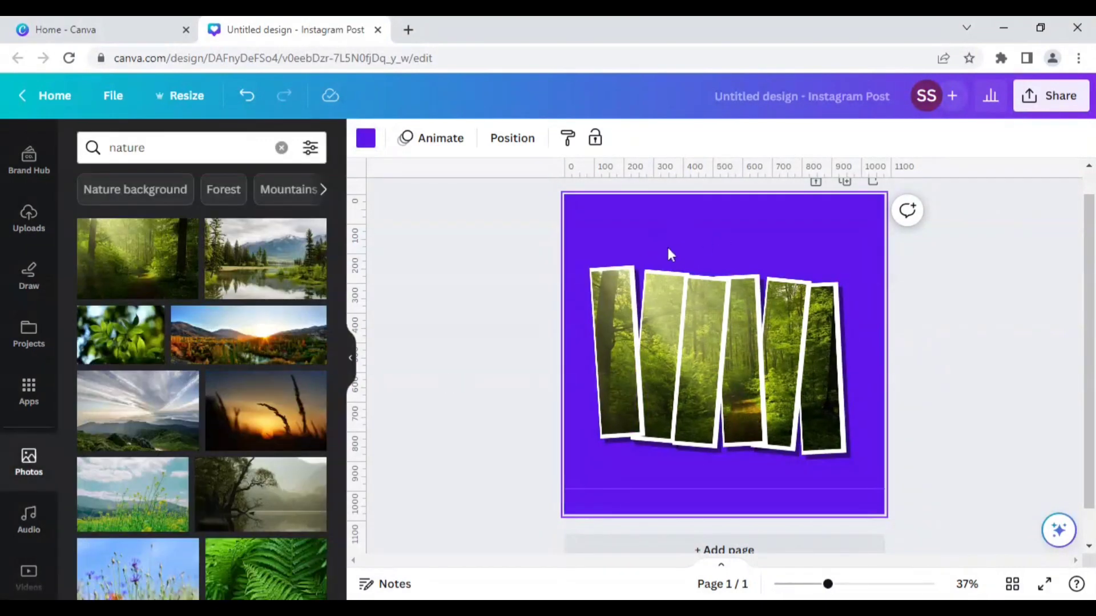